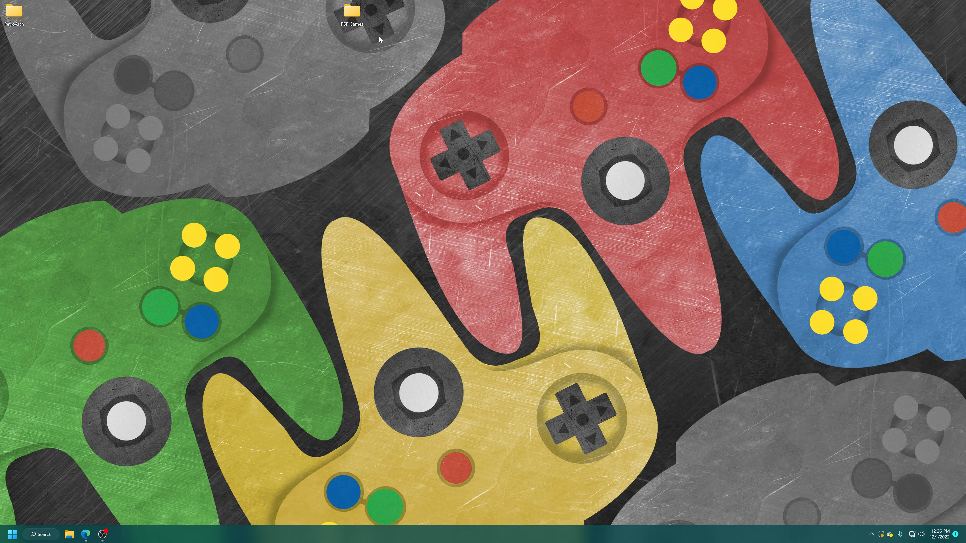
Step: Open the PSP Games folder on the desktop, look over its CSO game files, and close it
left_click(361, 28)
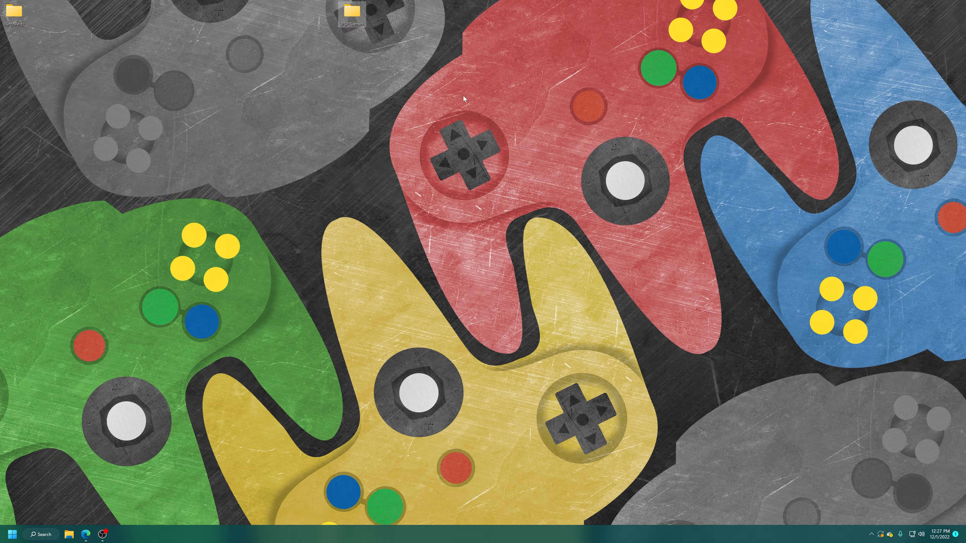
double_click(351, 14)
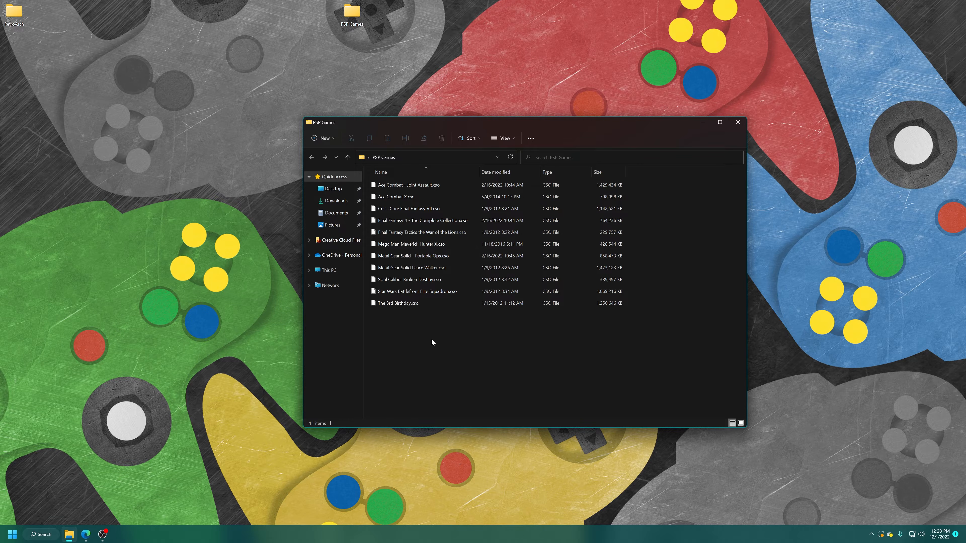
left_click_drag(442, 334, 402, 179)
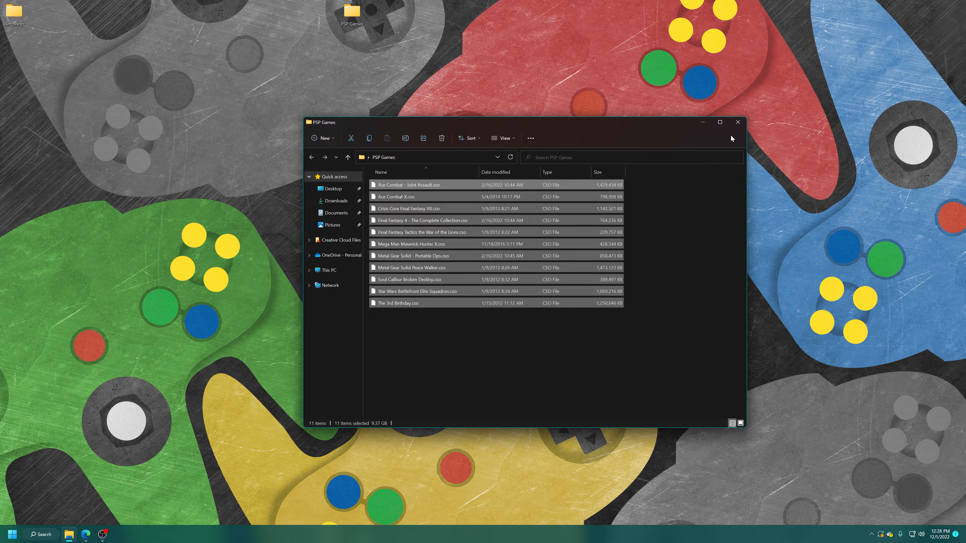
left_click(736, 125)
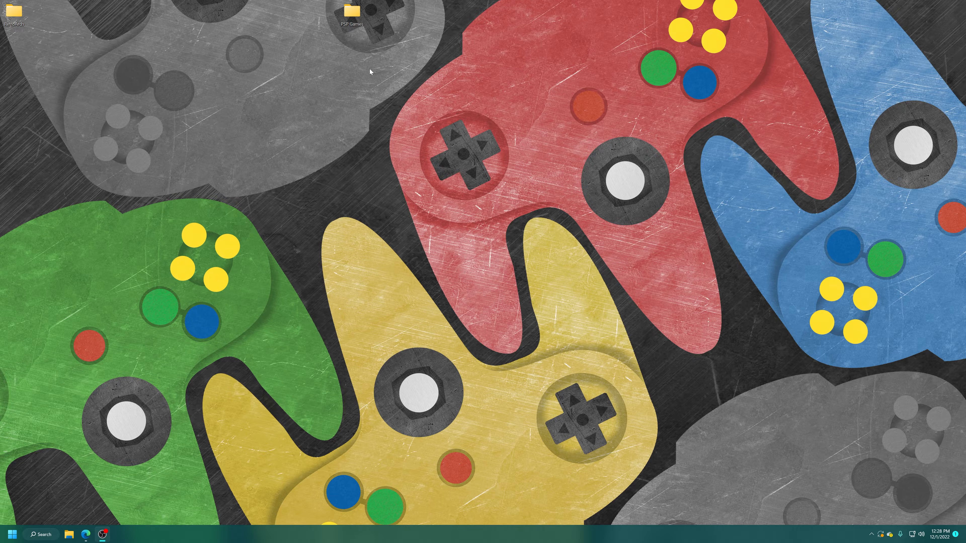
Step: Move the PSP Games folder from the desktop into the Games folder inside the RetroArch folder
double_click(15, 12)
double_click(390, 184)
left_click_drag(353, 18, 484, 350)
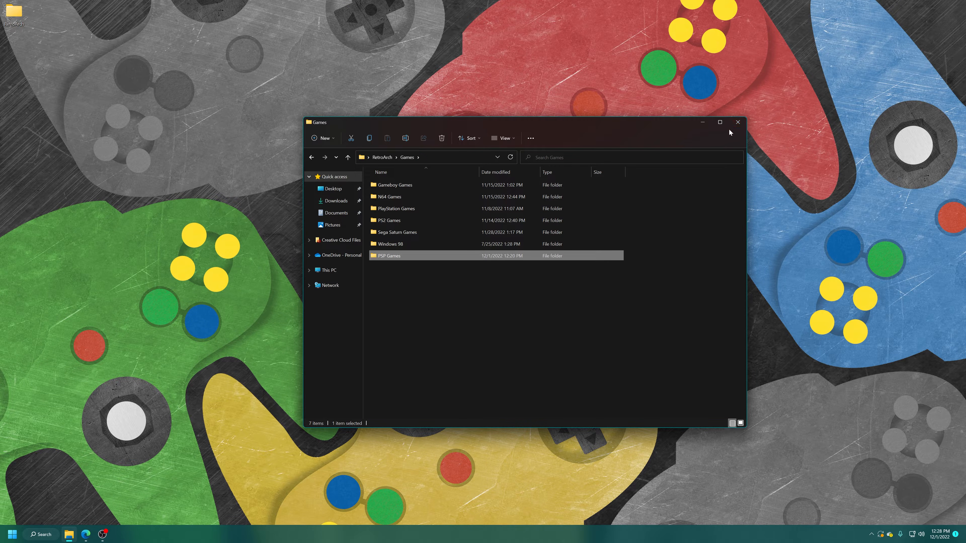
left_click(702, 123)
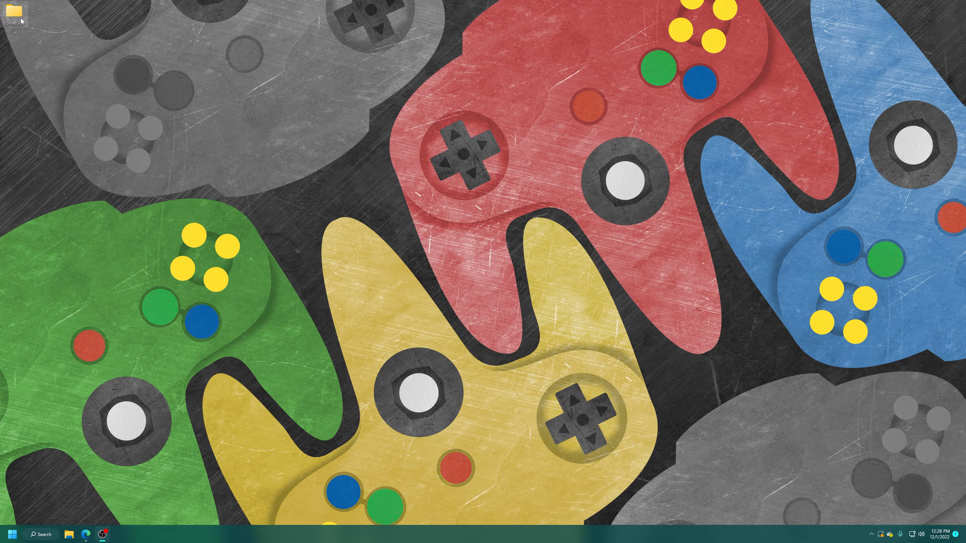
Step: Launch retroarch.exe from the RetroArch-Win64 folder inside the desktop RetroArch folder
double_click(15, 14)
left_click(386, 198)
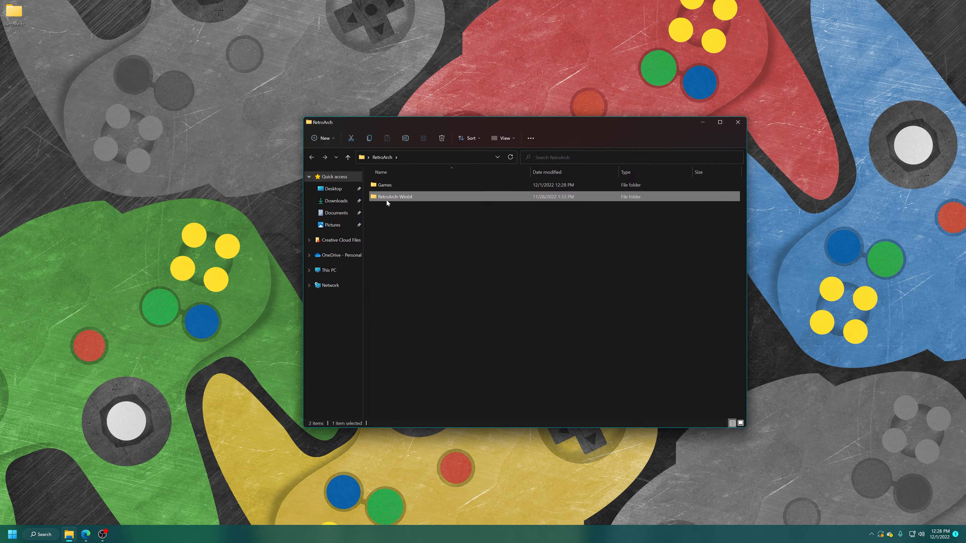
double_click(386, 200)
scroll(417, 282, "down", 20)
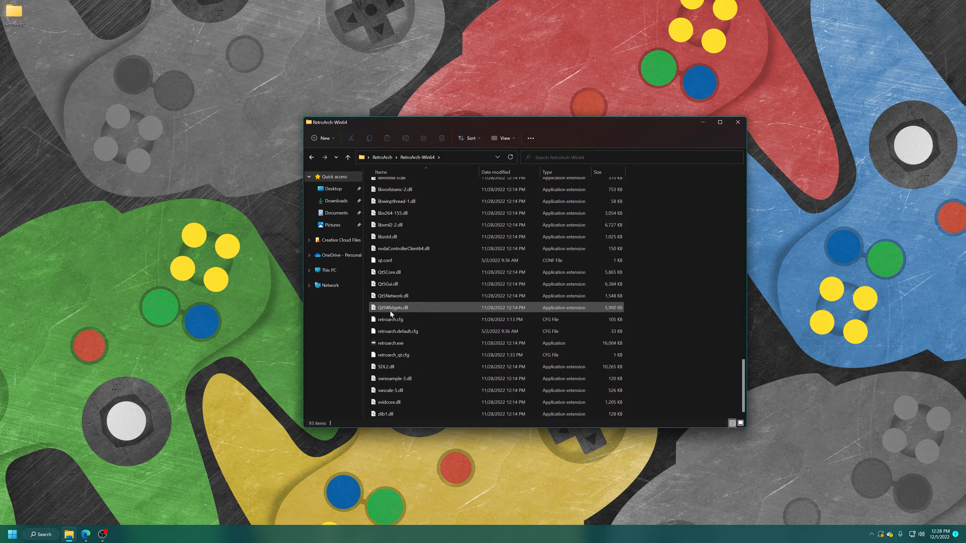
double_click(389, 343)
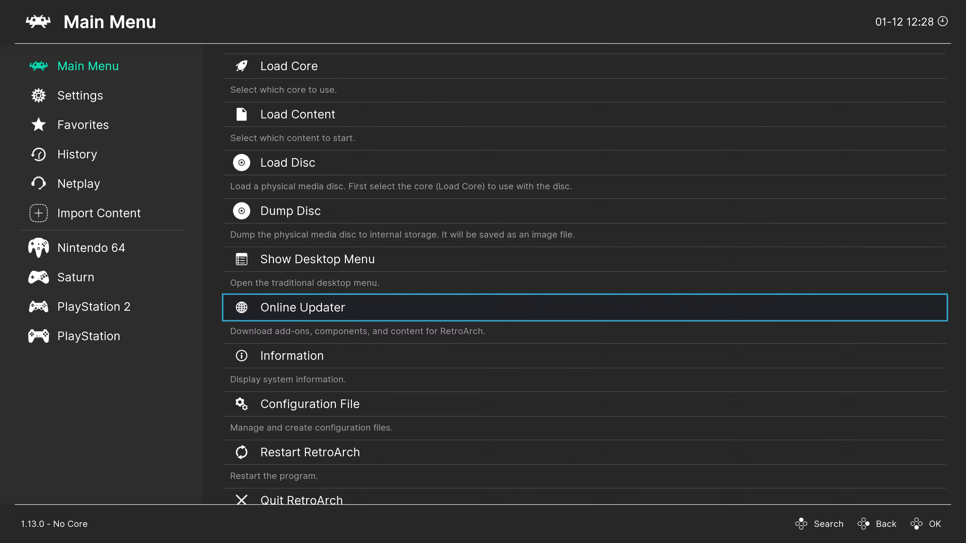
Step: Open the Core Downloader in the Online Updater
key("Up")
key("Up")
key("Up")
key("Up")
key("Up")
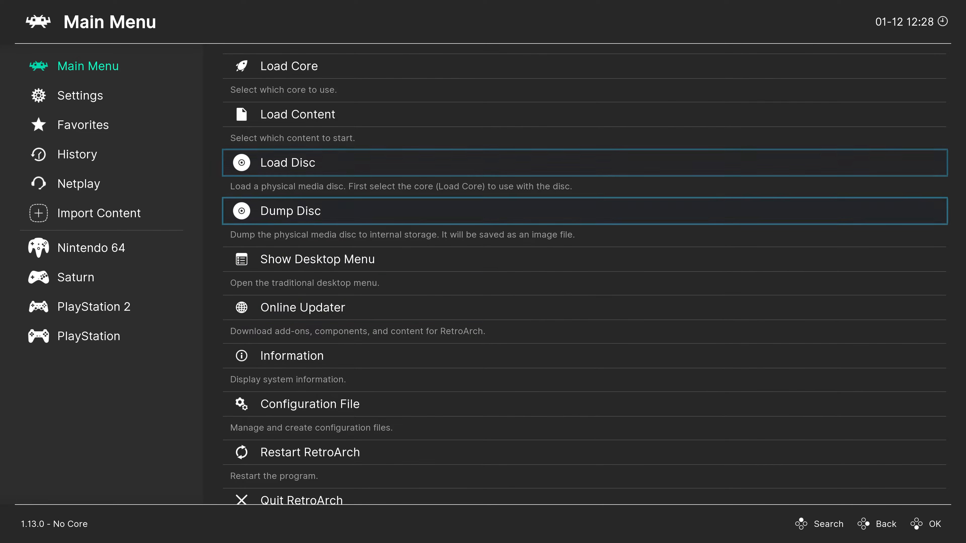
key("Down")
key("Down")
key("Down")
key("Down")
key("Down")
key("Return")
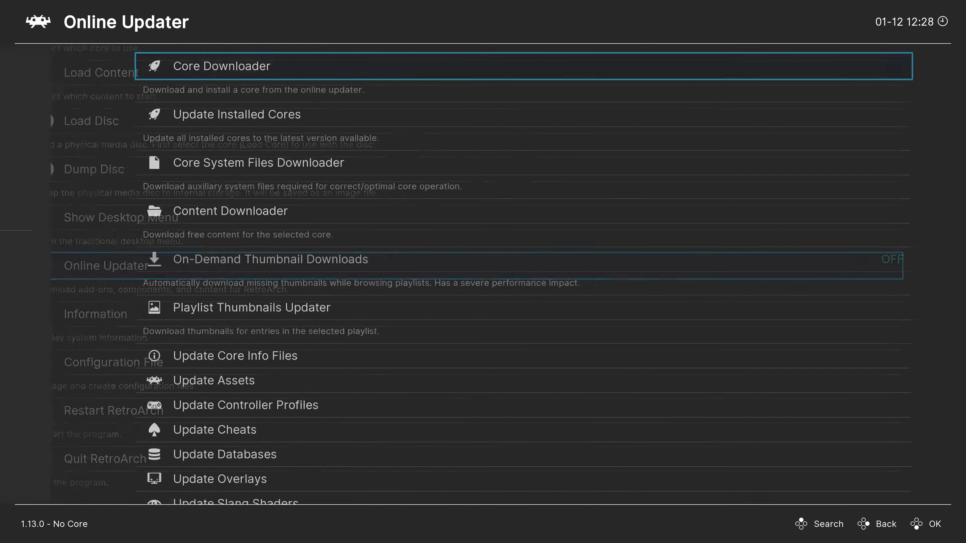
key("Return")
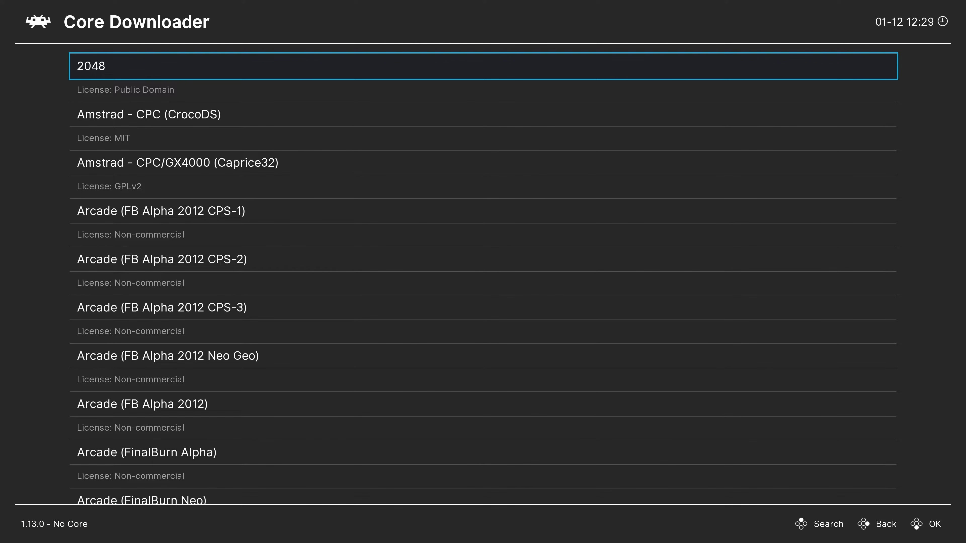
Step: Download the Sony - PlayStation Portable (PPSSPP) core and return to the Online Updater
key("Down")
key("Up")
key("Up")
key("Up")
key("Up")
key("Up")
key("Up")
key("Up")
key("Up")
key("Up")
key("Down")
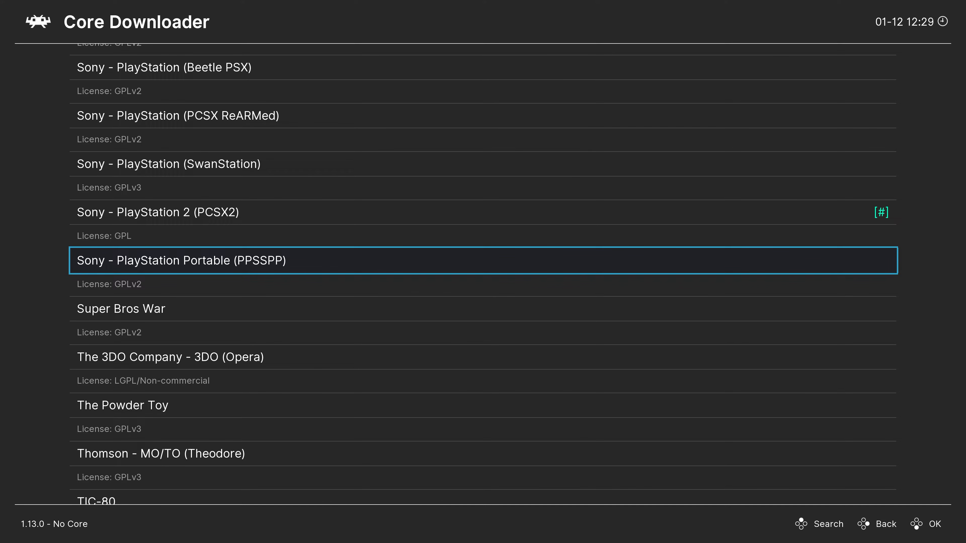
key("Return")
key("BackSpace")
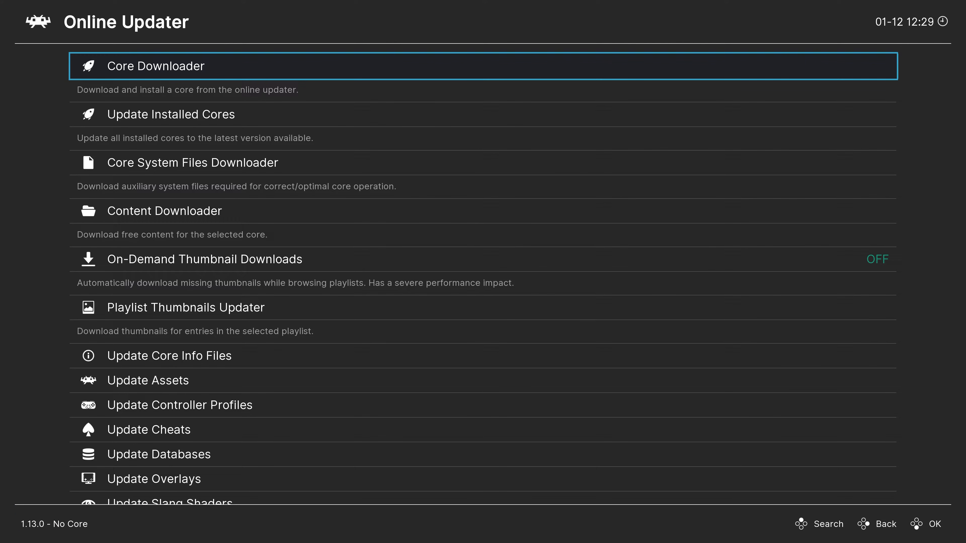
Step: Download PPSSPP.zip from the Core System Files Downloader and return to the Main Menu
key("Down")
key("Down")
key("Return")
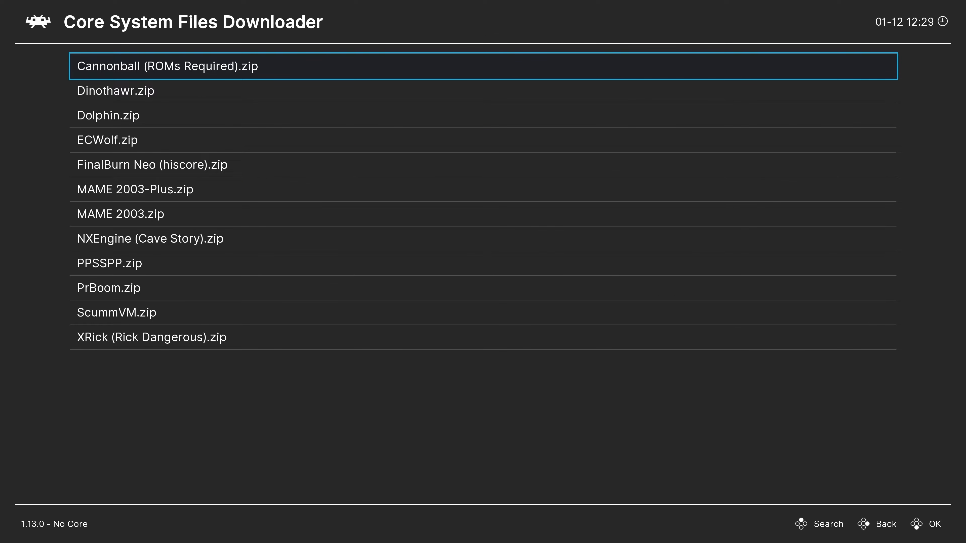
key("Down")
key("Down")
key("Down")
key("Down")
key("Down")
key("Down")
key("Down")
key("Down")
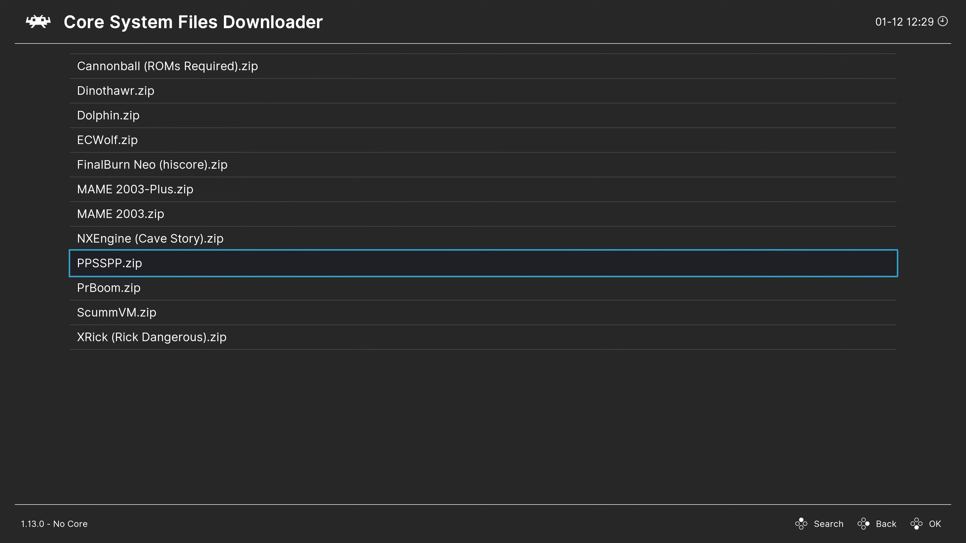
key("Return")
key("BackSpace")
key("BackSpace")
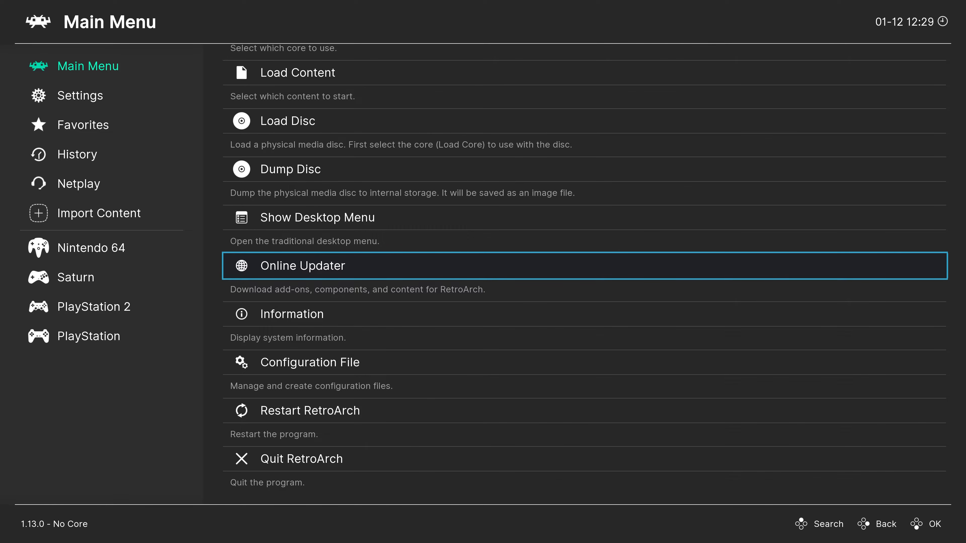
Step: Start loading content and open the C:\ drive as its source
key("Up")
key("Up")
key("Up")
key("Up")
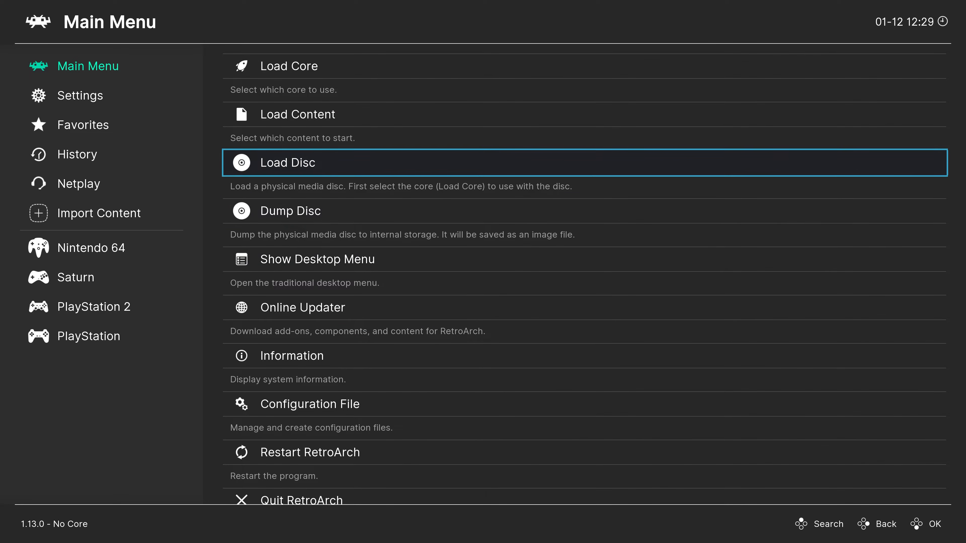
key("Return")
key("Down")
key("Down")
key("Down")
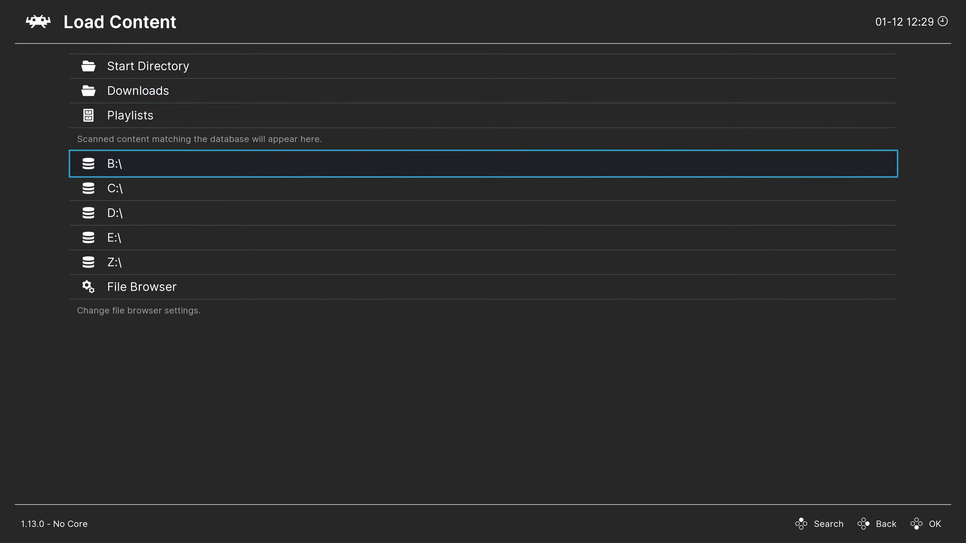
key("Down")
key("Return")
Step: Go into the Users folder and open the personal profile folder
key("Down")
key("Down")
key("Down")
key("Down")
key("Down")
key("Down")
key("Down")
key("Down")
key("Down")
key("Down")
key("Down")
key("Down")
key("Down")
key("Down")
key("Down")
key("Down")
key("Up")
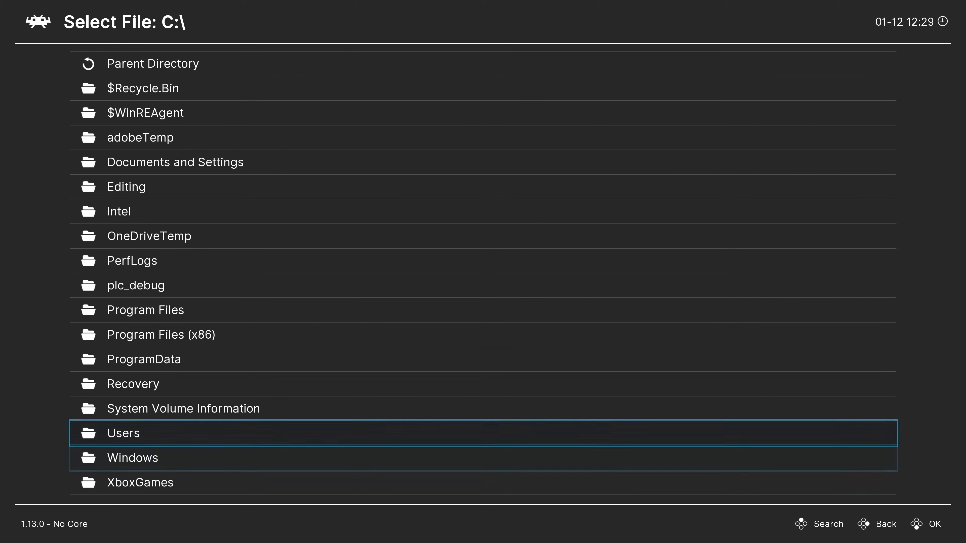
key("Return")
Step: Open the RetroArch folder inside the profile's Desktop folder
key("Down")
key("Down")
key("Down")
key("Return")
key("Down")
key("Down")
key("Down")
key("Down")
key("Down")
key("Down")
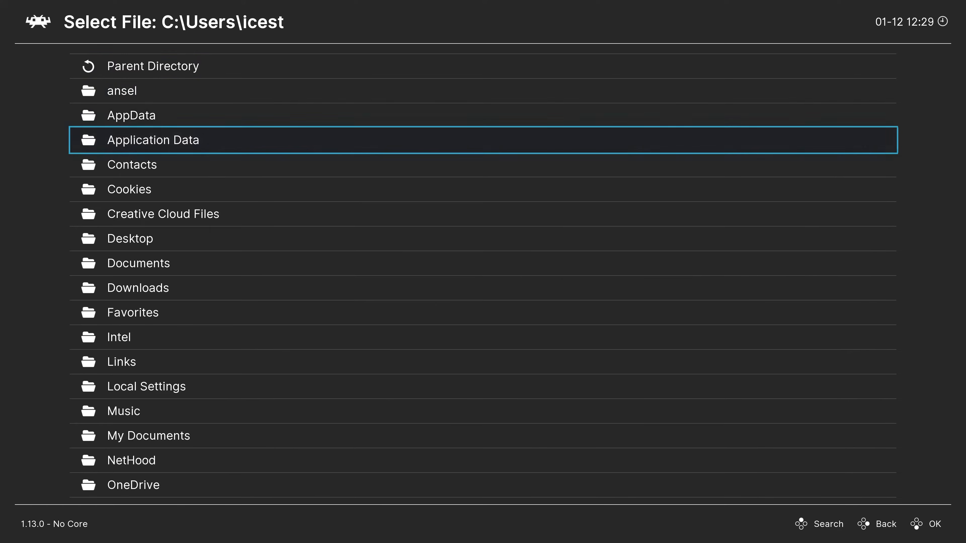
key("Return")
Step: Open the PSP Games folder inside the Games folder
key("Down")
key("Down")
key("Down")
key("Return")
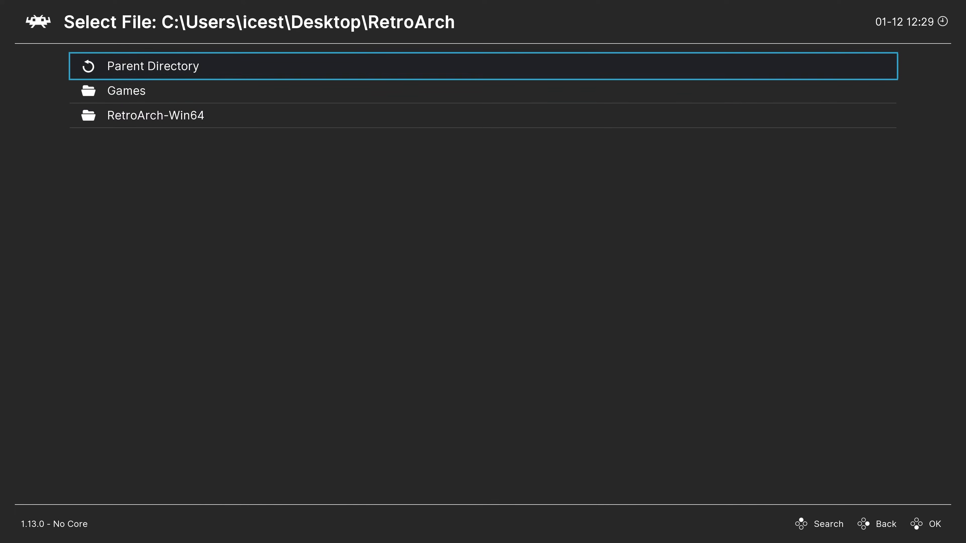
key("Down")
key("Return")
key("Down")
key("Down")
key("Down")
key("Down")
Step: Load Ace Combat X.cso with the PPSSPP core
key("Down")
key("Return")
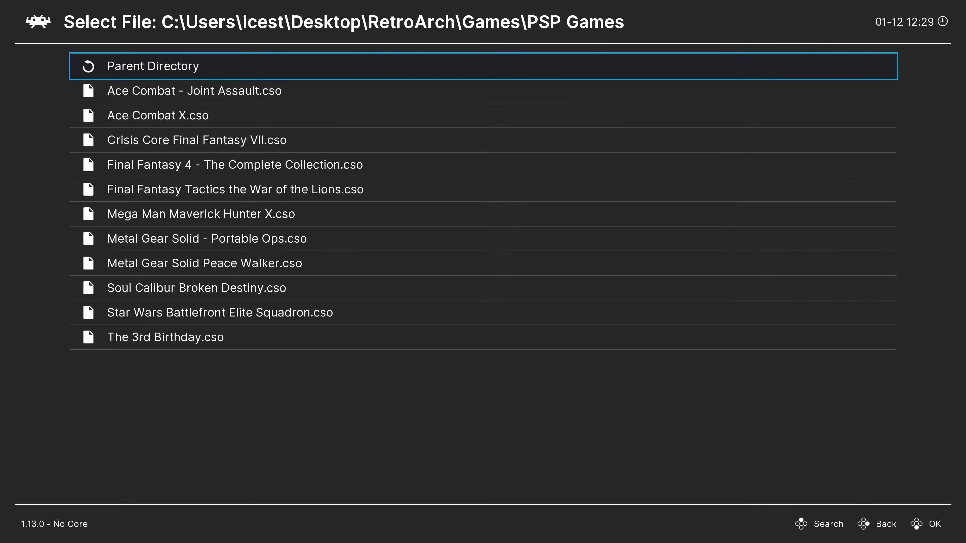
key("Down")
key("Return")
key("Down")
key("Return")
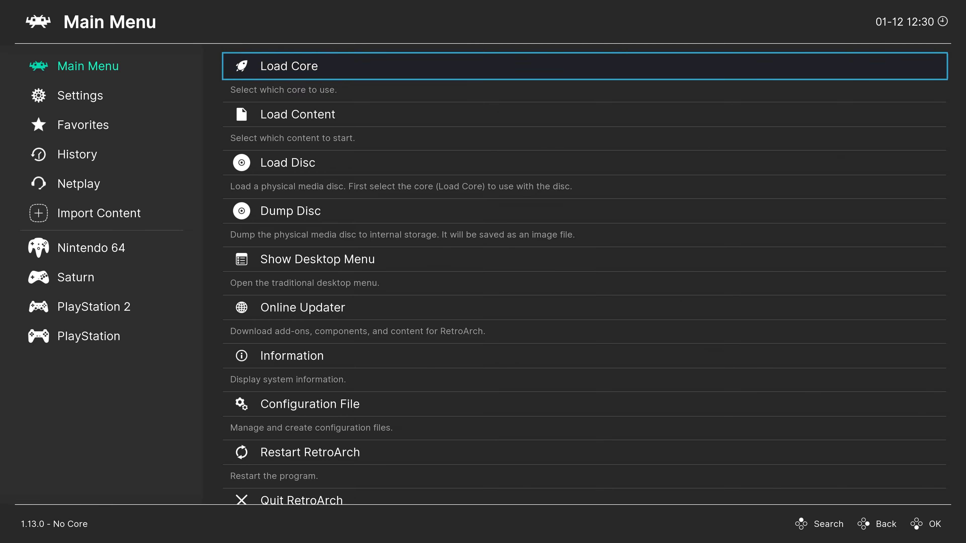
Step: Open the desktop menu and create a new playlist named "Sony - PlayStation Portable"
key("F5")
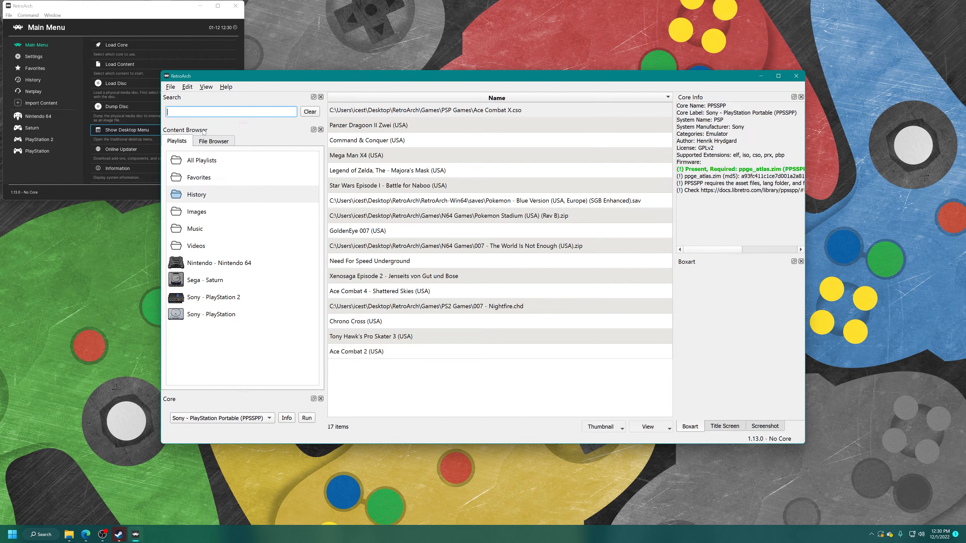
right_click(233, 349)
left_click(251, 352)
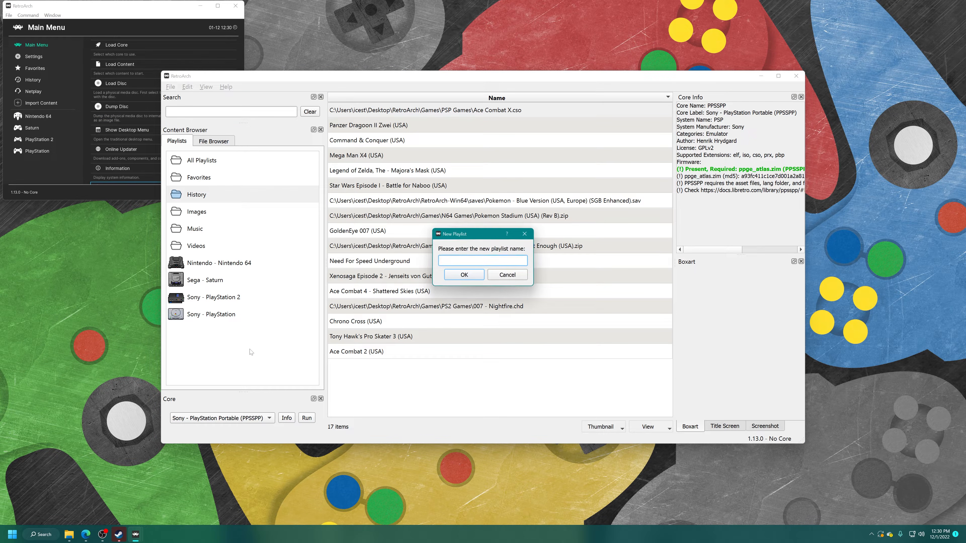
type("Sony - PlayStation Portable")
key("Return")
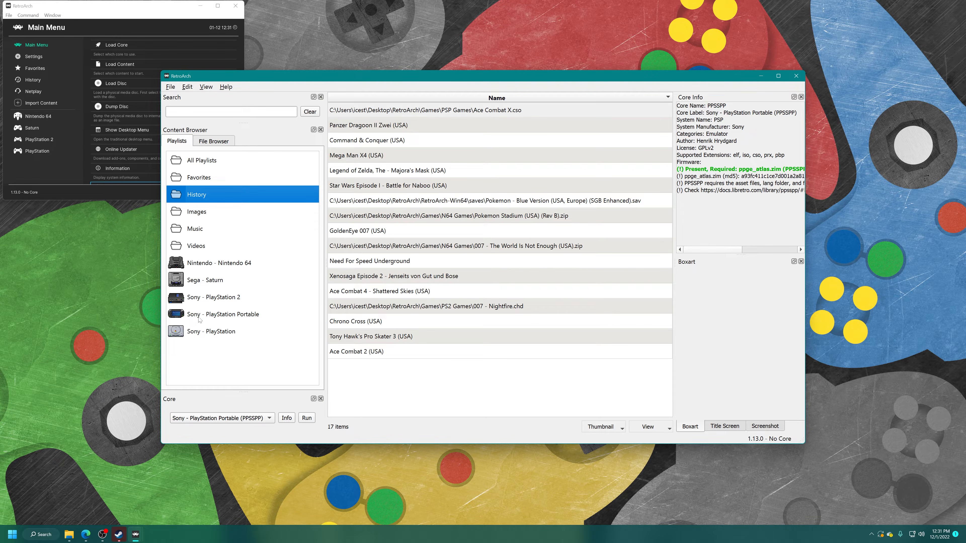
Step: Add the PSP Games folder from Desktop\RetroArch\Games to the Sony - PlayStation Portable playlist
left_click(177, 315)
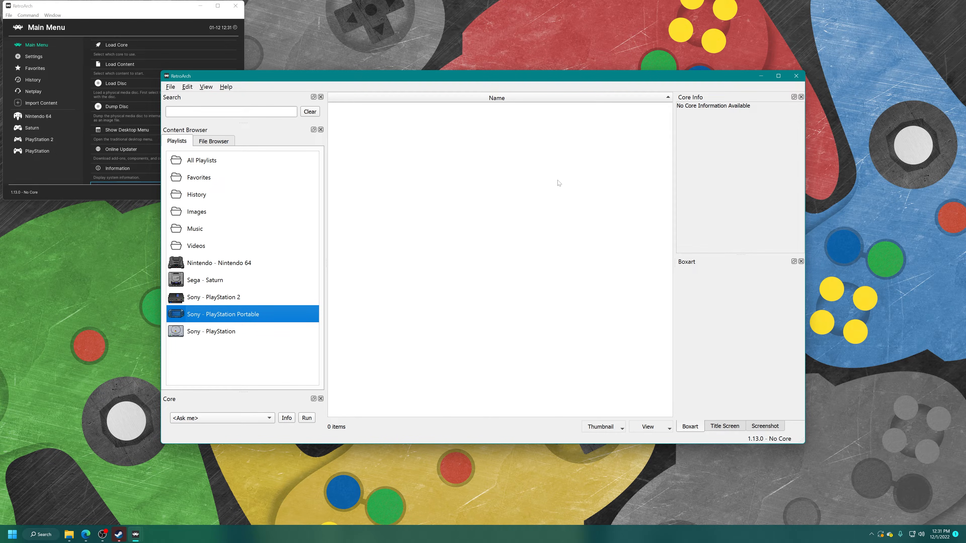
right_click(478, 173)
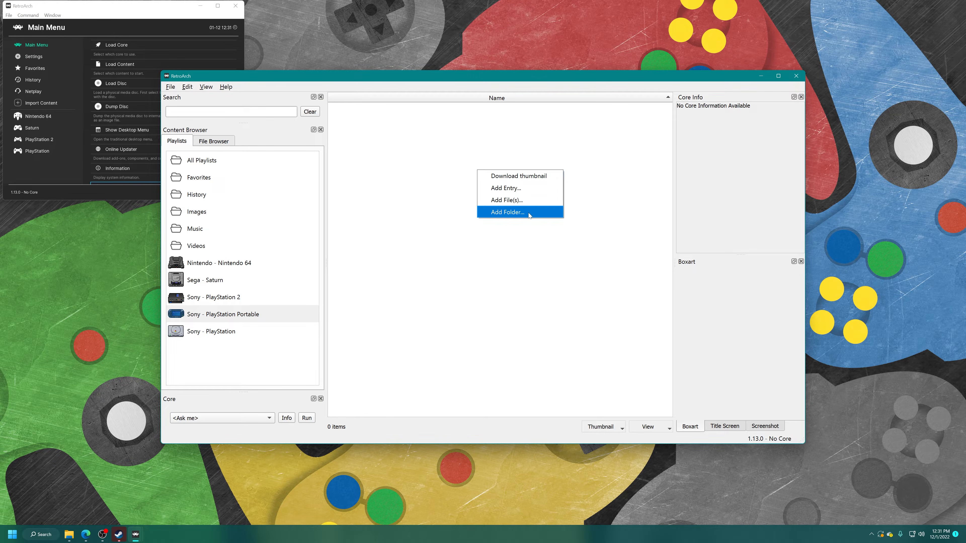
left_click(528, 213)
left_click(194, 146)
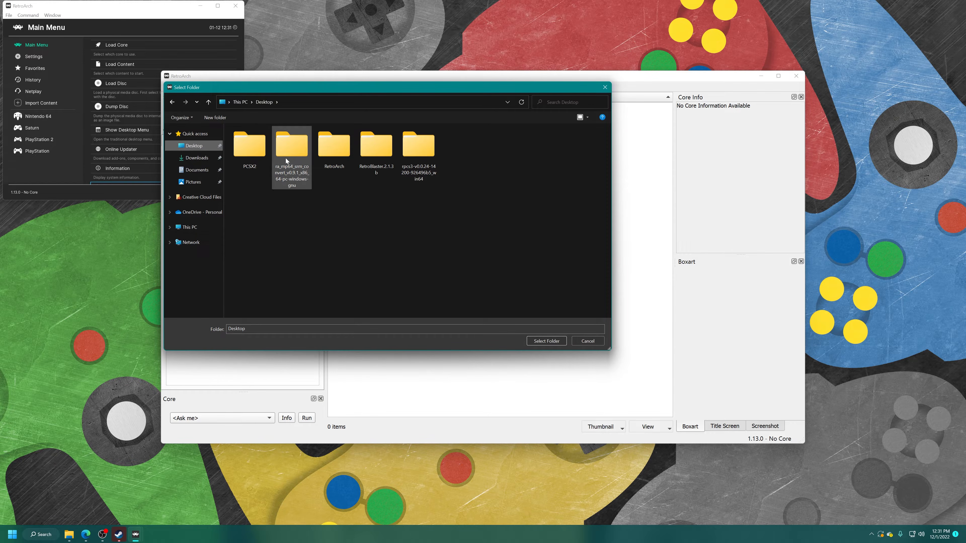
double_click(346, 150)
double_click(247, 143)
left_click(260, 190)
left_click(542, 341)
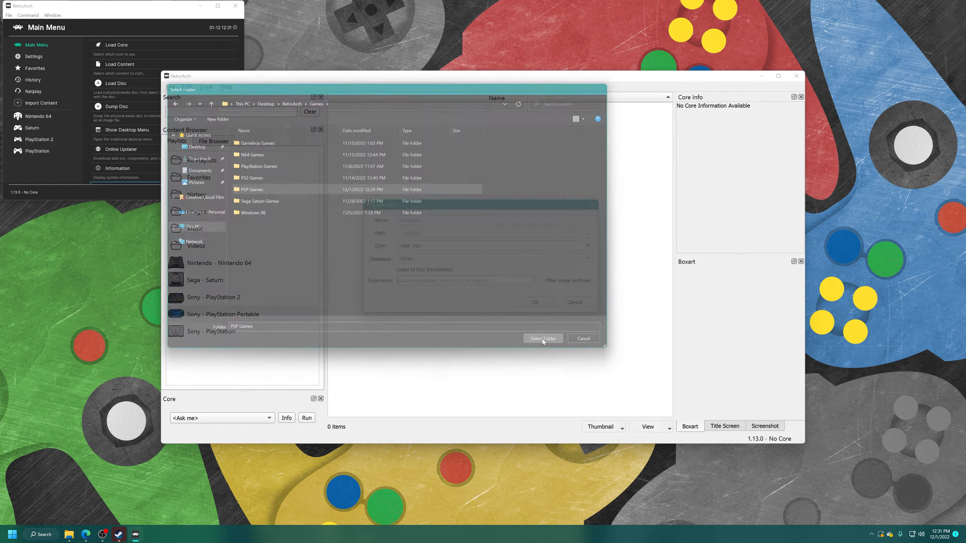
Step: Set the playlist entries' core to PPSSPP and database to Sony - PlayStation Portable, and confirm adding them
left_click(426, 246)
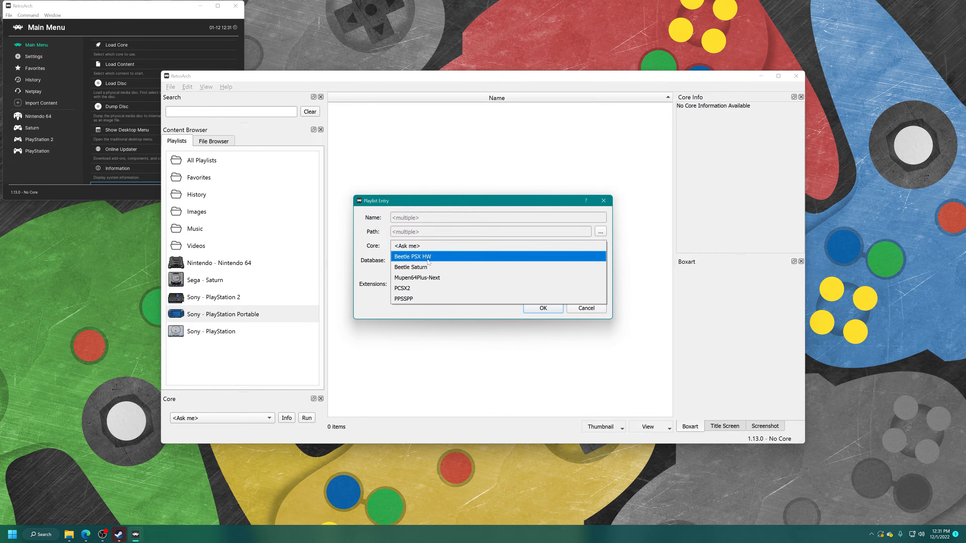
left_click(416, 299)
left_click(405, 260)
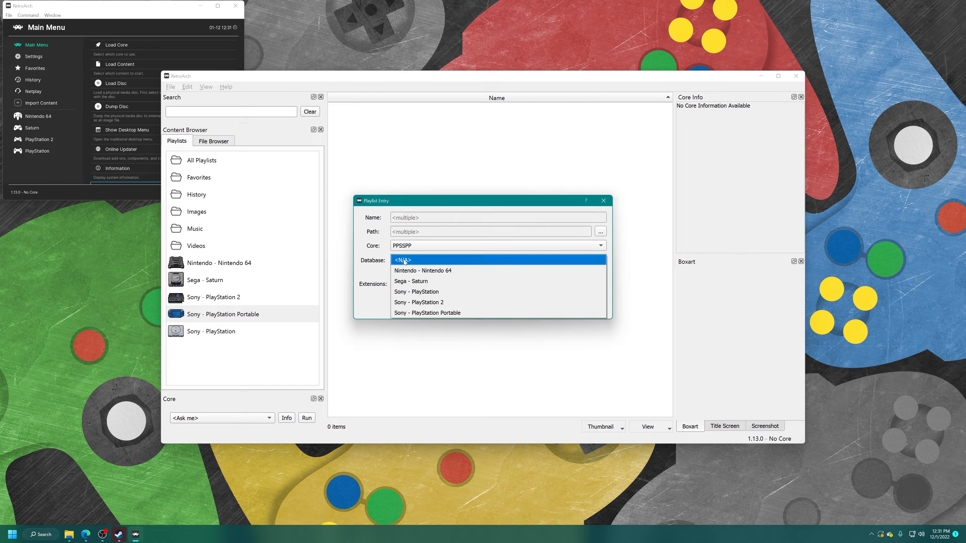
left_click(444, 314)
left_click(543, 307)
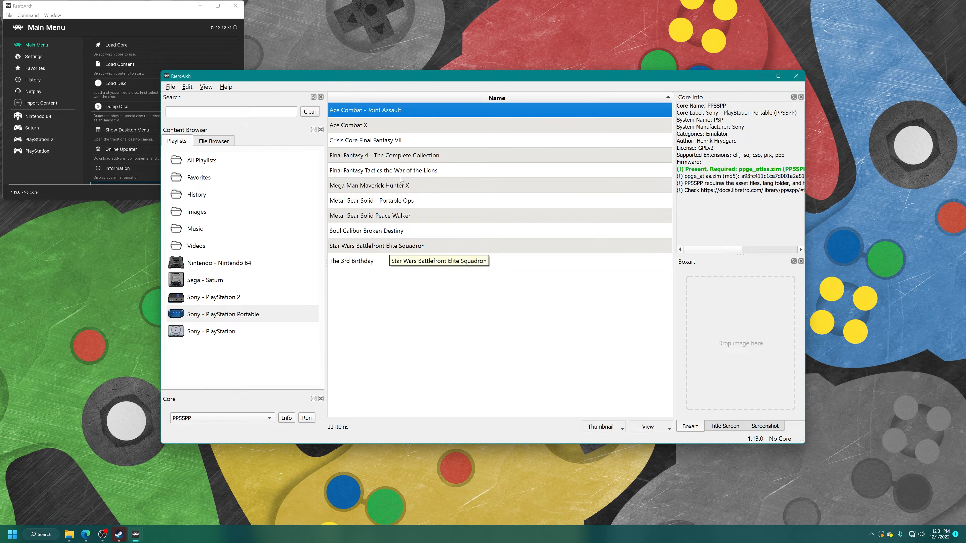
Step: Try to download the thumbnail for Crisis Core Final Fantasy VII
right_click(379, 142)
left_click(404, 149)
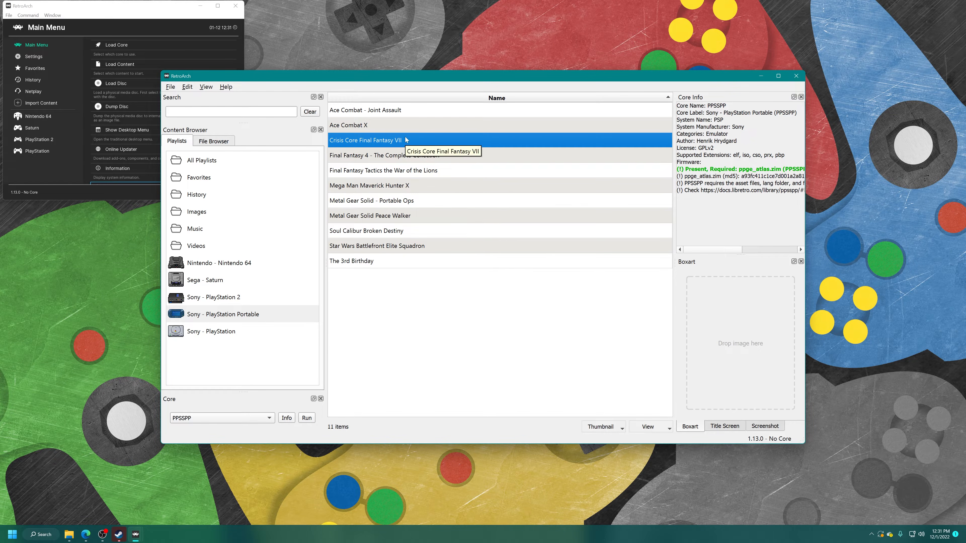
Step: Rename the Crisis Core entry to "Crisis Core Final Fantasy VII (USA)" and try to download its thumbnail again
right_click(417, 144)
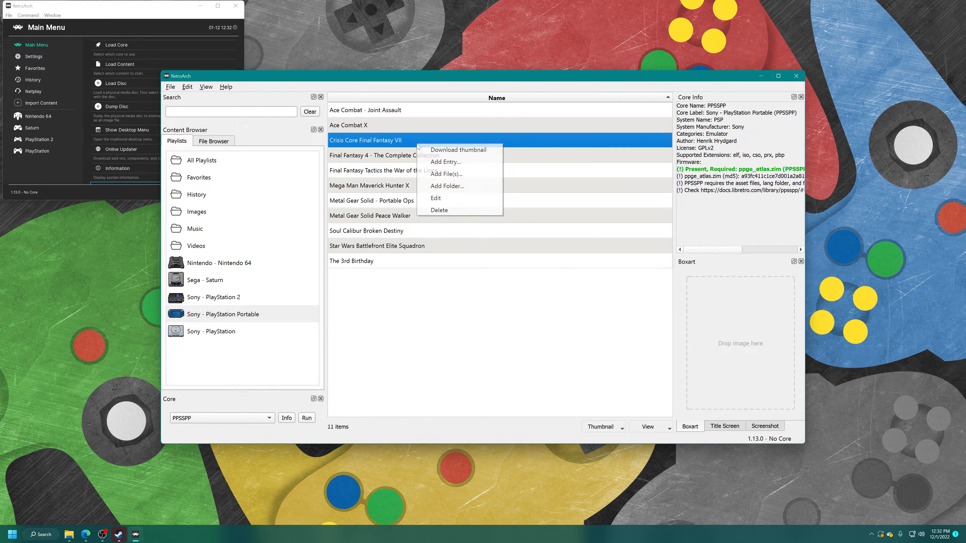
left_click(435, 198)
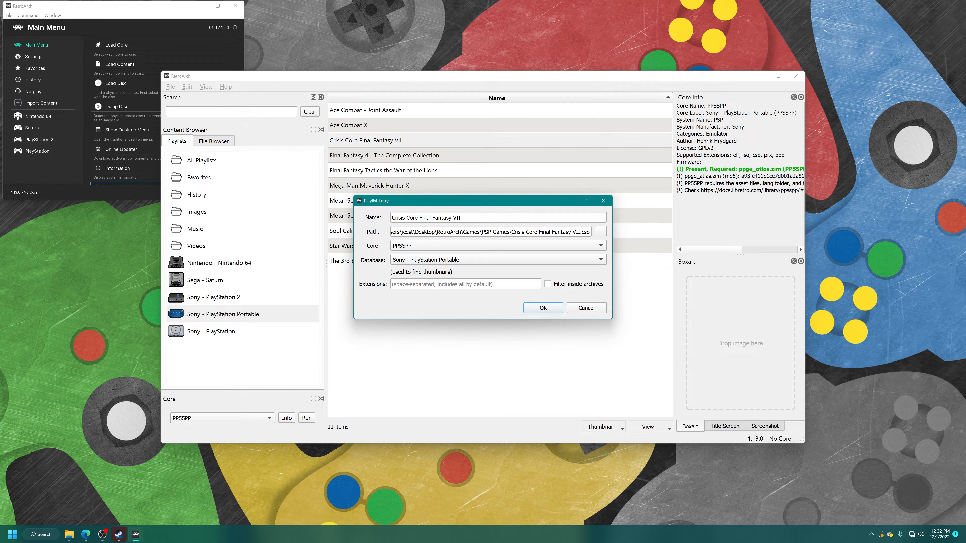
left_click(464, 217)
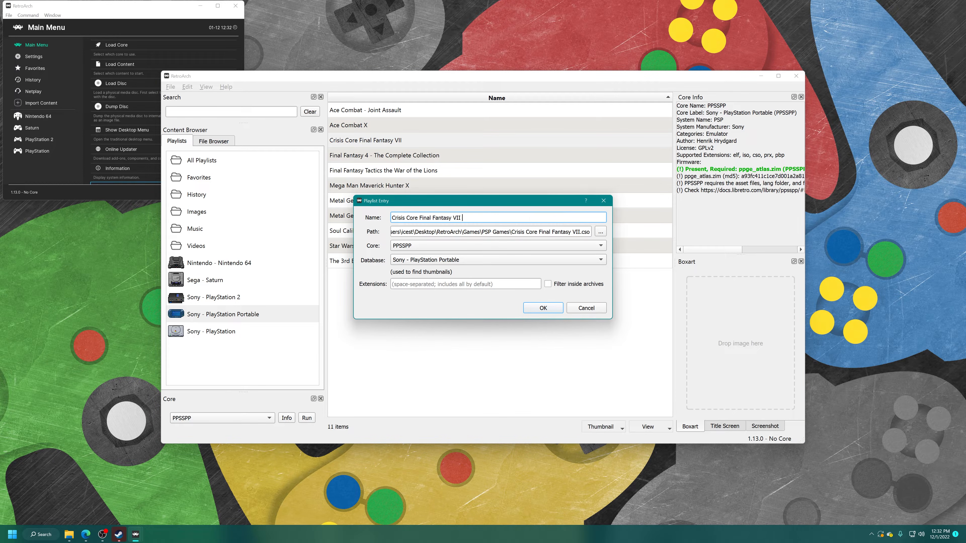
type("(USA")
left_click(543, 308)
right_click(429, 140)
left_click(428, 153)
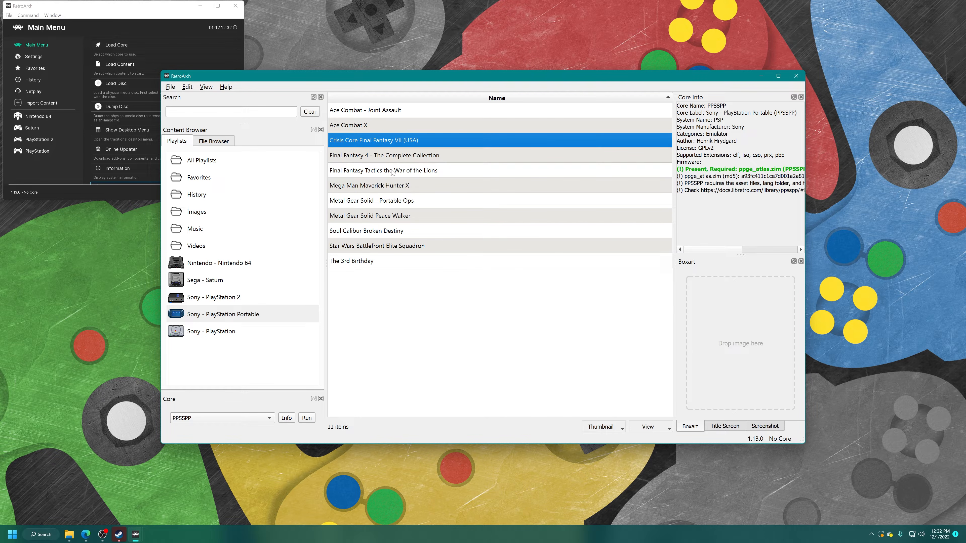
Step: Rename the Peace Walker entry to "Metal Gear Solid Peace Walker (USA)" and try to download its thumbnail
left_click(396, 215)
right_click(396, 215)
left_click(438, 270)
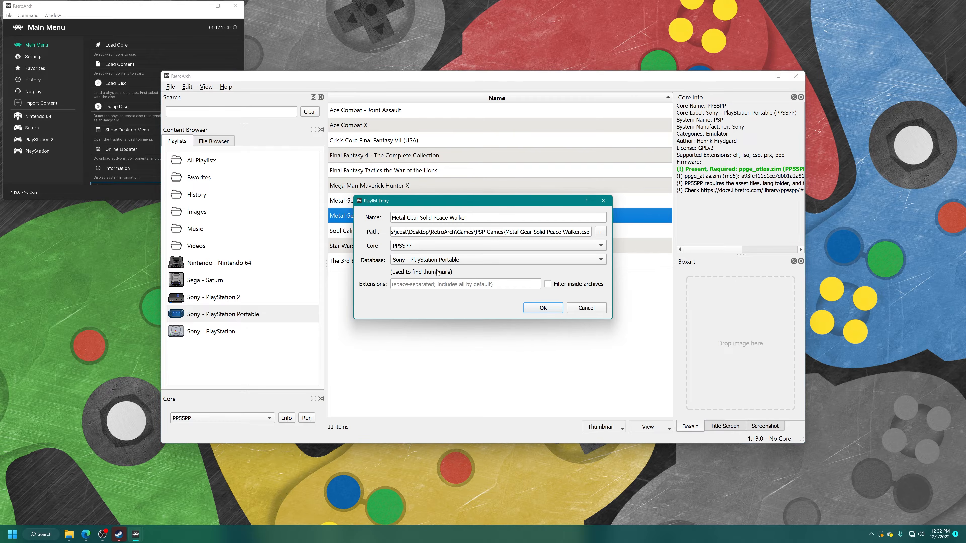
type("(USA)")
key("Return")
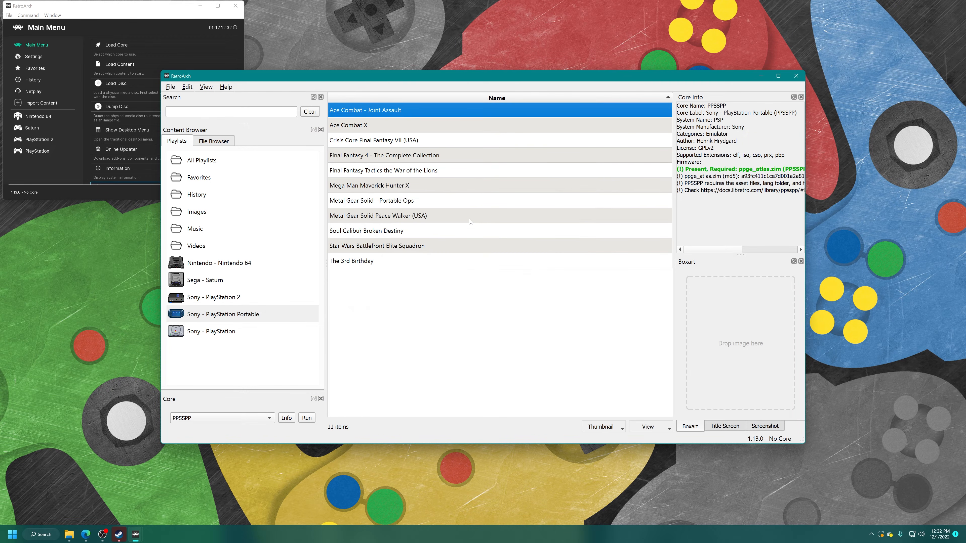
right_click(395, 221)
left_click(422, 226)
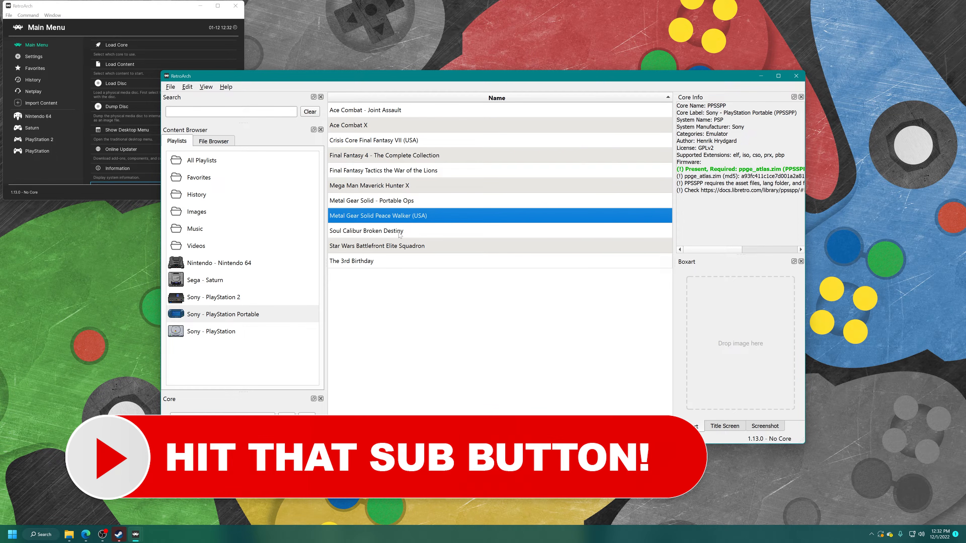
Step: Rename the Soul Calibur entry to "Soul Calibur Broken Destiny (USA)" and try to download its thumbnail
right_click(399, 232)
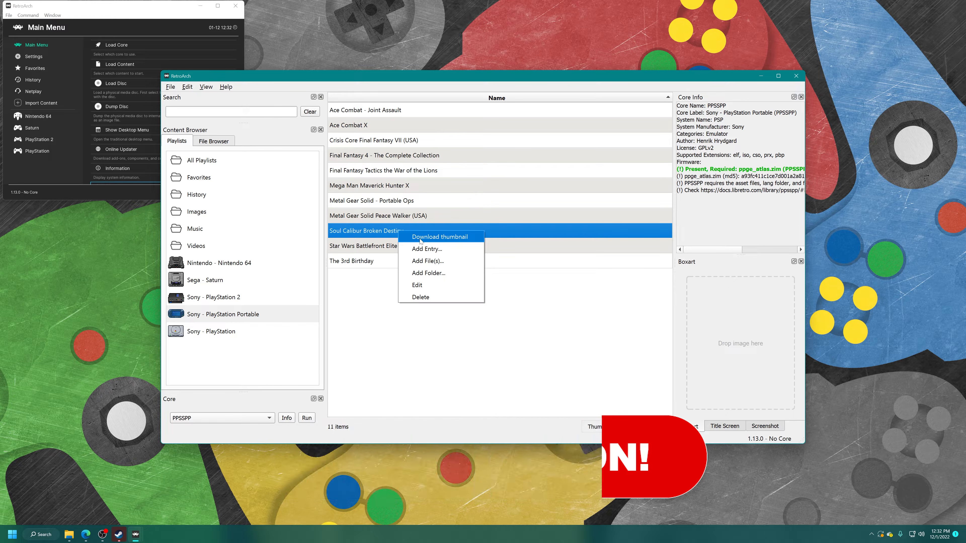
left_click(425, 285)
key("End")
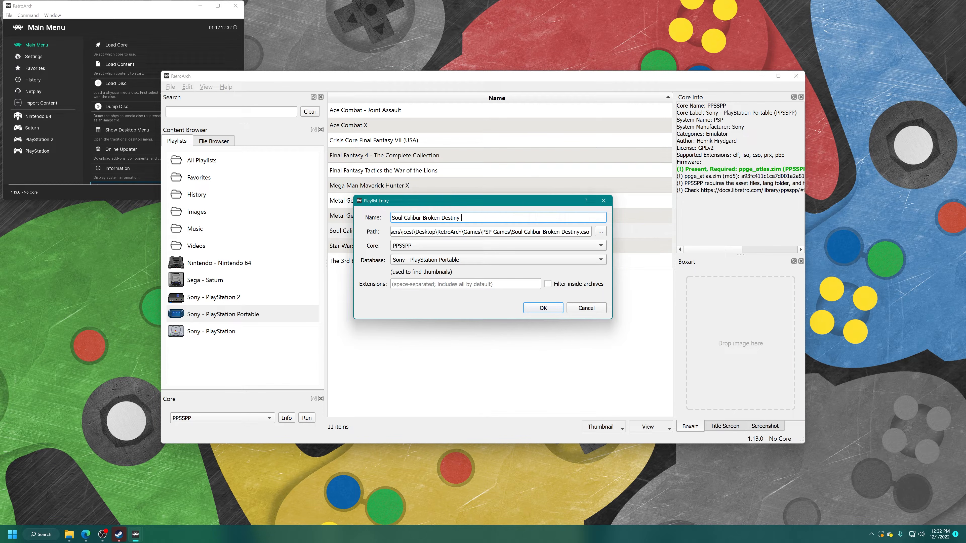
type("(USA)")
key("Return")
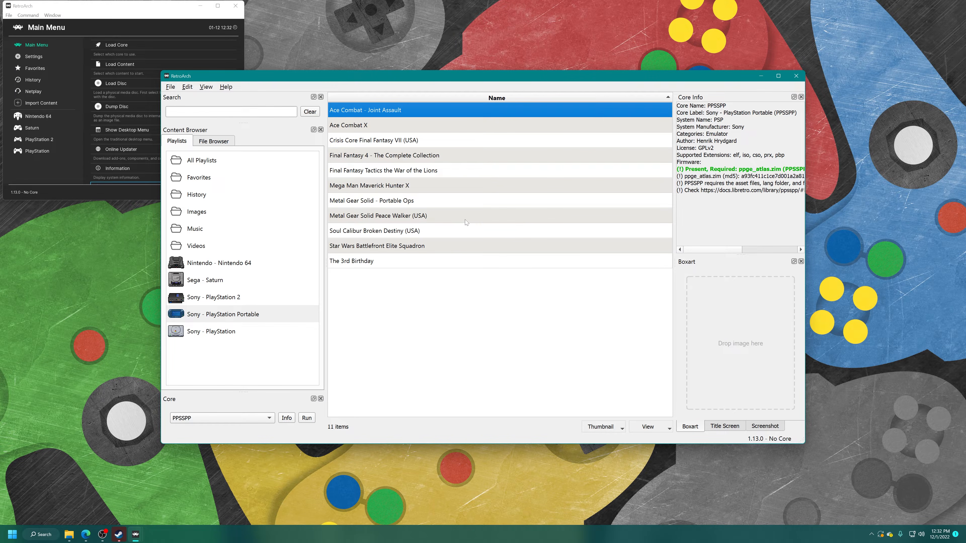
right_click(425, 235)
left_click(458, 246)
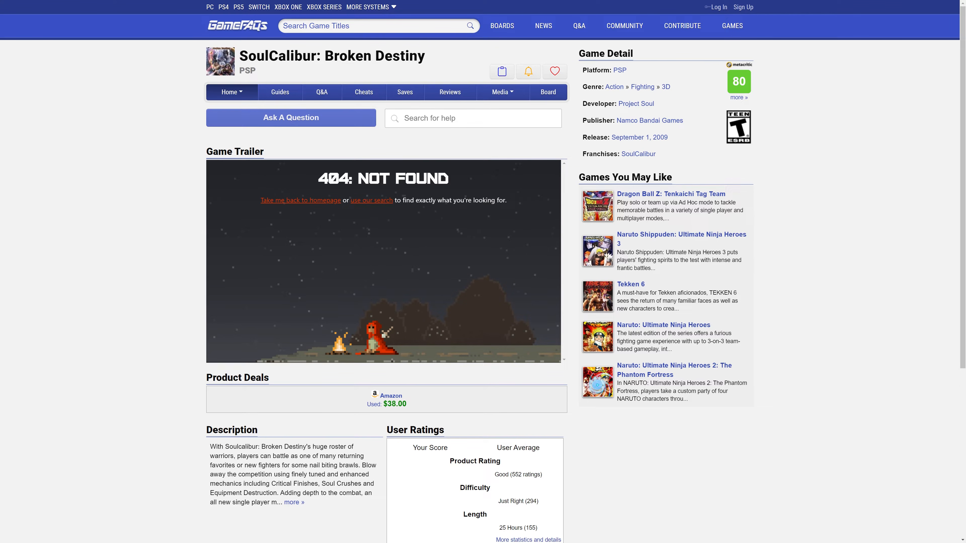
Step: Open the US box scan of SoulCalibur: Broken Destiny on GameFAQs and save the image to the desktop
mouse_move(500, 93)
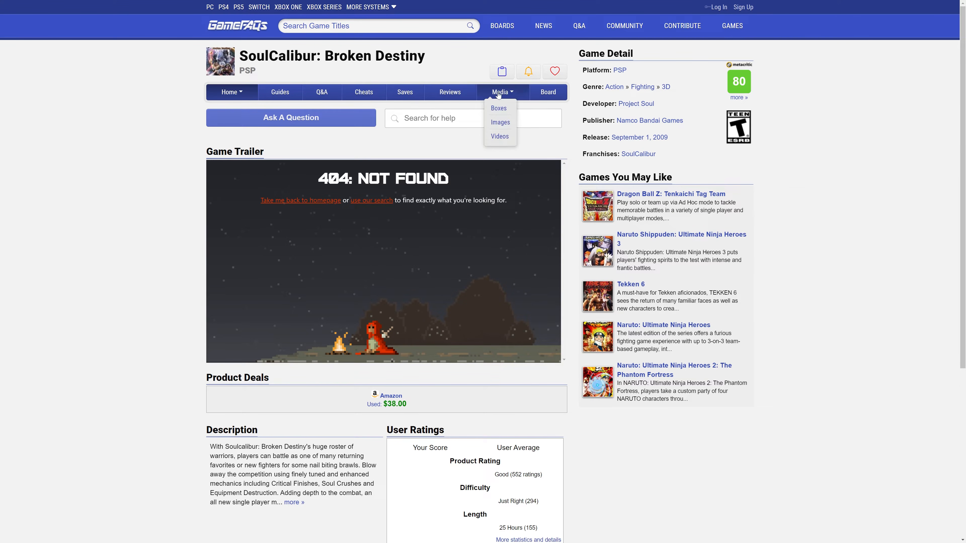
left_click(502, 114)
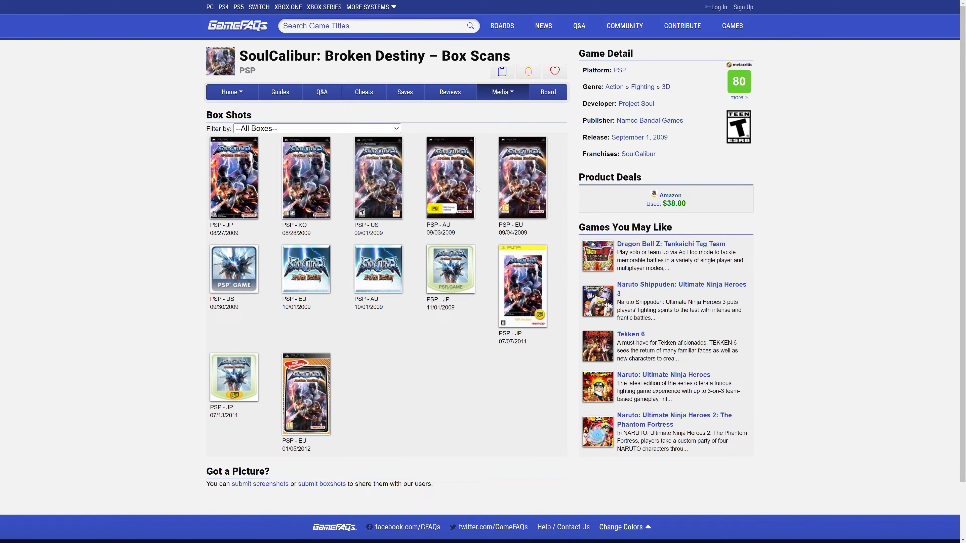
left_click(391, 184)
right_click(387, 233)
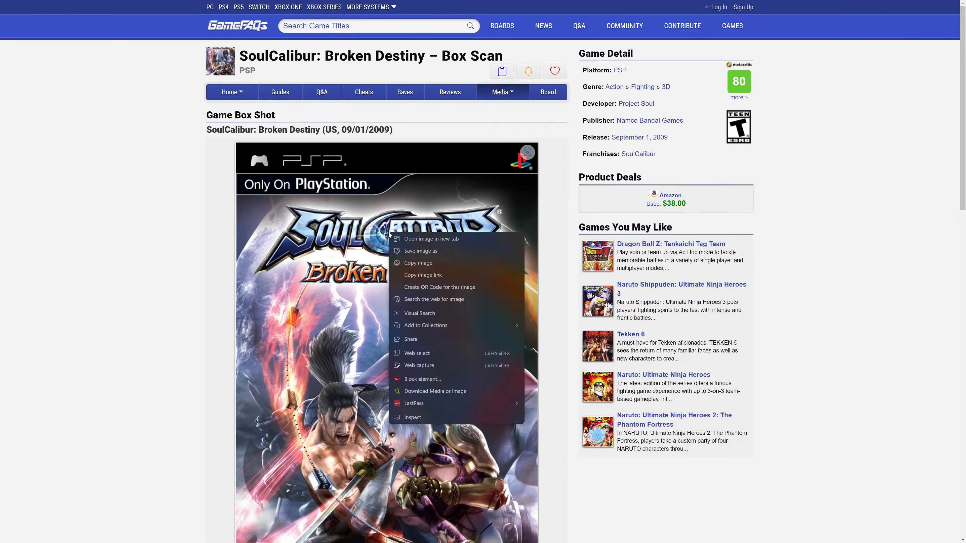
left_click(426, 251)
left_click(382, 258)
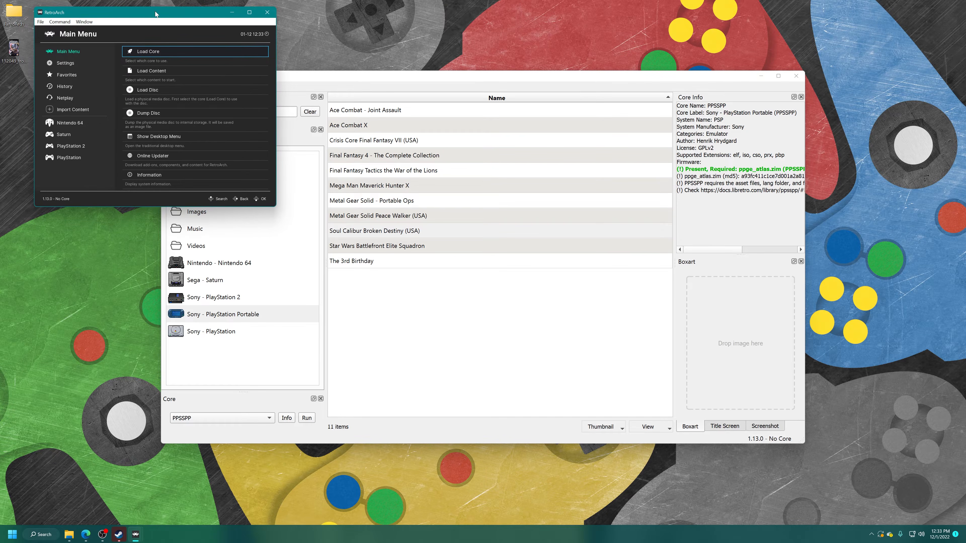
Step: Switch to Paint, shrink its window, and open the downloaded cover 112049_front.jpg from the desktop in it
left_click(14, 50)
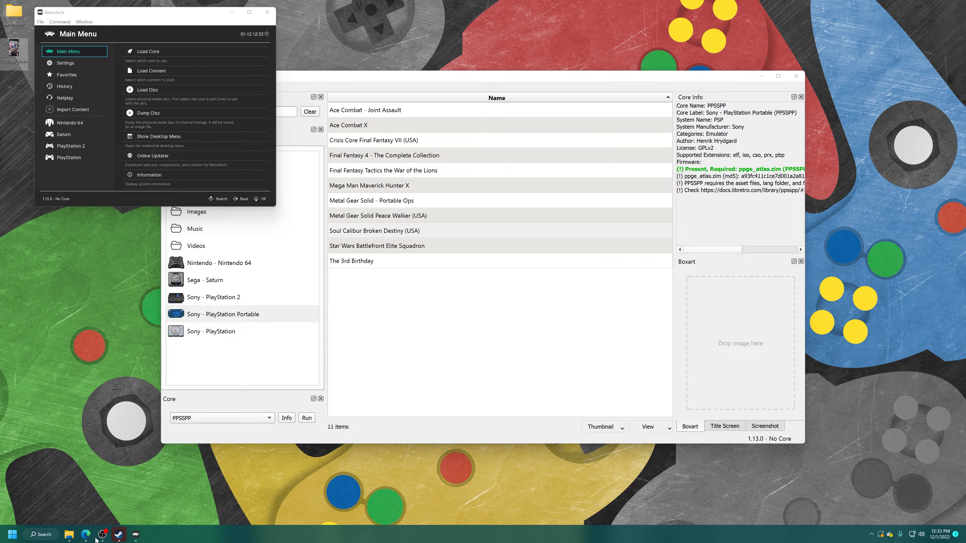
left_click(12, 534)
left_click(213, 326)
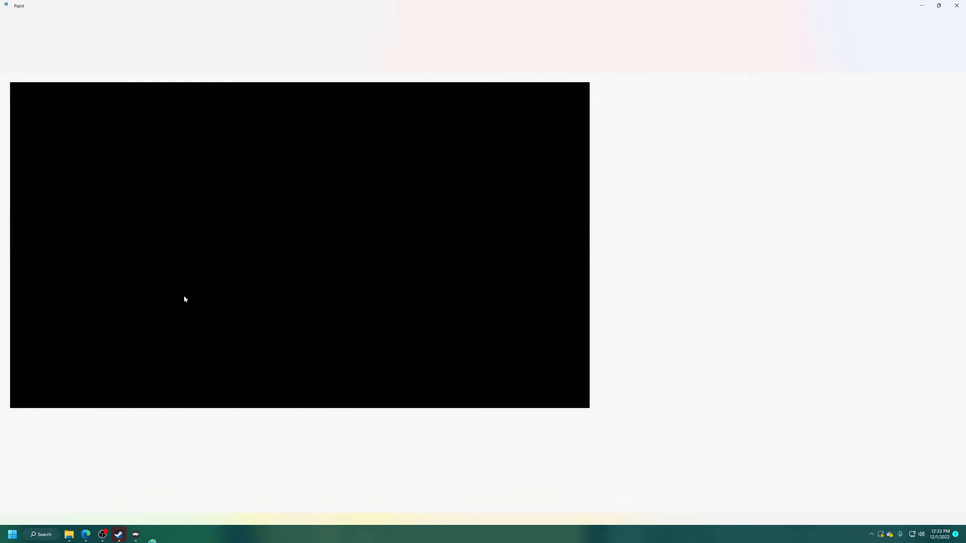
left_click(938, 6)
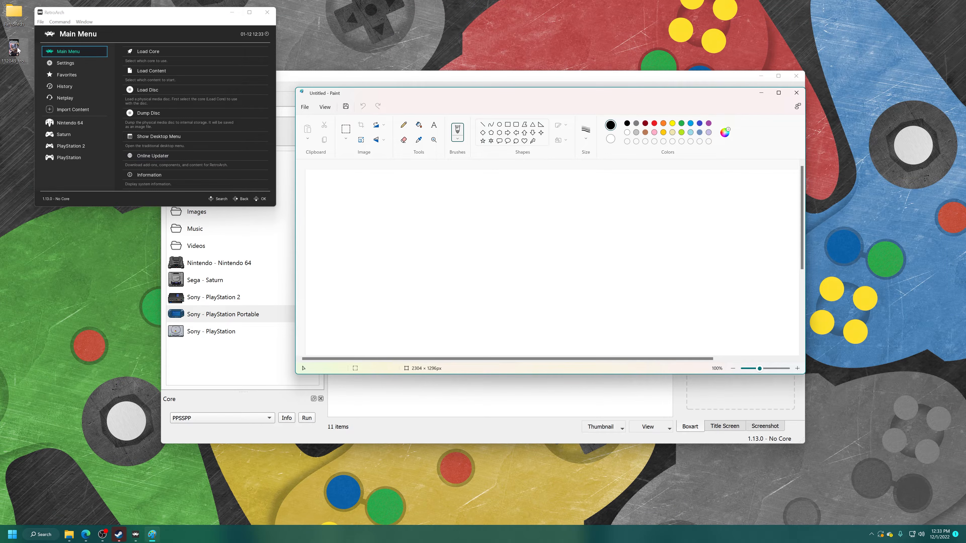
left_click_drag(147, 163, 323, 228)
Step: Save the cover image as the PNG picture 112049_front.png on the desktop and close Paint
left_click(305, 107)
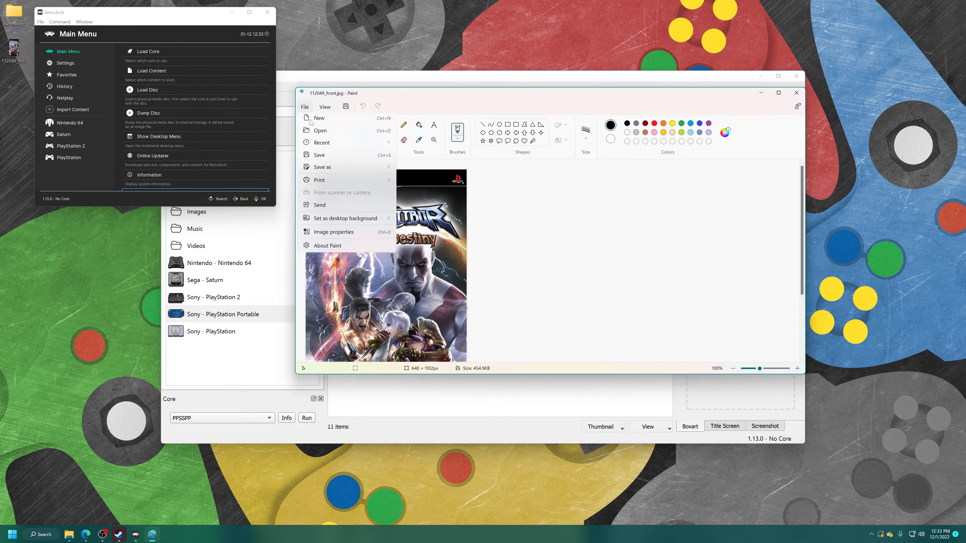
mouse_move(344, 172)
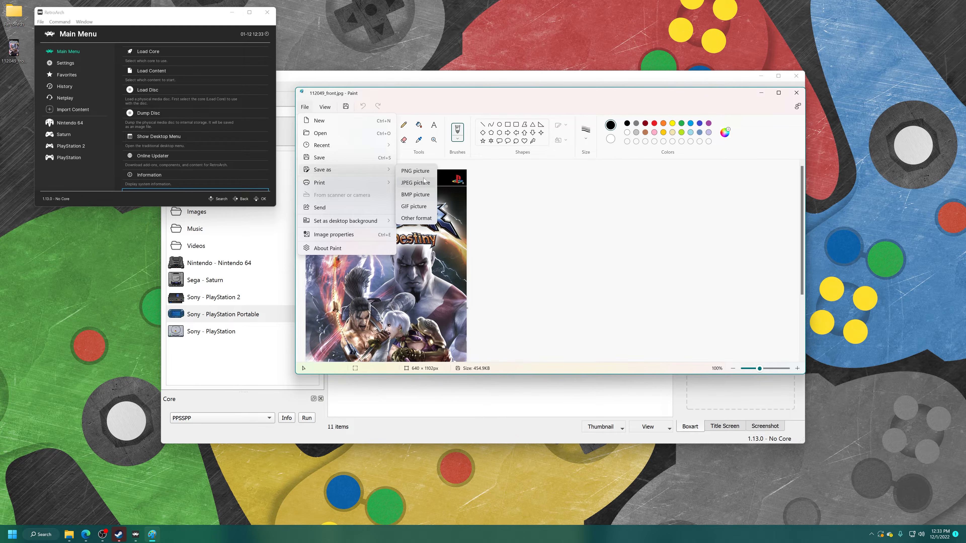
left_click(423, 171)
left_click(820, 386)
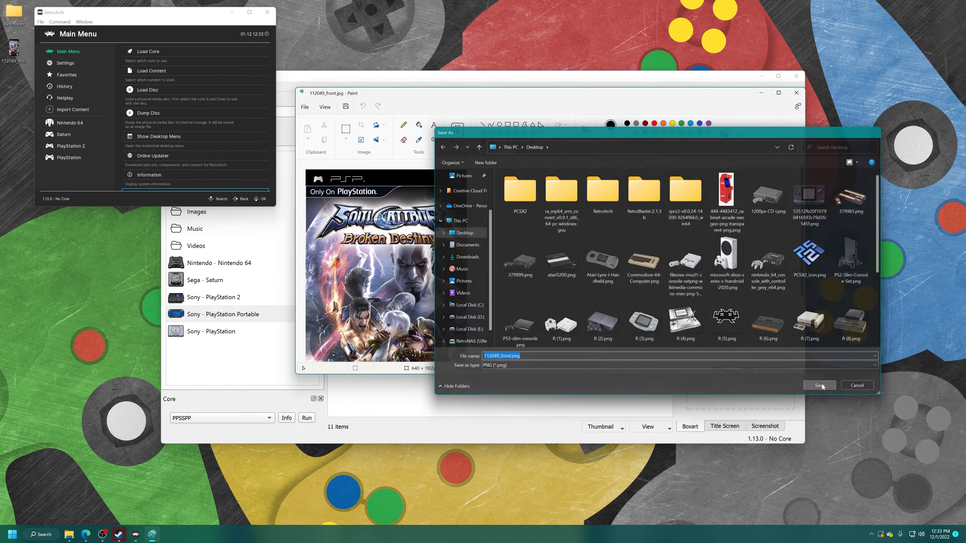
left_click(796, 92)
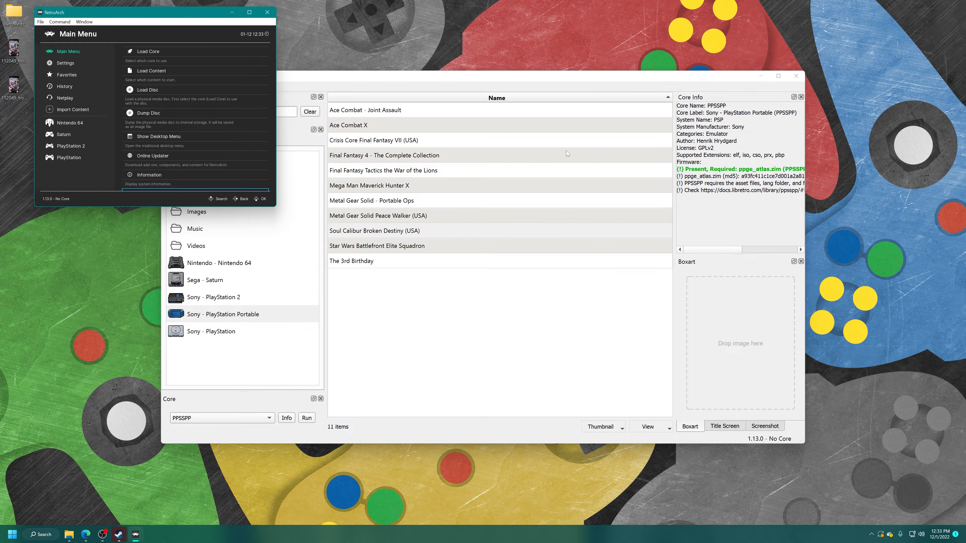
Step: Set the PNG cover from the desktop as the boxart of Soul Calibur Broken Destiny (USA), and close the desktop menu
left_click(403, 79)
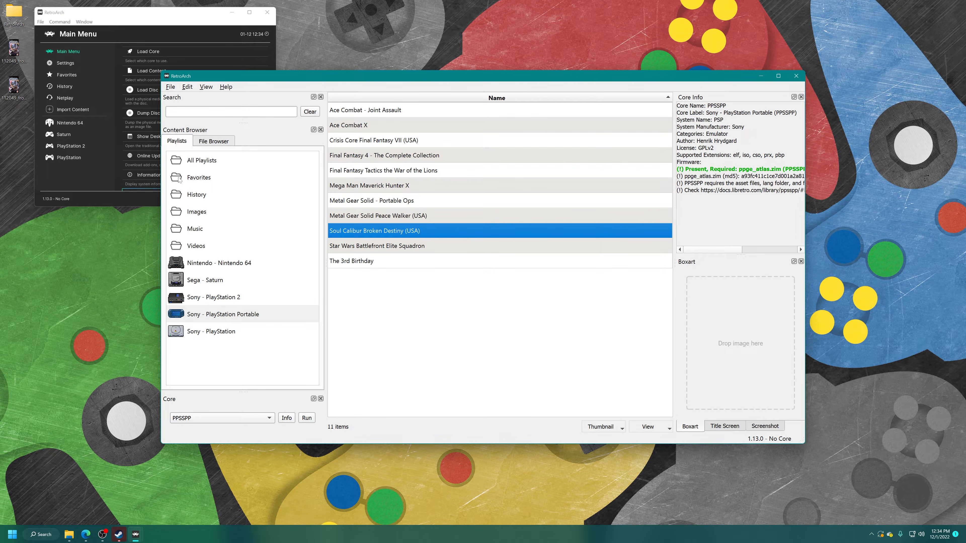
left_click_drag(13, 85, 739, 343)
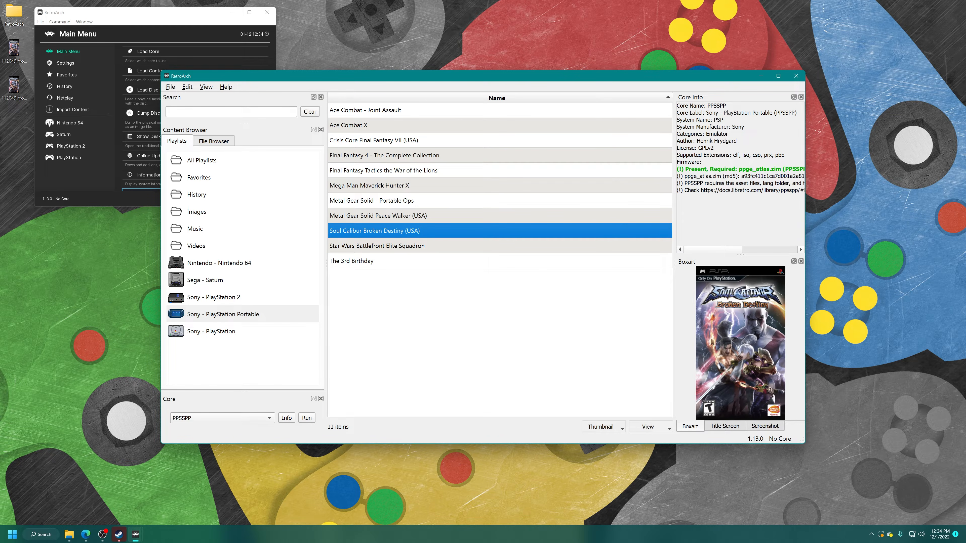
left_click(384, 218)
left_click(389, 230)
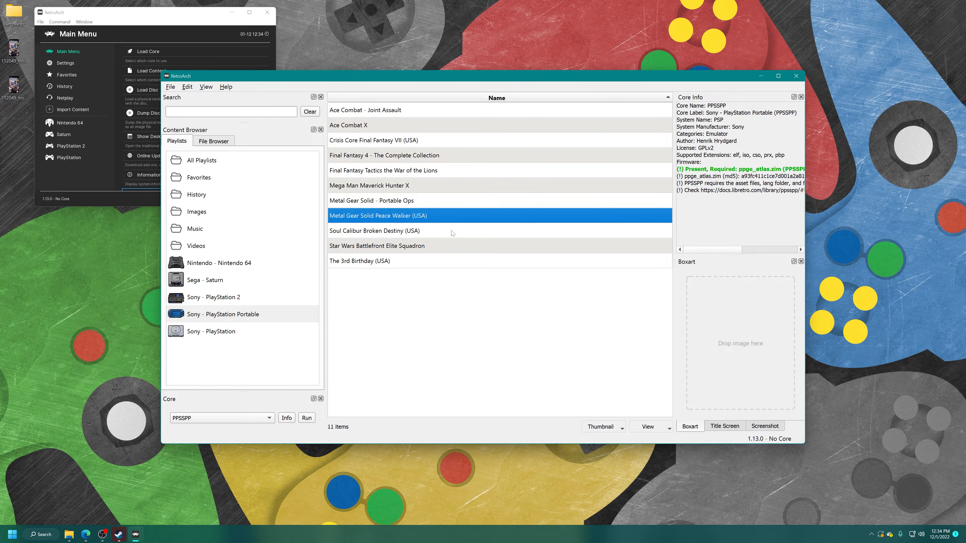
left_click(451, 230)
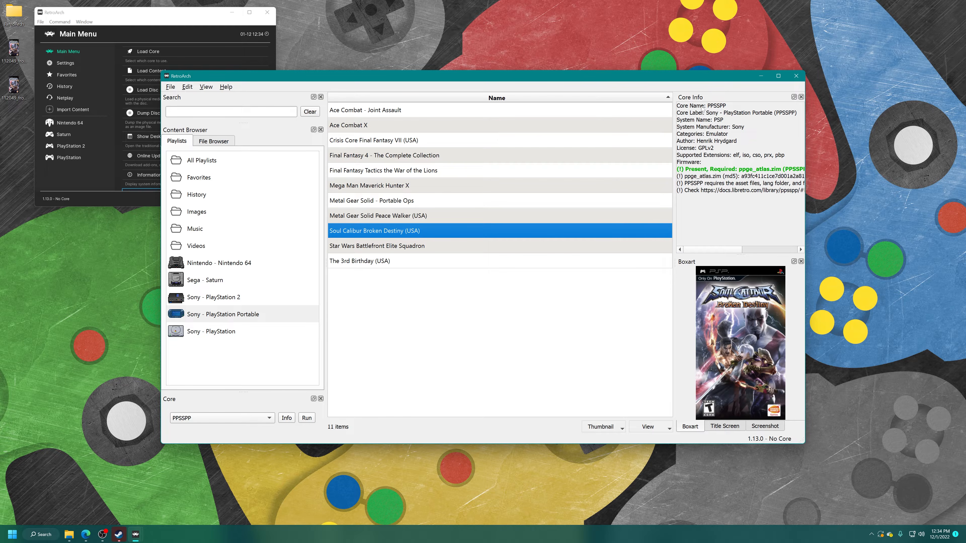
left_click(801, 77)
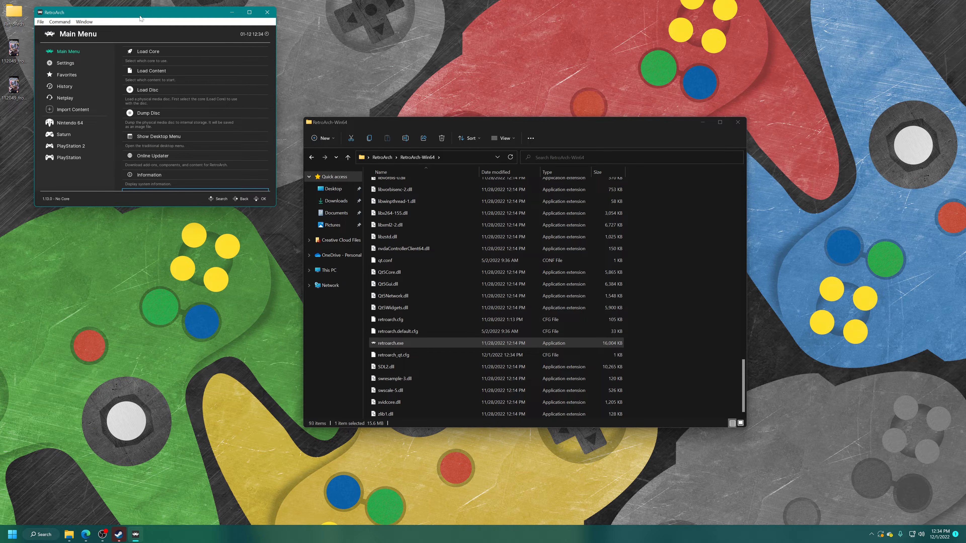
Step: Switch RetroArch to full screen and restart it from the Main Menu
key("f")
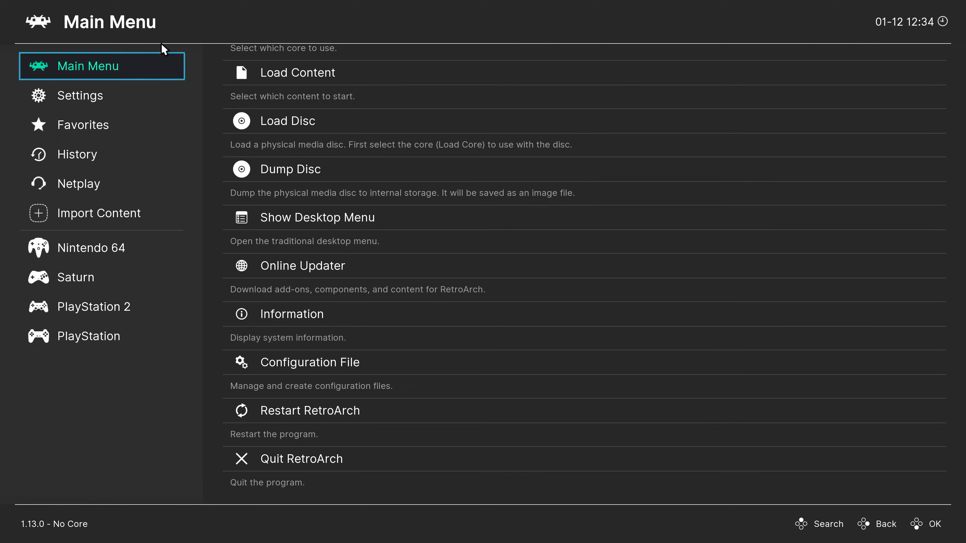
key("Right")
key("Down")
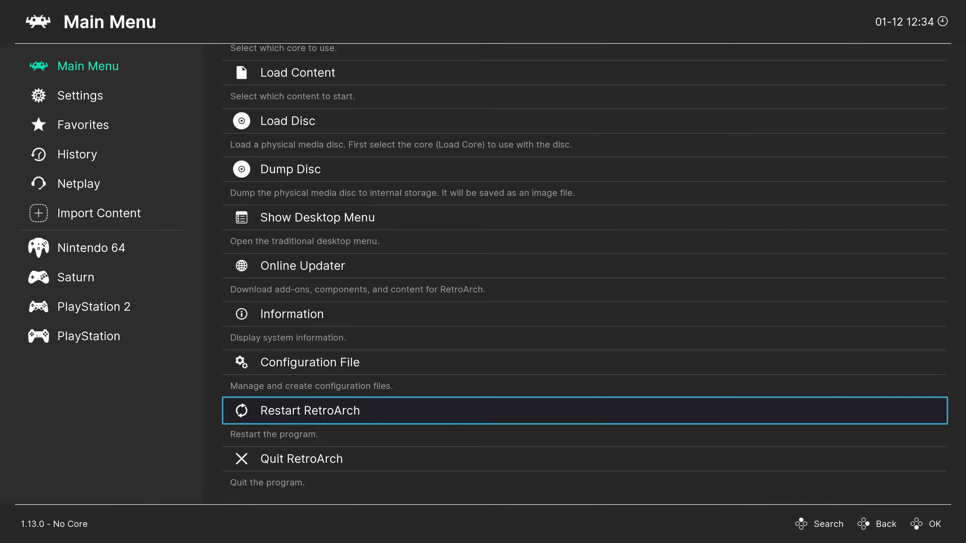
key("Return")
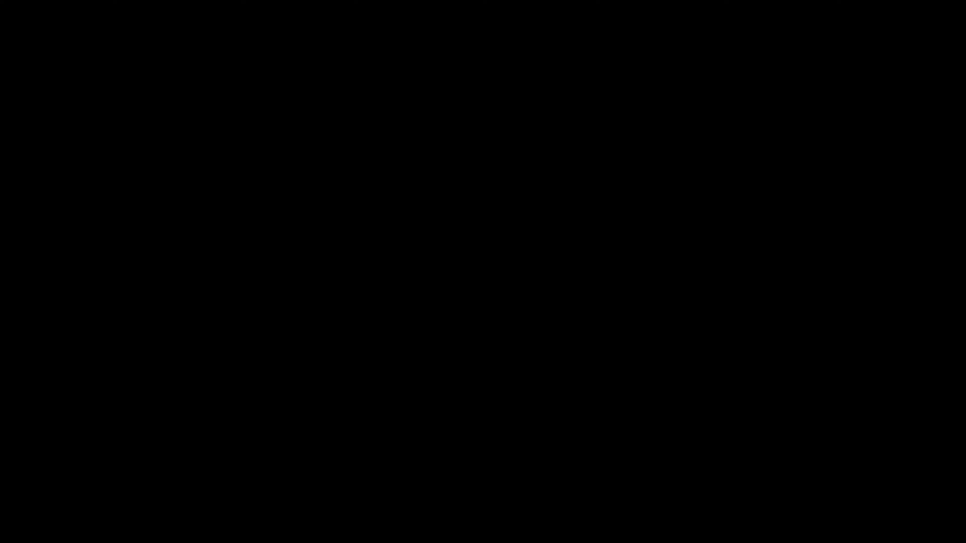
Step: Run Soul Calibur Broken Destiny (USA) from the PlayStation Portable playlist
key("Down")
key("Down")
key("Down")
key("Down")
key("Down")
key("Down")
key("Down")
key("Down")
key("Down")
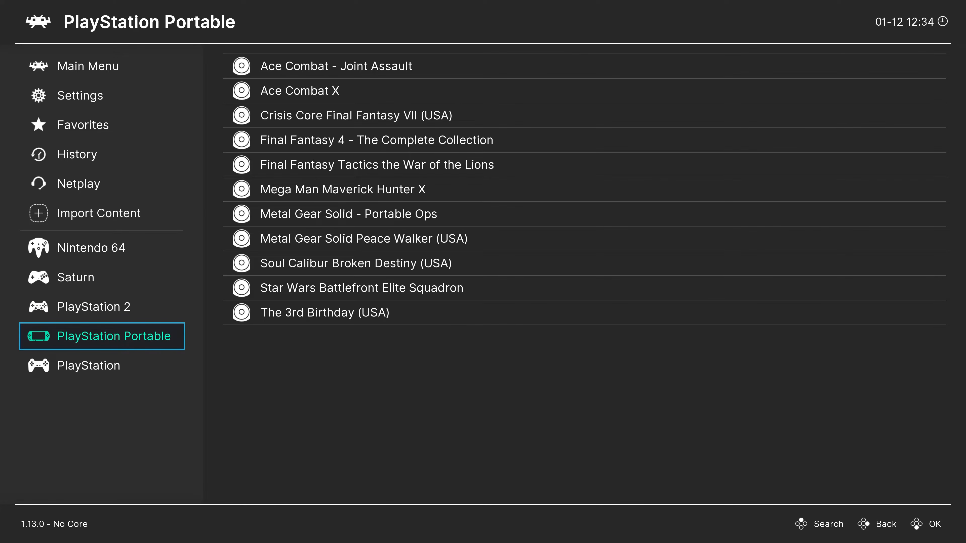
key("Right")
key("Down")
key("Down")
key("Down")
key("Down")
key("Down")
key("Down")
key("Down")
key("Down")
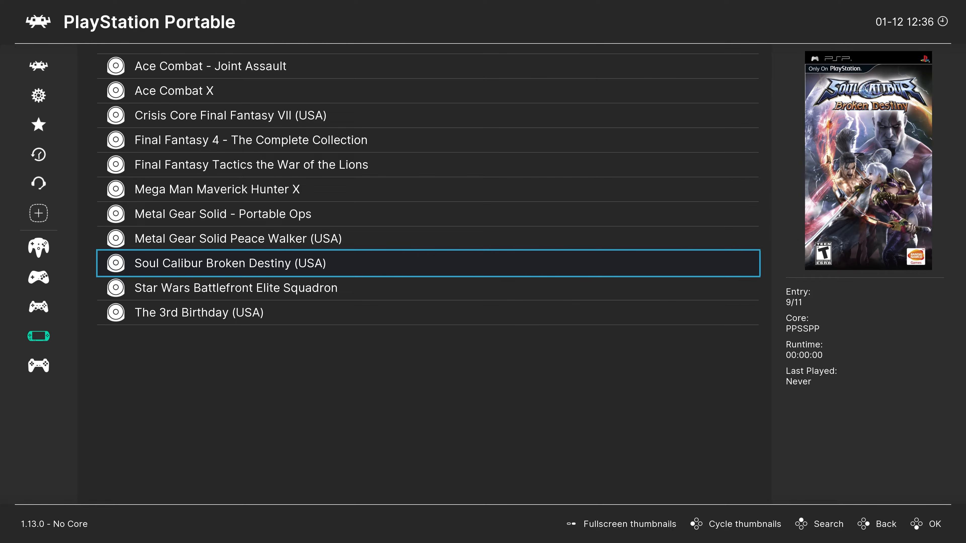
key("Return")
key("Return")
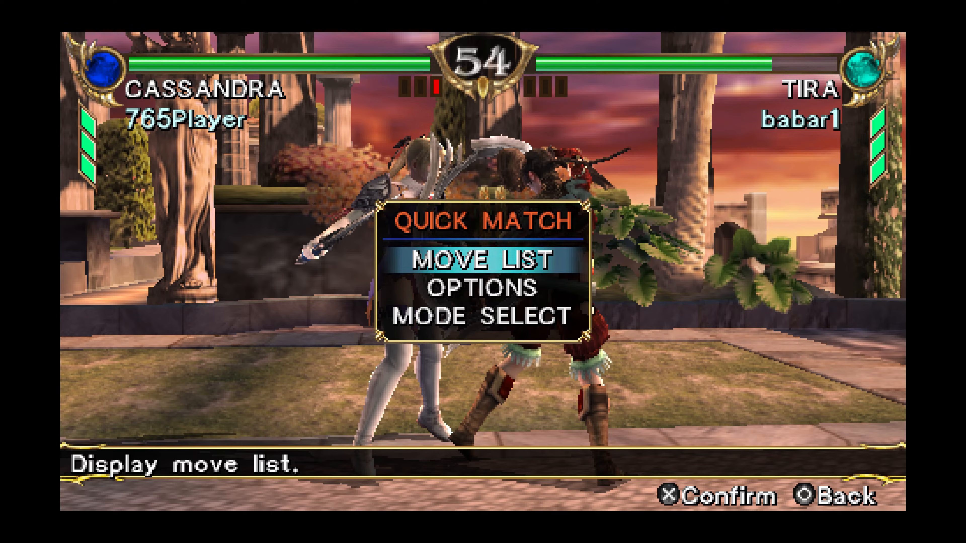
Step: Examine the Language choices in the System core options for the running game, keeping the current selection
key("F1")
key("Down")
key("Down")
key("Down")
key("Down")
key("Down")
key("Down")
key("Down")
key("Down")
key("Down")
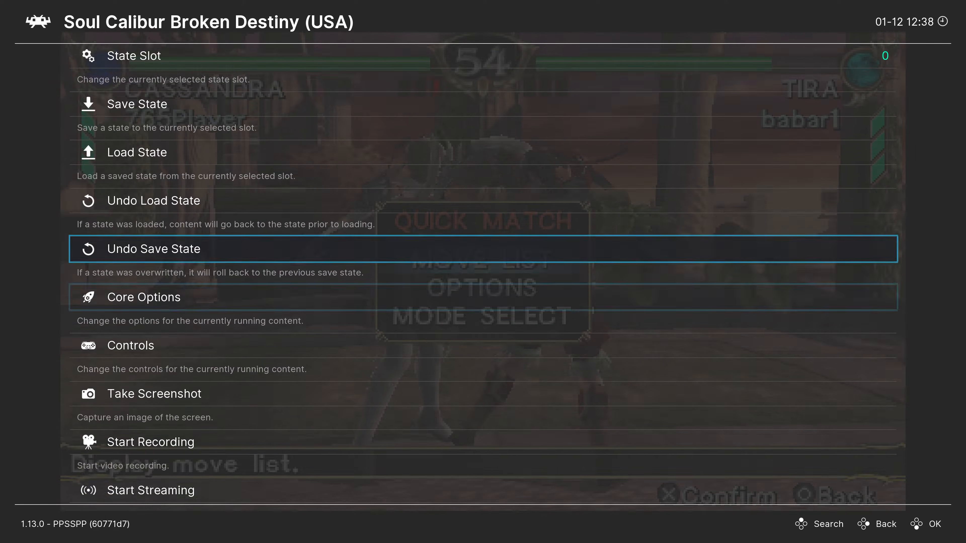
key("Return")
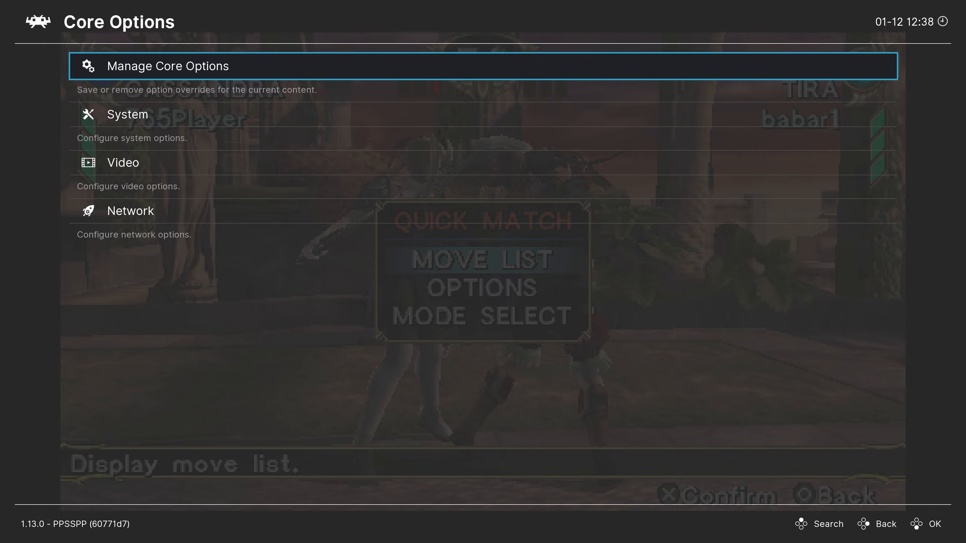
key("Down")
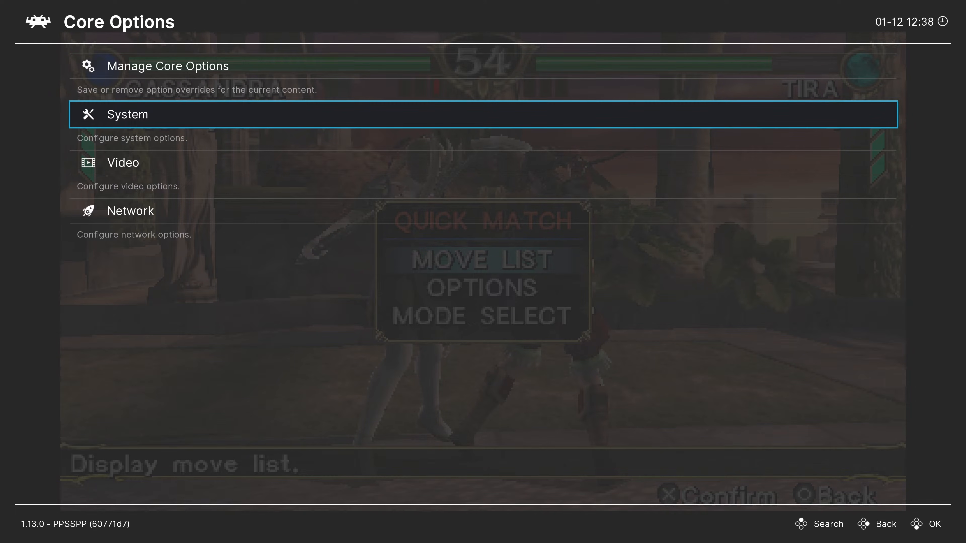
key("Return")
key("Return")
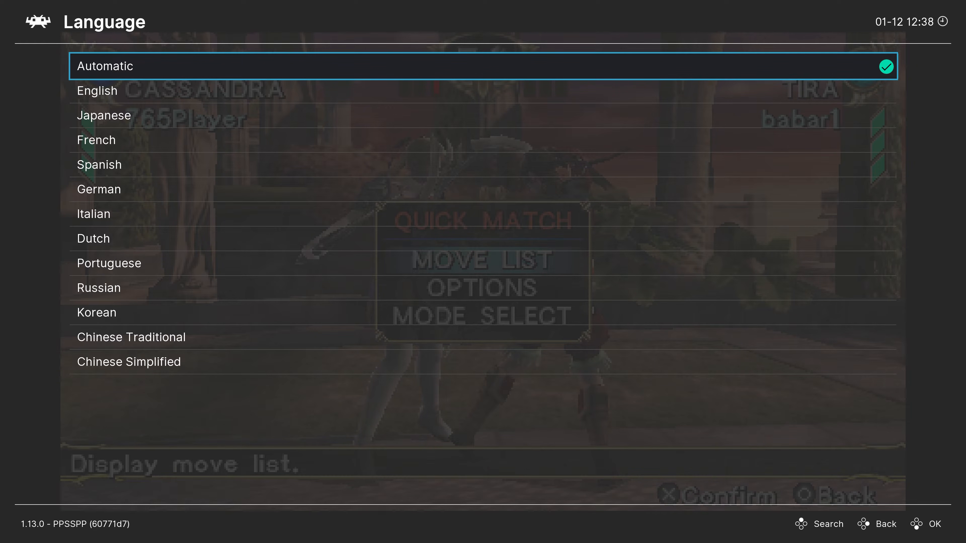
key("Down")
key("Down")
key("Down")
key("Down")
key("Down")
key("Down")
key("Down")
key("Down")
key("Down")
key("Down")
key("Down")
key("Down")
key("Down")
key("Down")
key("Down")
key("Down")
key("Down")
key("Down")
key("Down")
key("Down")
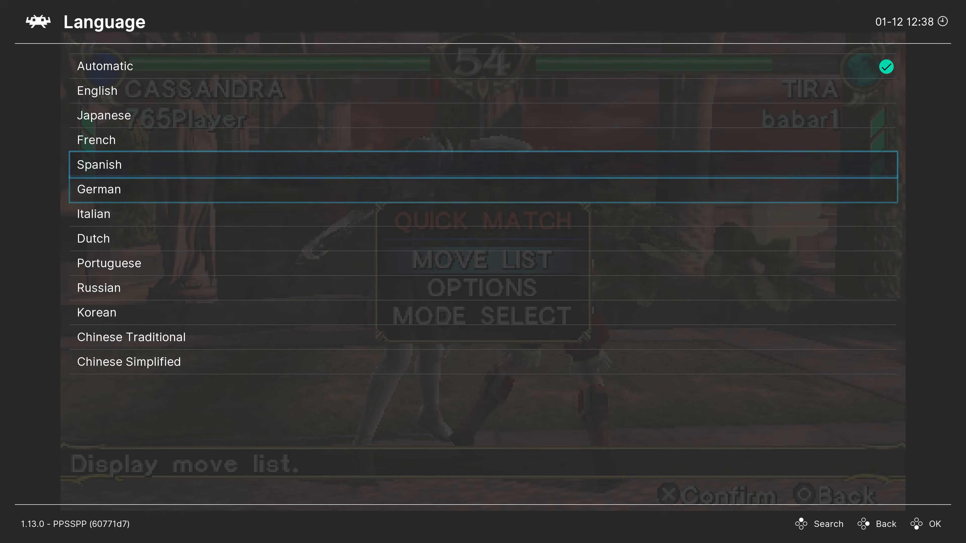
key("Down")
key("Down")
key("Down")
key("Down")
key("Down")
key("Down")
key("Down")
key("Down")
key("Down")
key("Down")
key("Down")
key("Down")
key("Down")
key("Down")
key("Down")
key("Down")
key("Down")
key("Down")
key("Down")
key("Down")
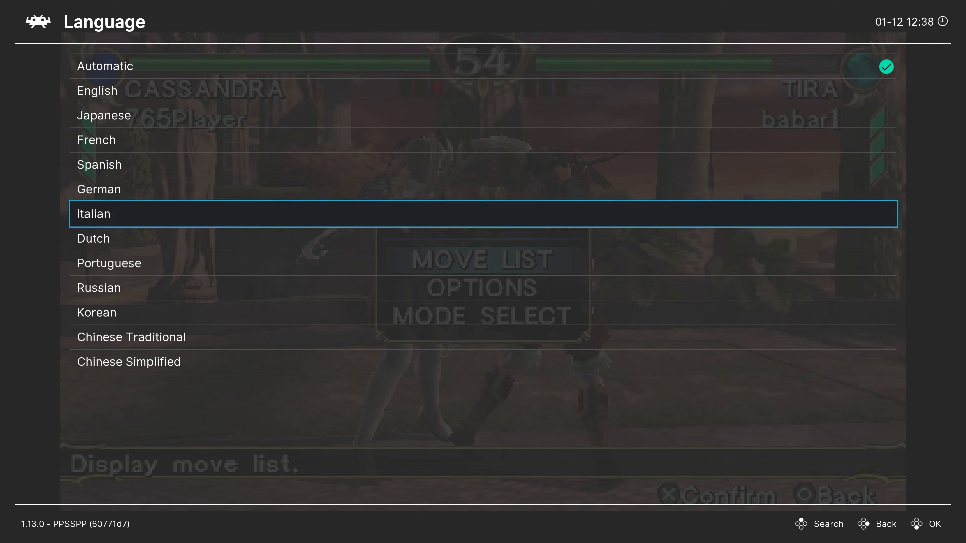
key("BackSpace")
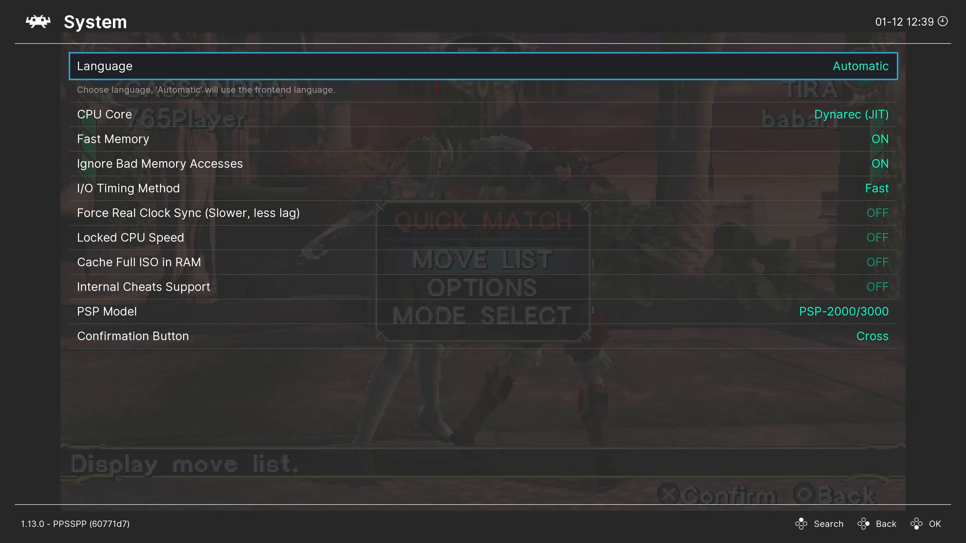
Step: Turn on Force Real Clock Sync (Slower, less lag) in the System core options
key("Down")
key("Down")
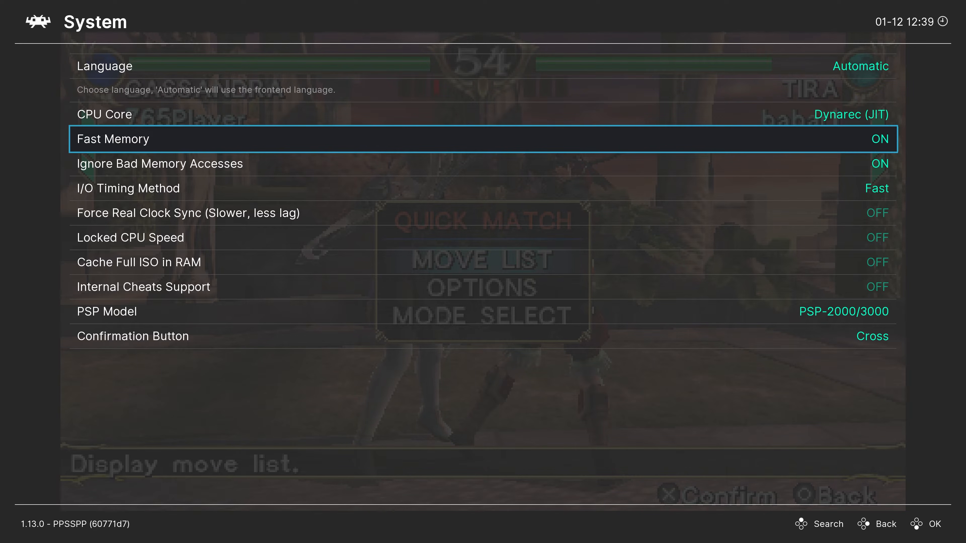
key("Down")
key("Down")
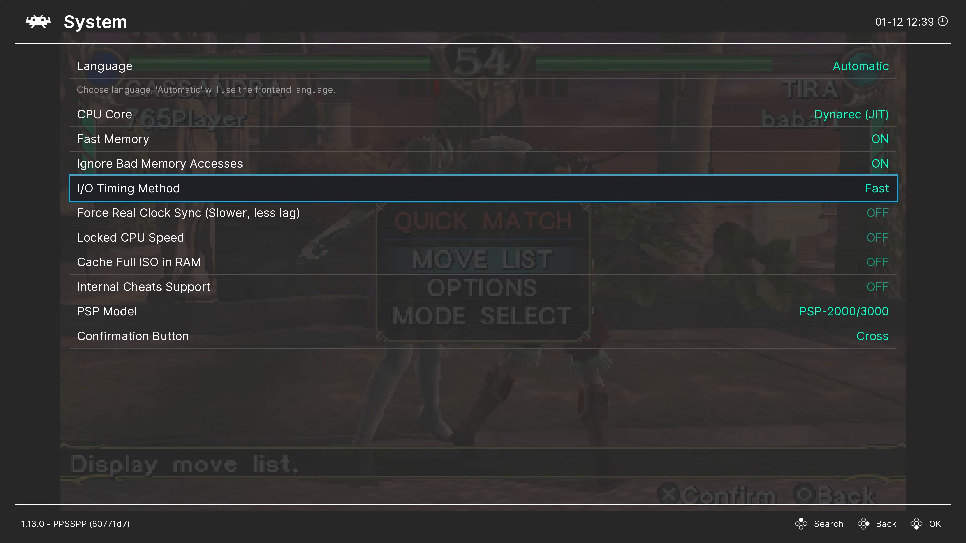
key("Down")
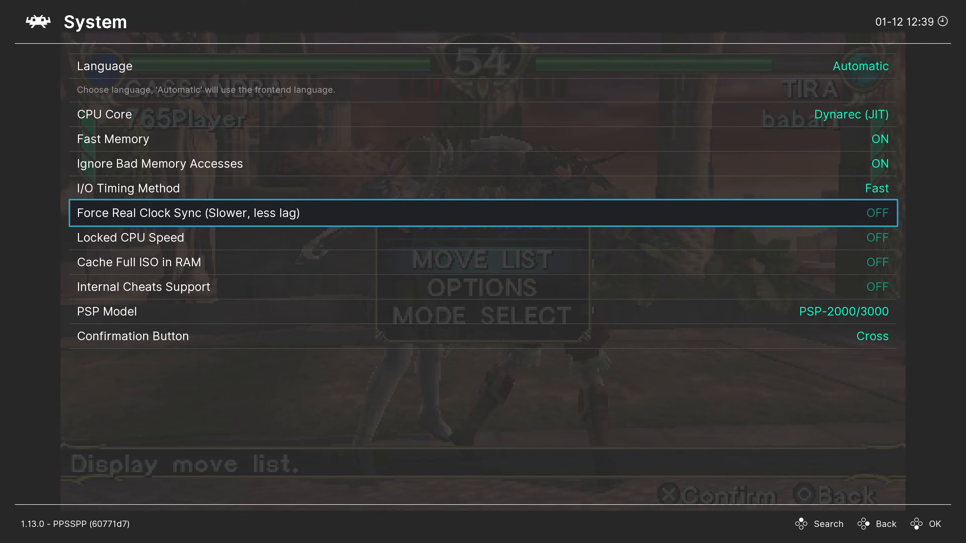
key("Right")
key("Down")
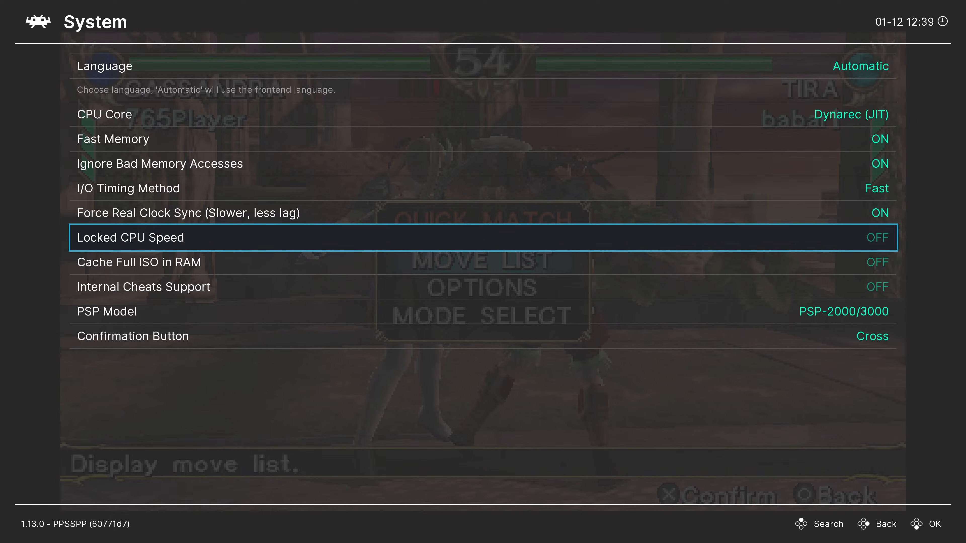
Step: Examine the available Locked CPU Speed values, leaving the option as it is
key("Return")
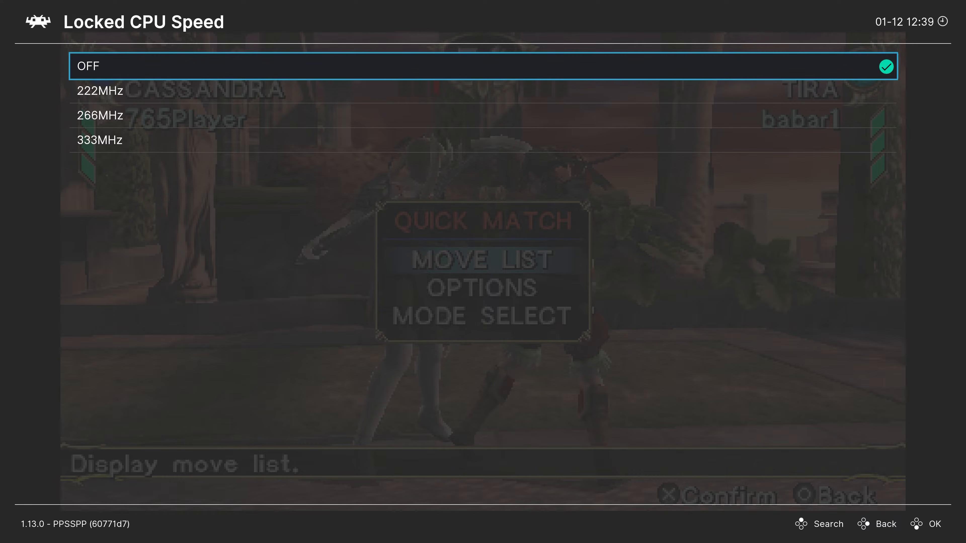
key("Down")
key("Down")
key("Down")
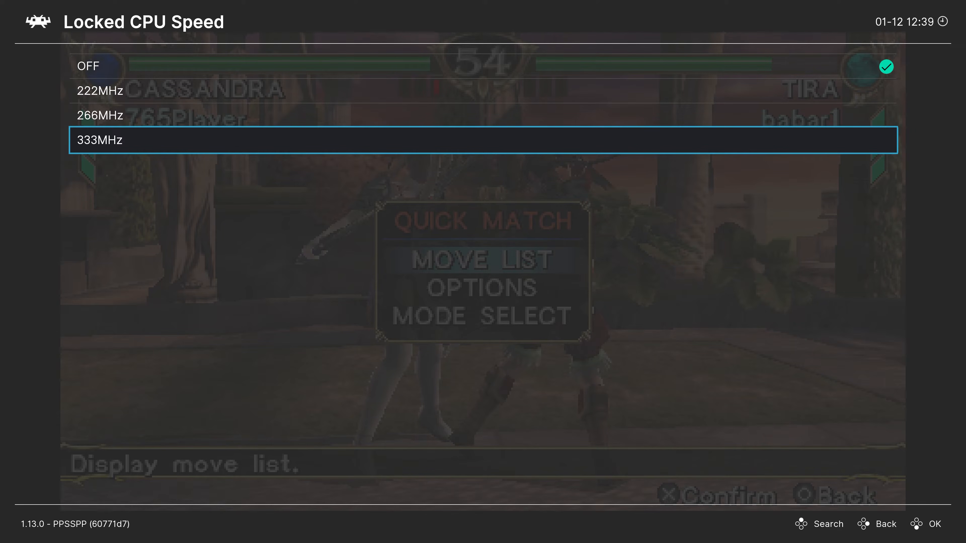
key("BackSpace")
Step: Toggle Cache Full ISO in RAM and turn on Internal Cheats Support in the System core options
key("Down")
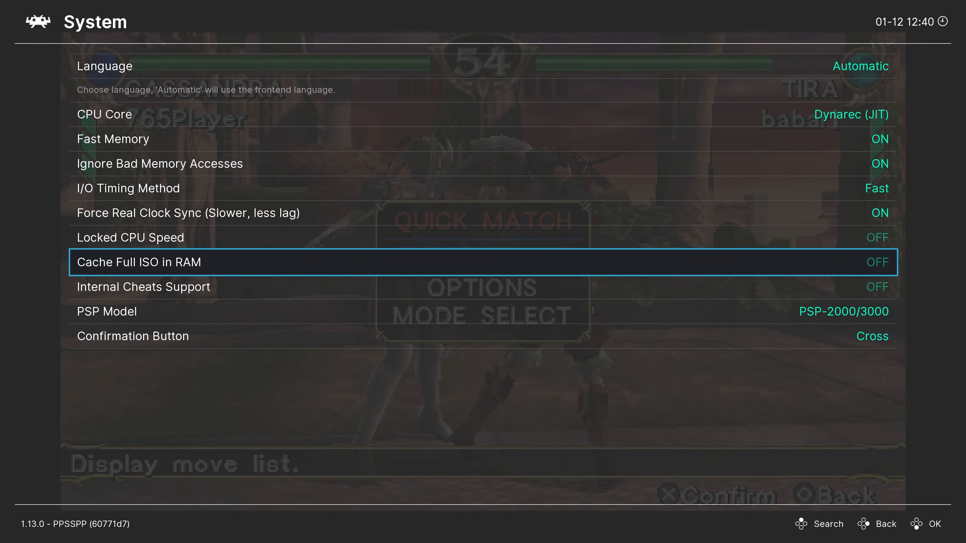
key("Return")
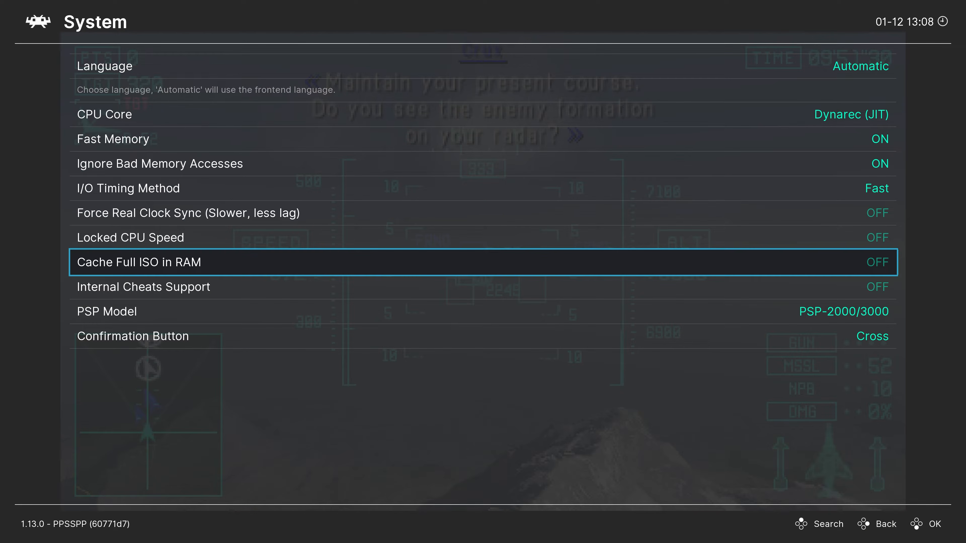
key("Down")
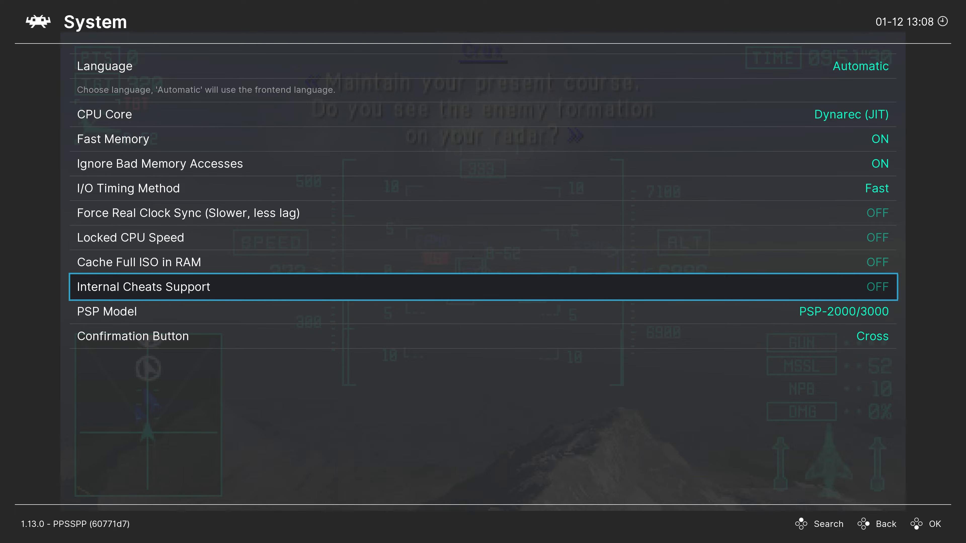
key("Return")
Step: Leave the core options and close the running Ace Combat X content
key("BackSpace")
key("BackSpace")
key("Up")
key("Up")
key("Up")
key("Up")
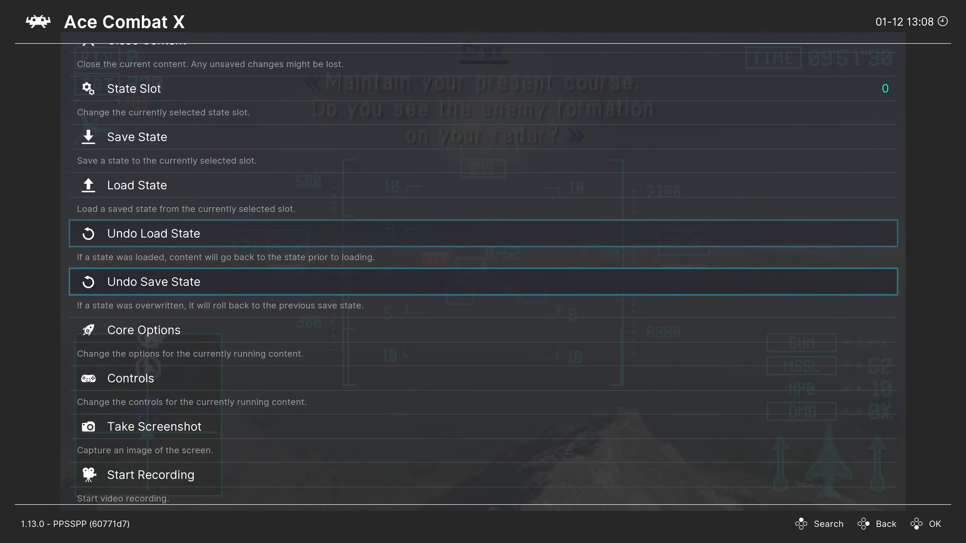
key("Up")
key("Up")
key("Return")
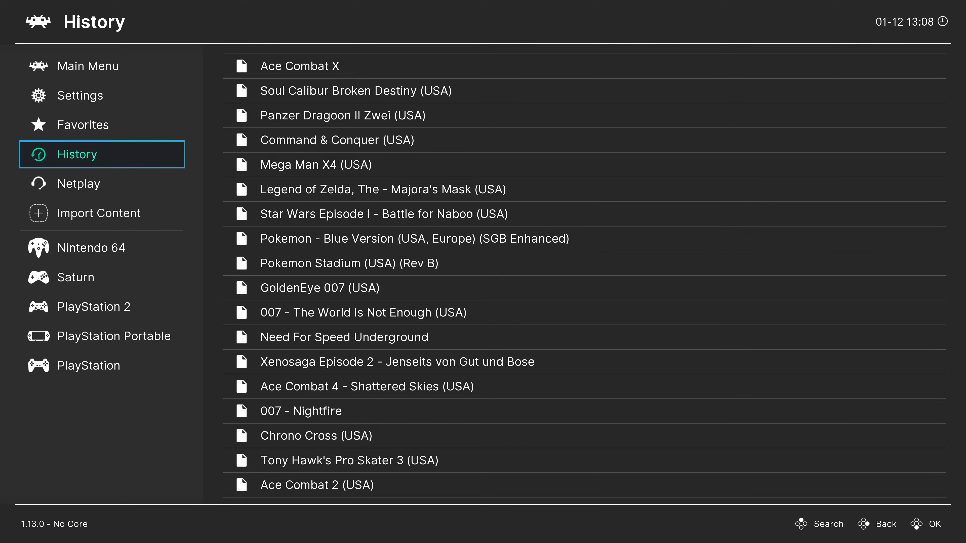
Step: Quit RetroArch from the Main Menu
key("Up")
key("Up")
key("Up")
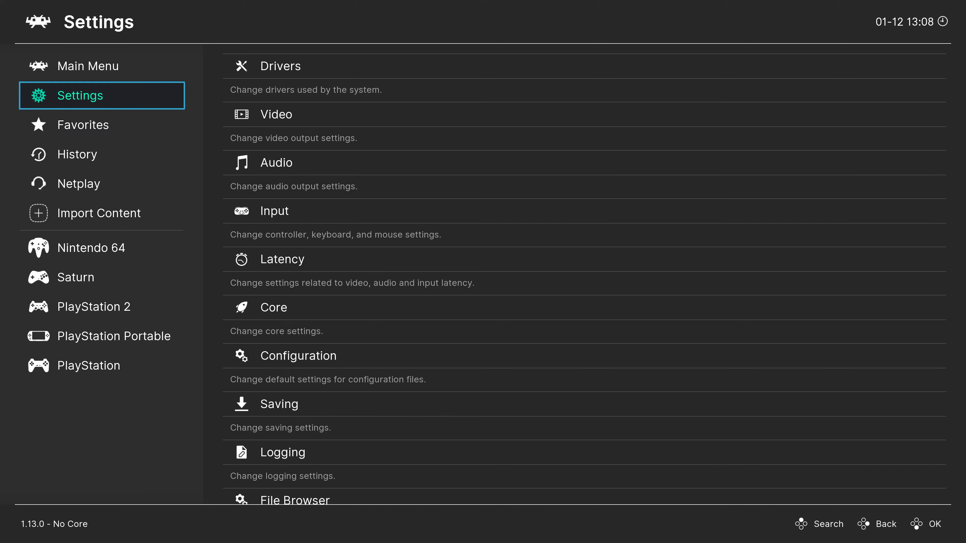
key("Right")
key("Up")
key("Up")
key("Up")
key("Up")
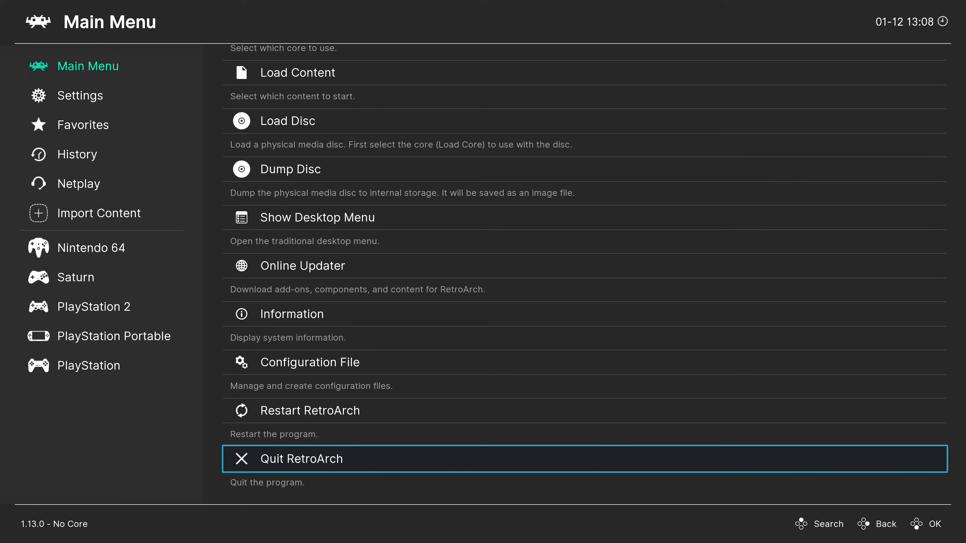
key("Return")
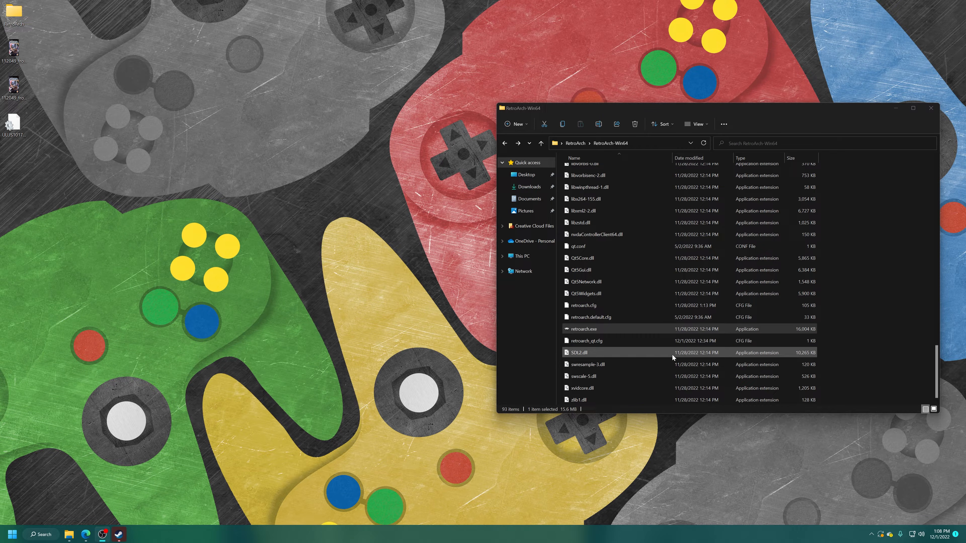
Step: Create a folder named Cheats inside the saves\PSP folder of RetroArch-Win64
scroll(672, 355, "up", 20)
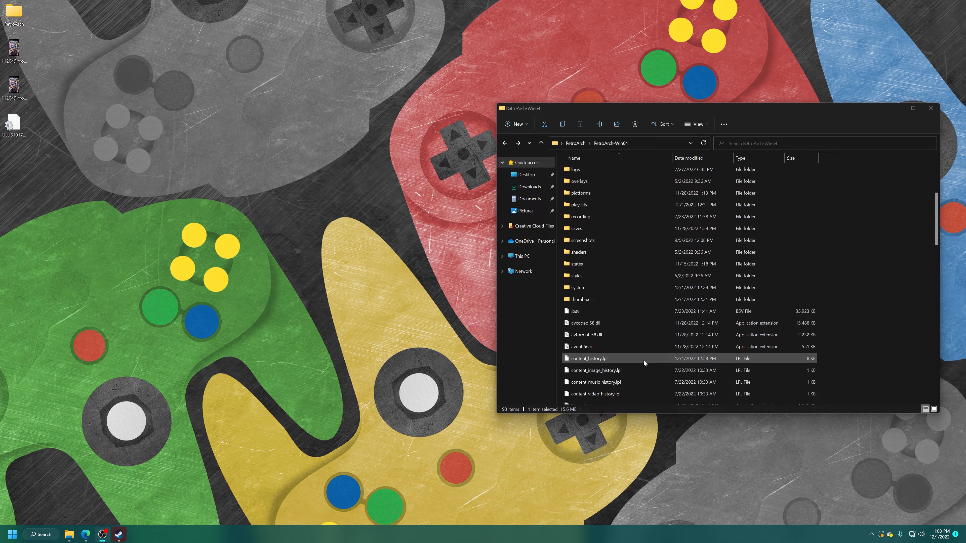
double_click(576, 229)
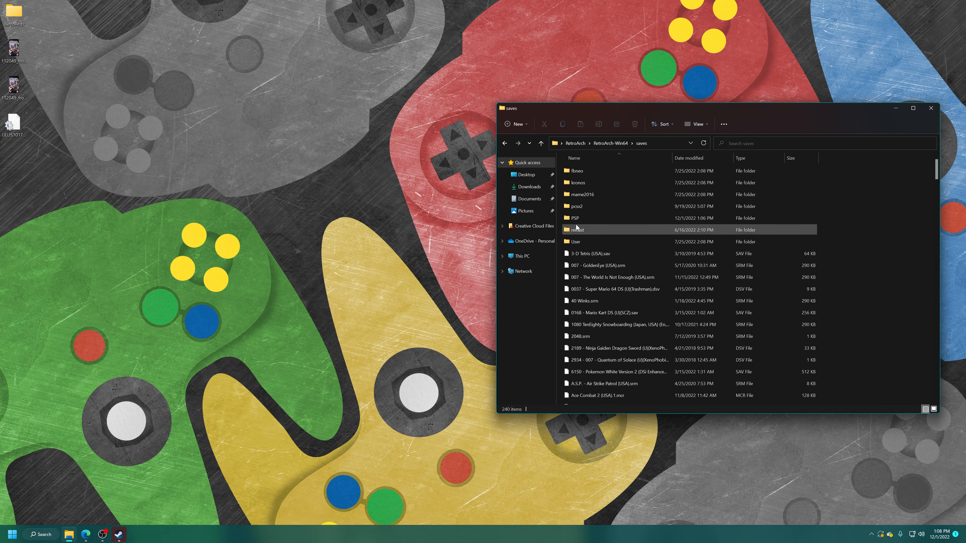
double_click(583, 218)
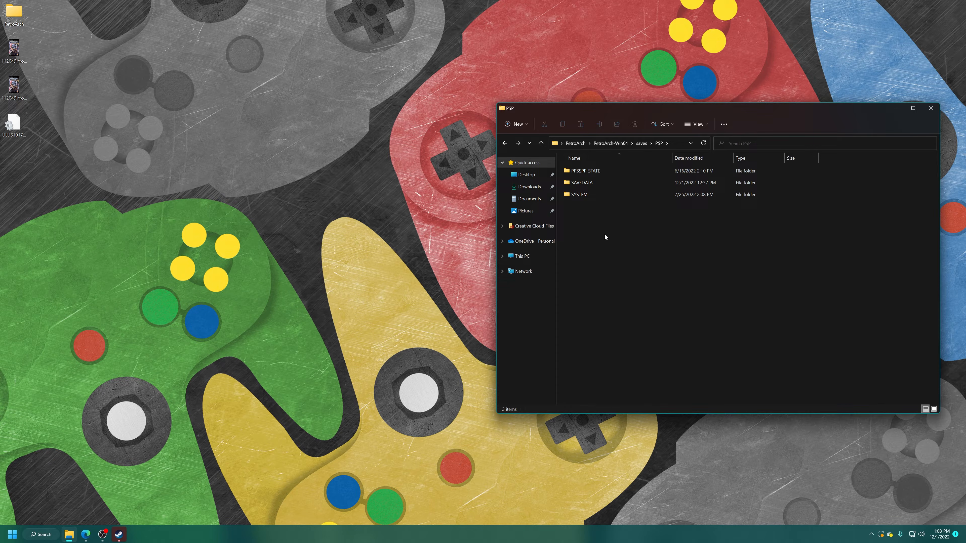
right_click(626, 239)
mouse_move(685, 331)
left_click(738, 332)
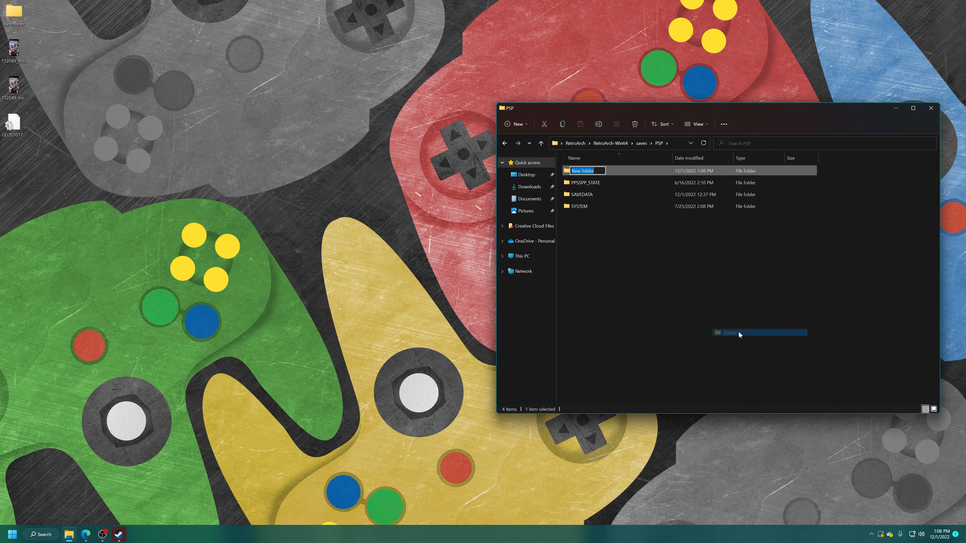
type("Cheats")
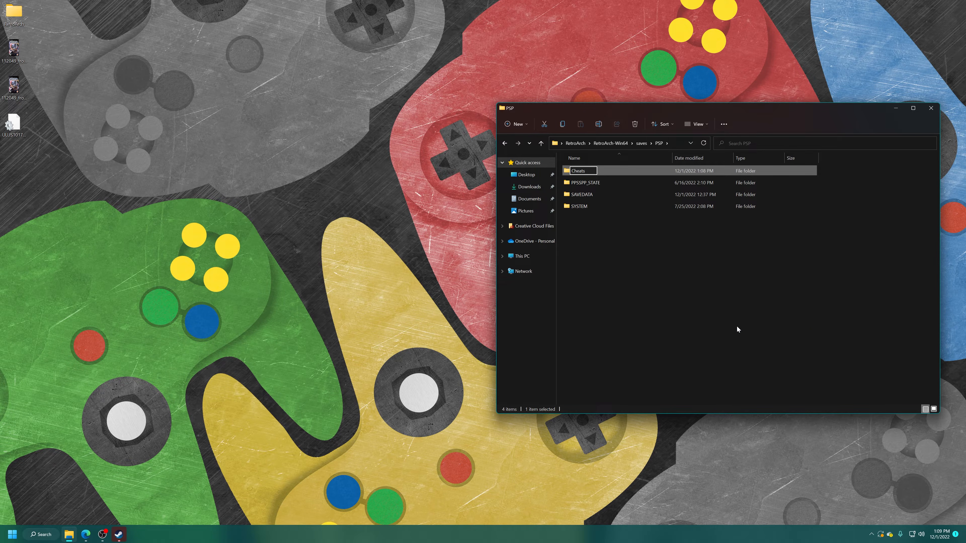
key("Return")
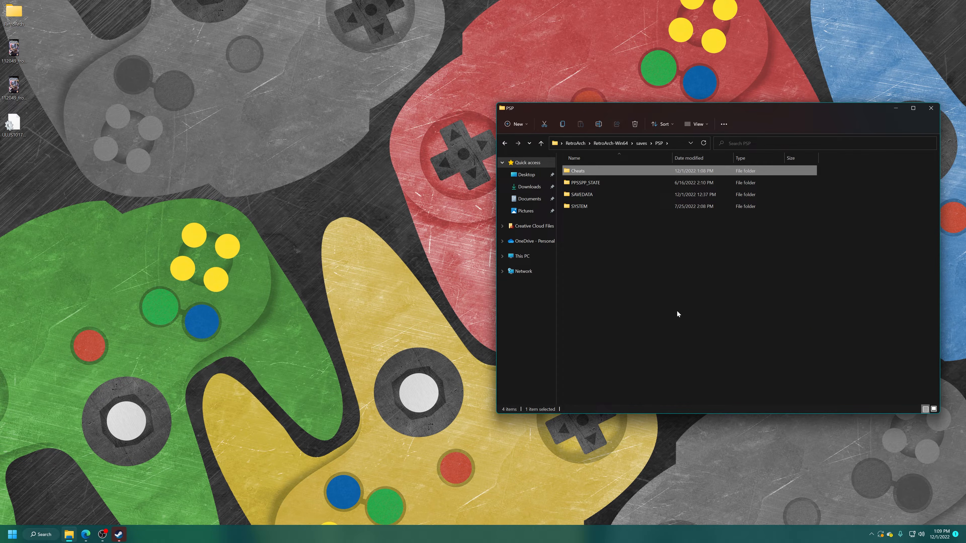
Step: Open the new Cheats folder, move ULUS10176.ini to a free spot on the desktop, and open that file in Notepad
double_click(583, 172)
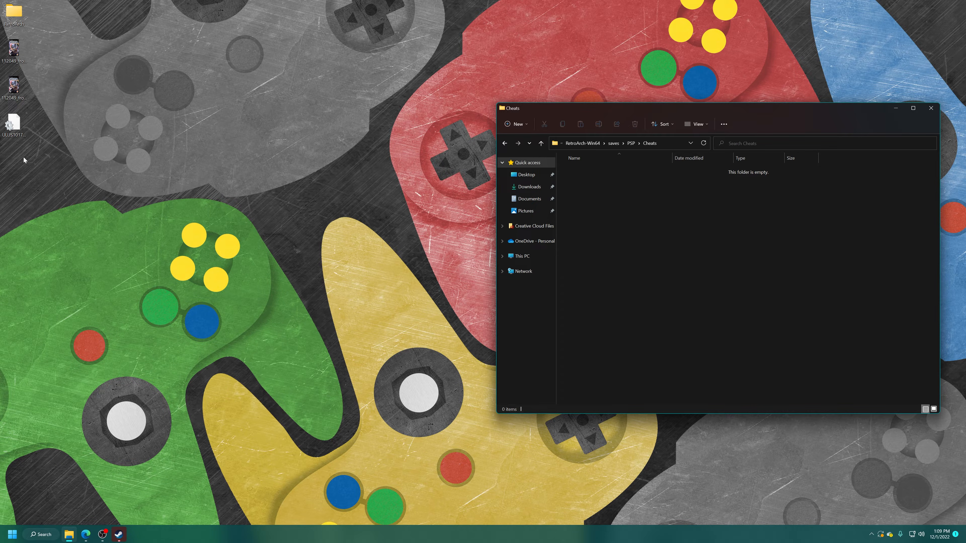
left_click(14, 125)
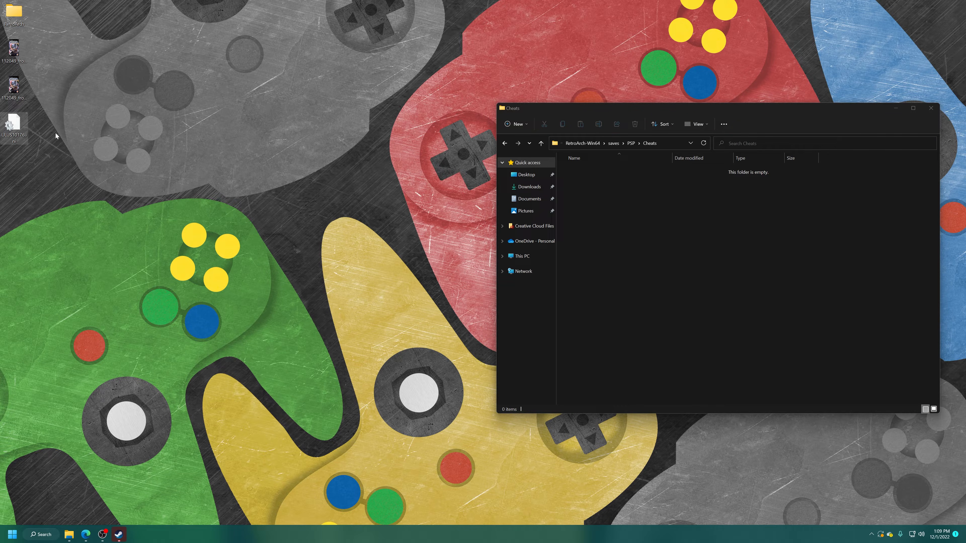
left_click_drag(23, 131, 353, 194)
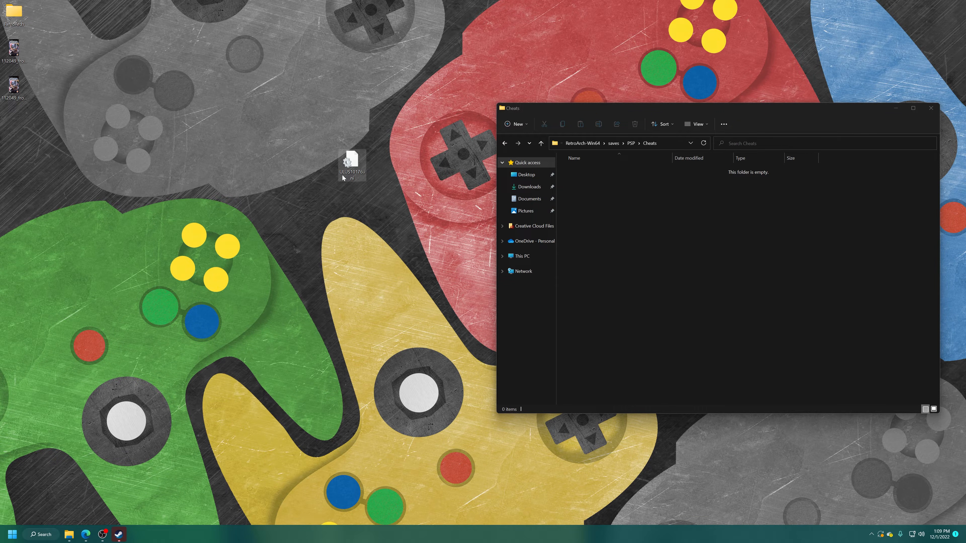
right_click(352, 160)
left_click(367, 174)
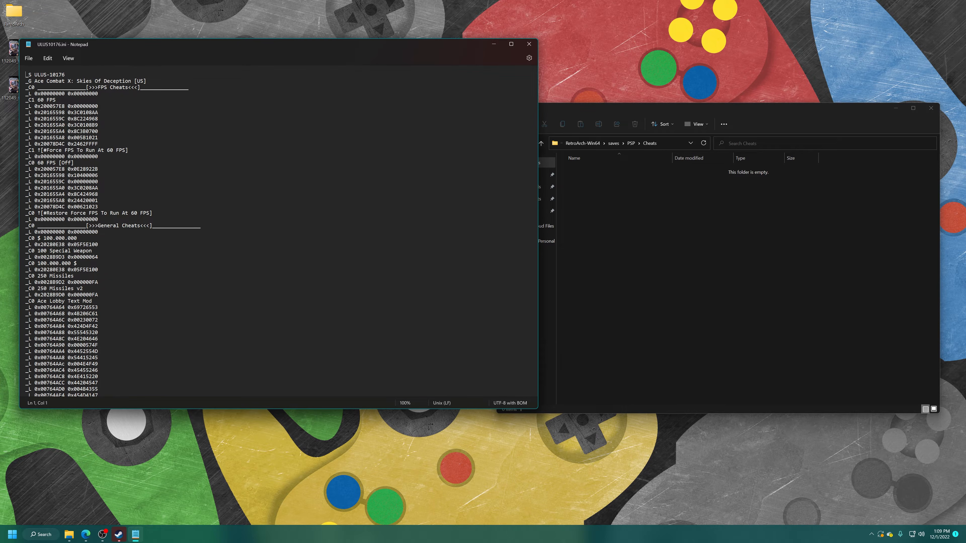
Step: Switch the 60 FPS cheat's prefix to _C0 and back to _C1
left_click(34, 100)
key("BackSpace")
type("0")
key("BackSpace")
type("1")
Step: Try changing the F-2A aircraft unlock code's prefix from _C0 to _C1
scroll(267, 228, "down", 20)
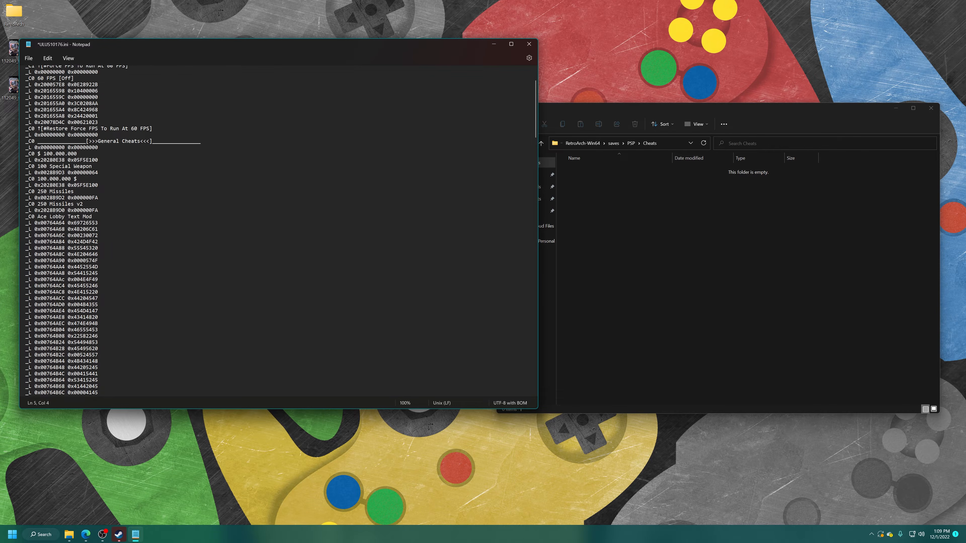
scroll(266, 228, "down", 15)
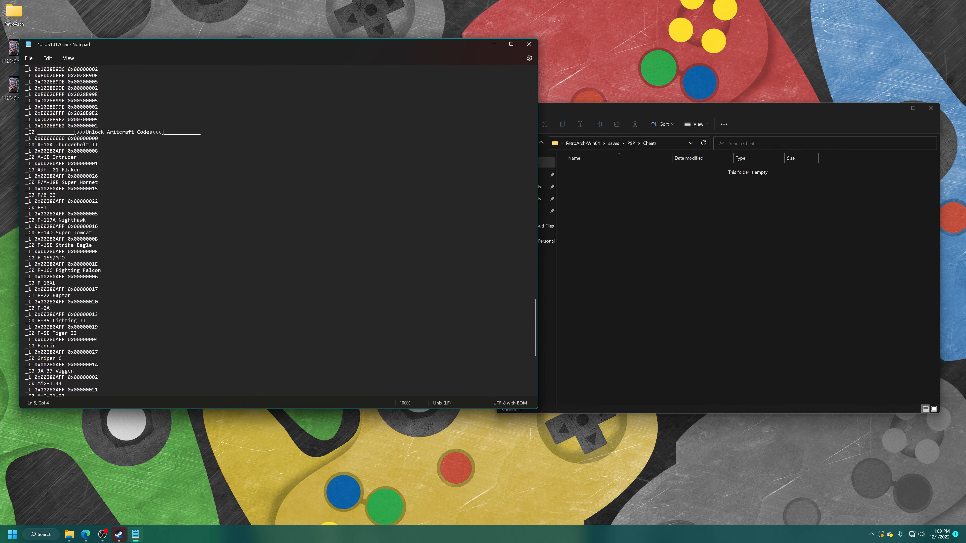
scroll(266, 228, "down", 6)
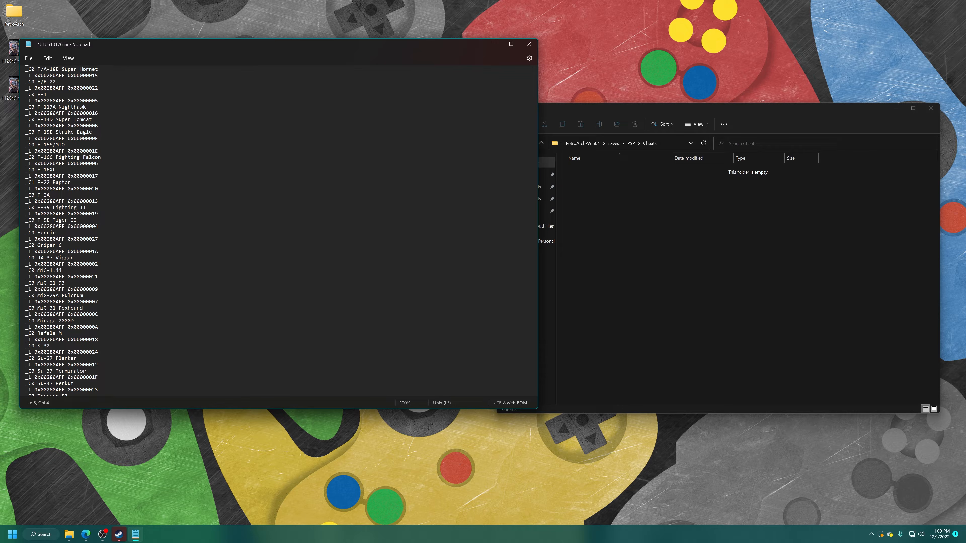
left_click(34, 195)
key("BackSpace")
type("1")
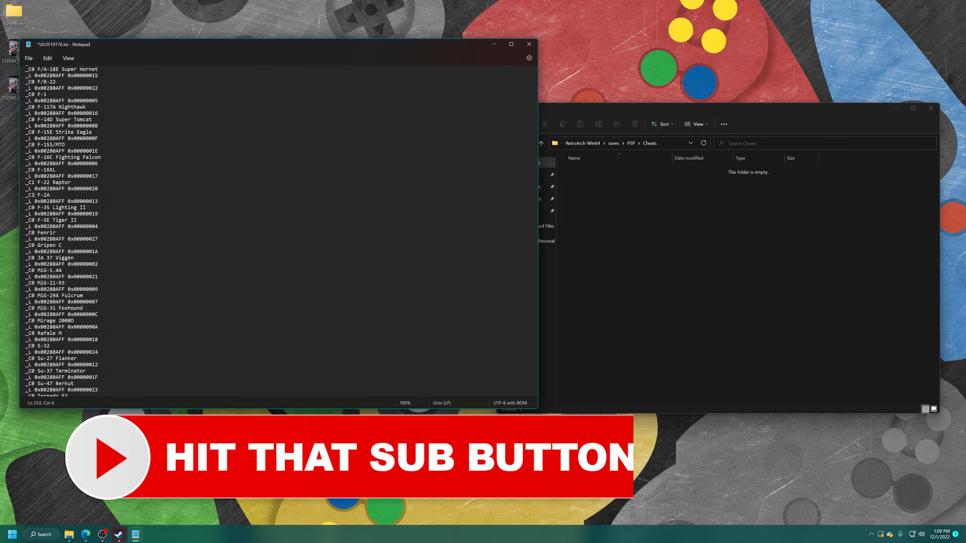
Step: Close Notepad without saving the changes and move ULUS10176.ini from the desktop into the Cheats folder
left_click(528, 44)
left_click(279, 247)
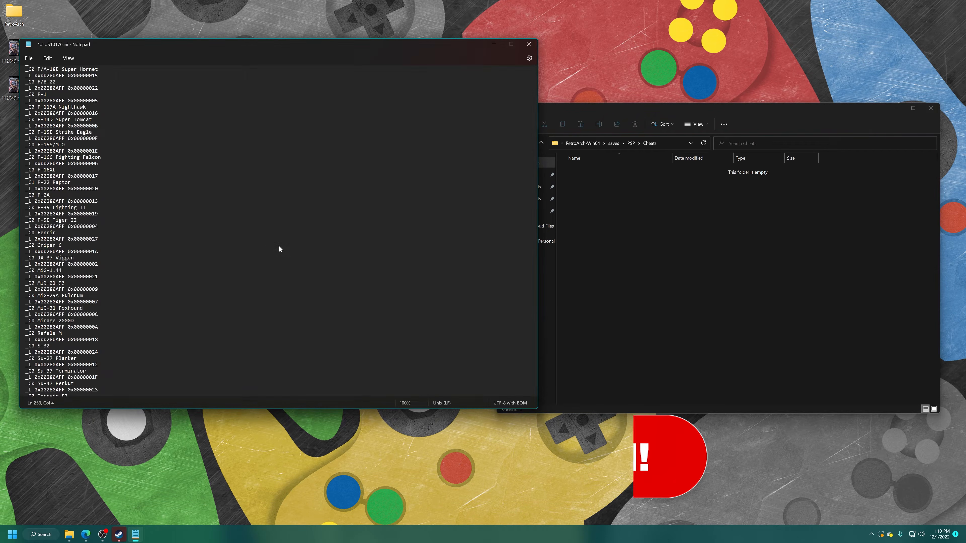
left_click_drag(360, 169, 629, 221)
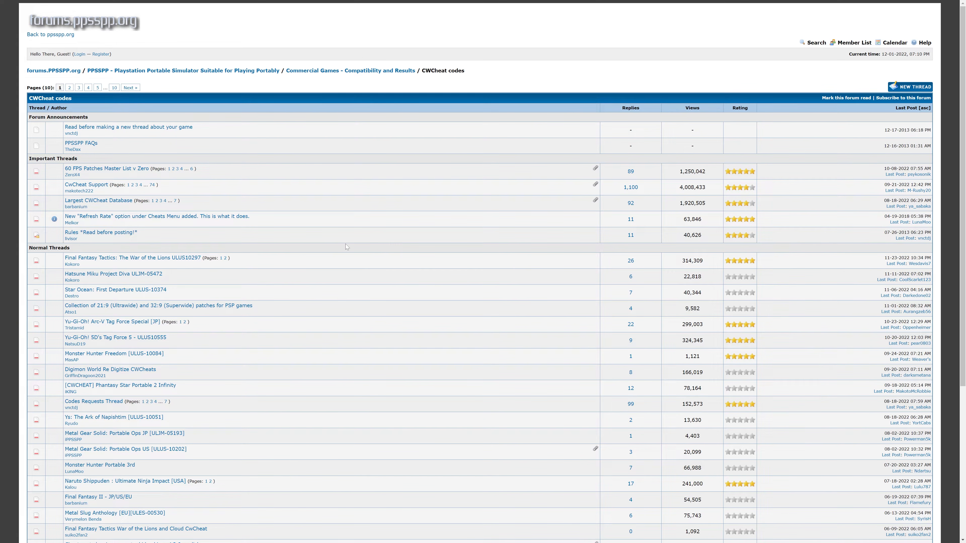
Step: Look through the CWCheat codes thread list on the PPSSPP forums
scroll(221, 111, "down", 5)
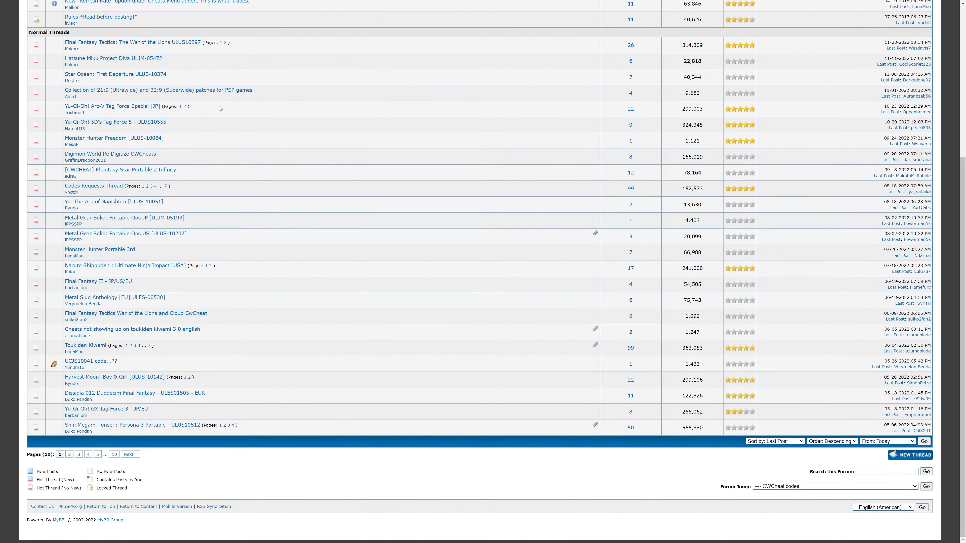
scroll(219, 108, "up", 5)
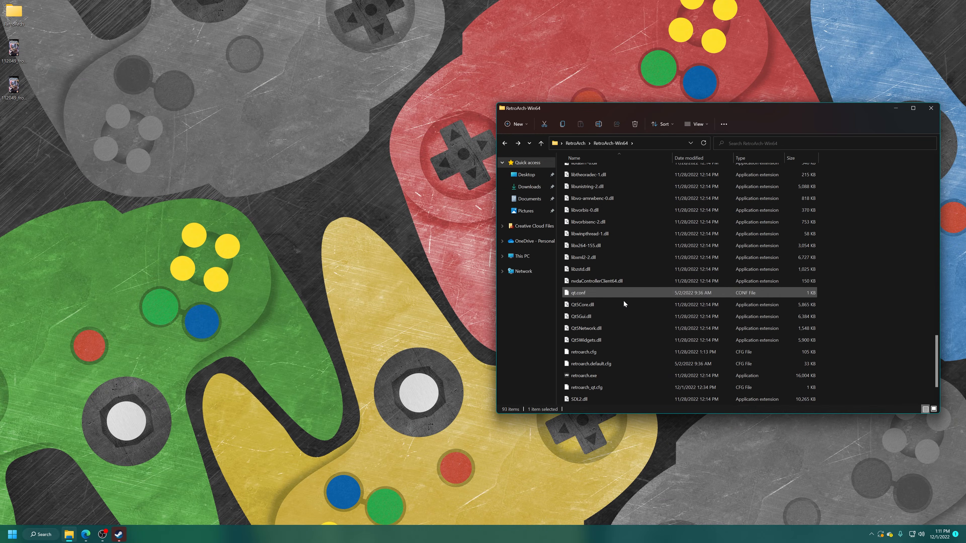
Step: Launch RetroArch from retroarch.exe in the RetroArch-Win64 folder and start the PSP game from its playlist
double_click(591, 374)
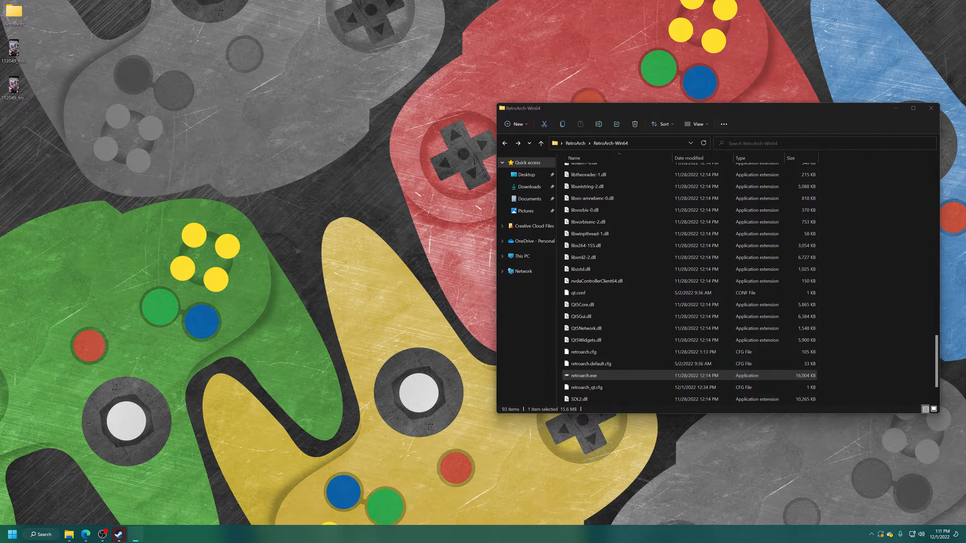
key("Left")
key("Down")
key("Down")
key("Down")
key("Right")
key("Return")
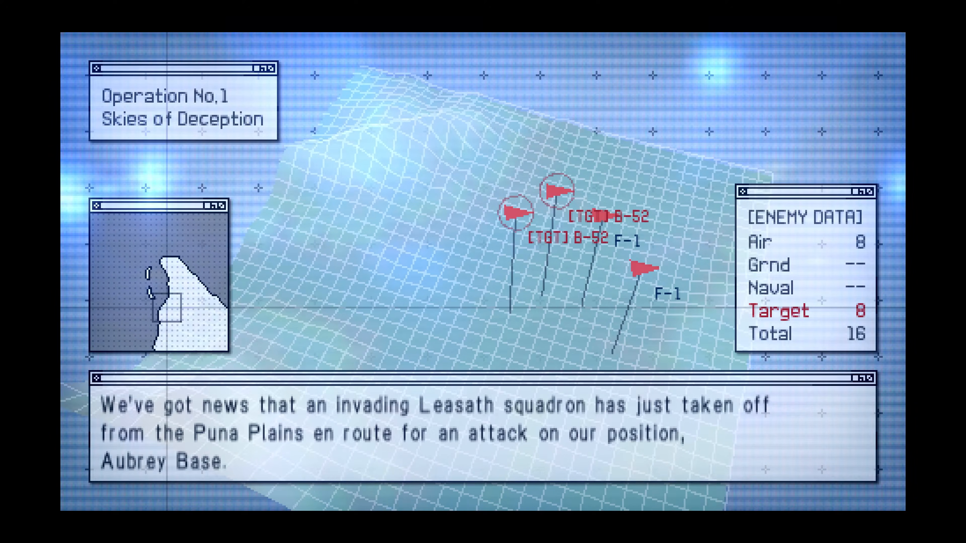
Step: Skip through the Operation No.1 briefing and start the mission
key("Return")
key("Return")
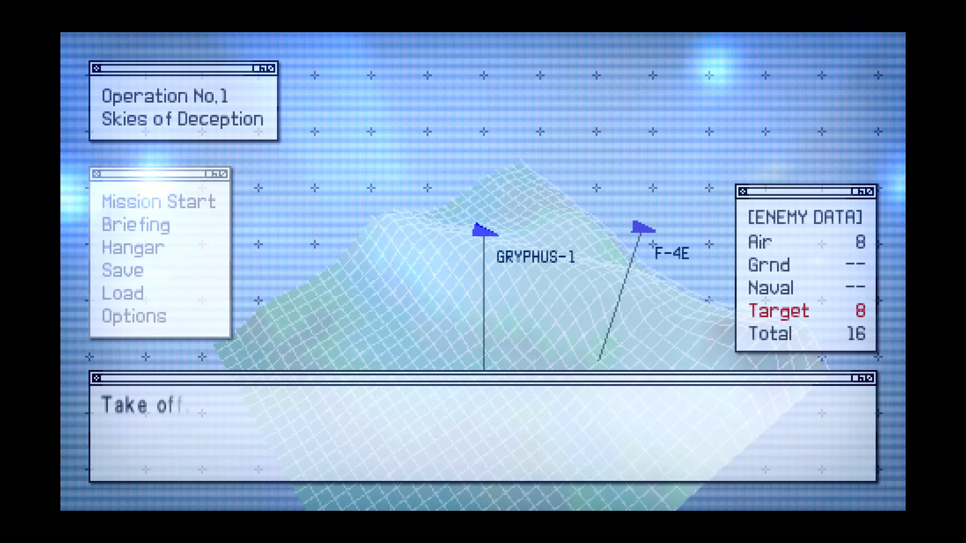
key("Return")
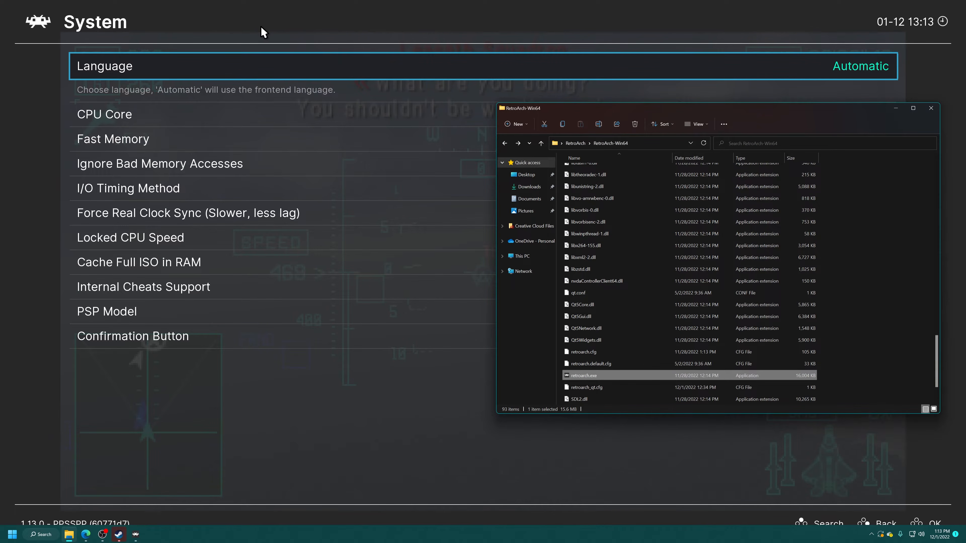
Step: Open the PPSSPP core's System options and examine the entries down to Internal Cheats Support
key("Down")
key("Down")
key("Down")
key("Down")
key("Down")
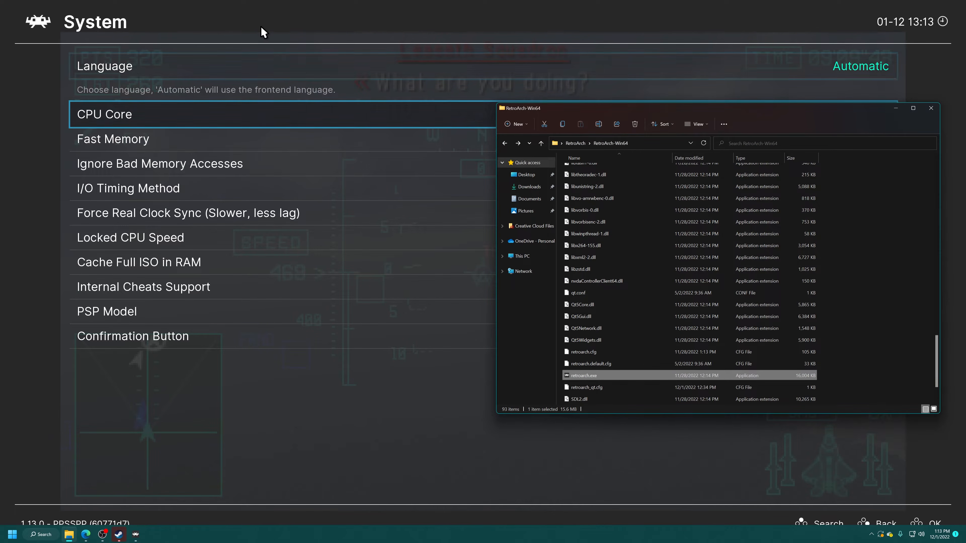
key("Down")
key("Down")
key("Down")
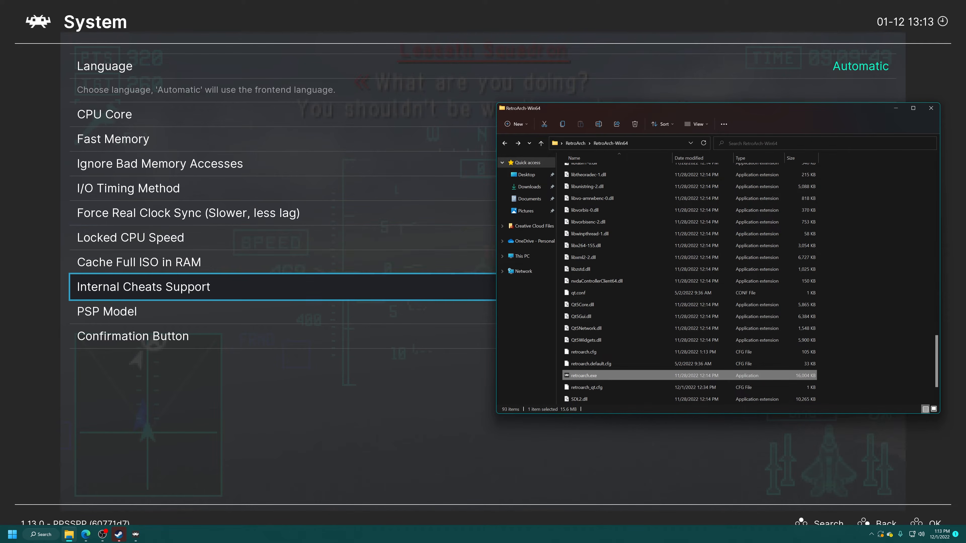
key("Up")
key("Down")
key("Up")
key("Up")
key("Up")
key("Up")
key("Up")
key("Up")
key("Up")
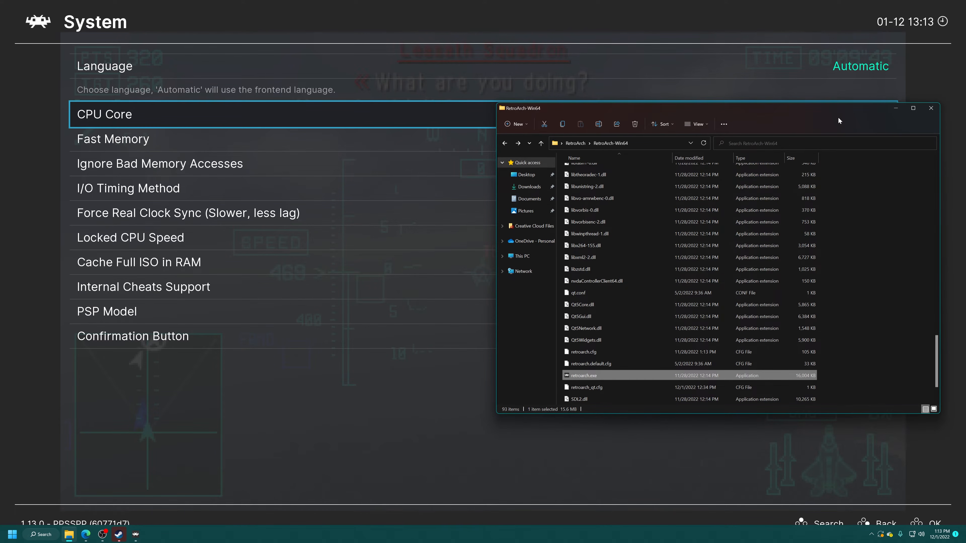
Step: Open the Cheats folder under saves\PSP in RetroArch-Win64 to check for ULUS10176.ini
left_click(928, 126)
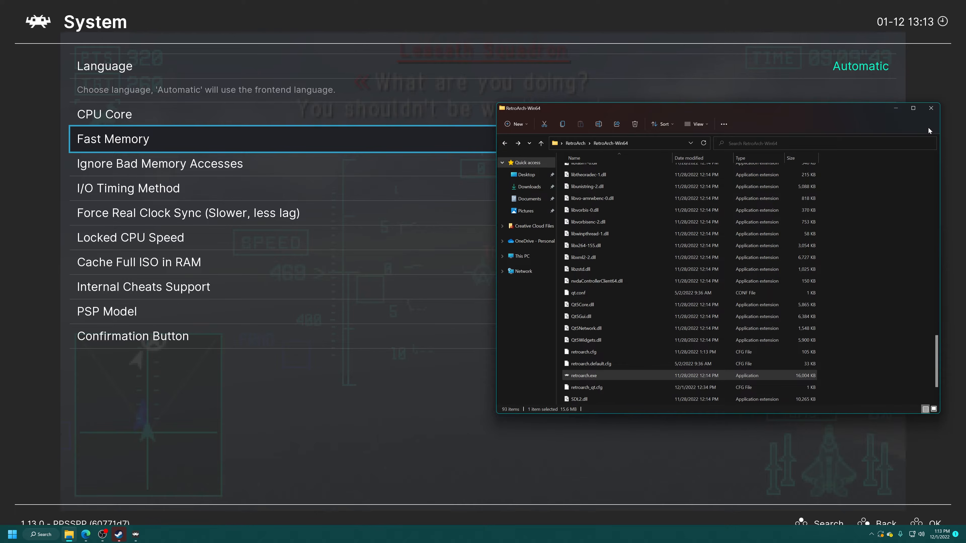
scroll(843, 300, "up", 6)
scroll(840, 304, "up", 8)
key("Up")
key("Up")
key("Up")
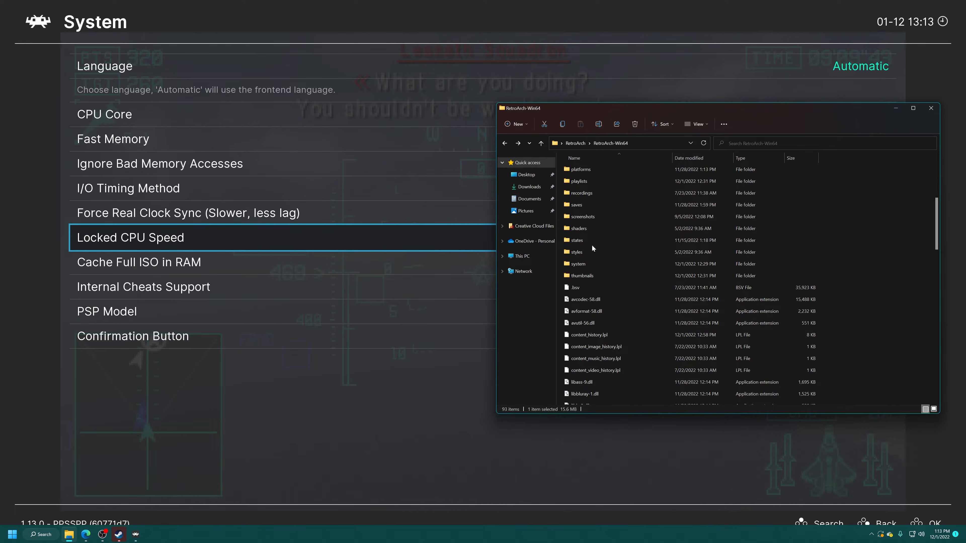
key("Down")
key("Up")
key("Up")
double_click(593, 206)
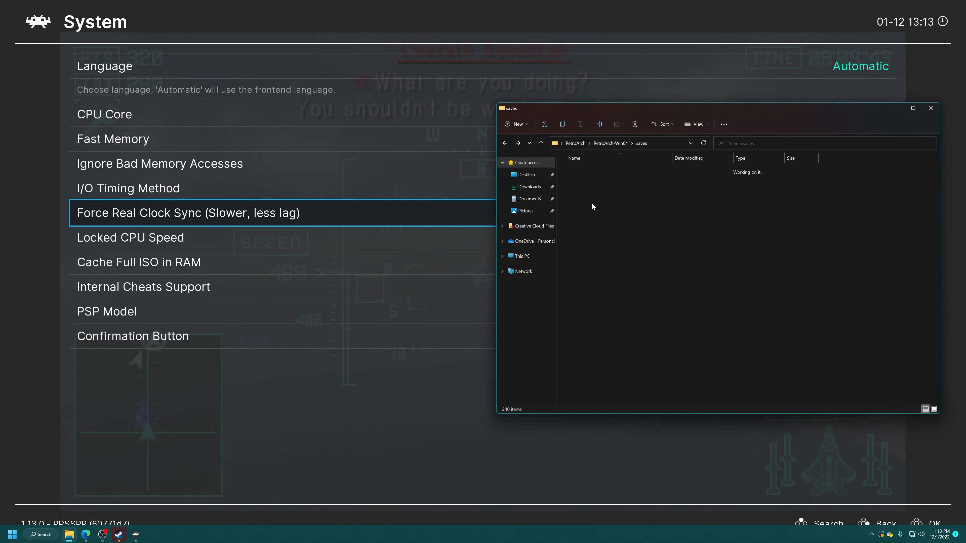
double_click(591, 217)
key("Up")
key("Up")
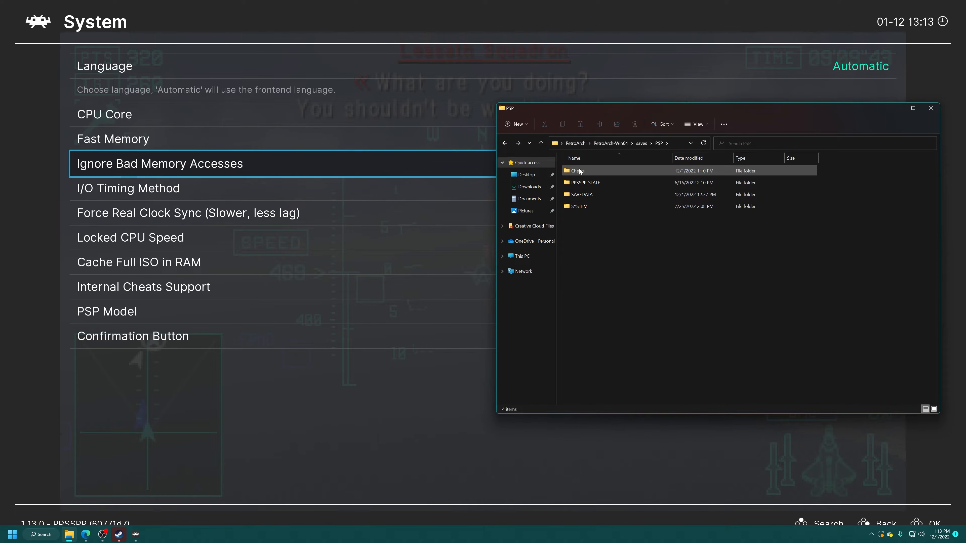
double_click(601, 171)
key("Down")
key("Up")
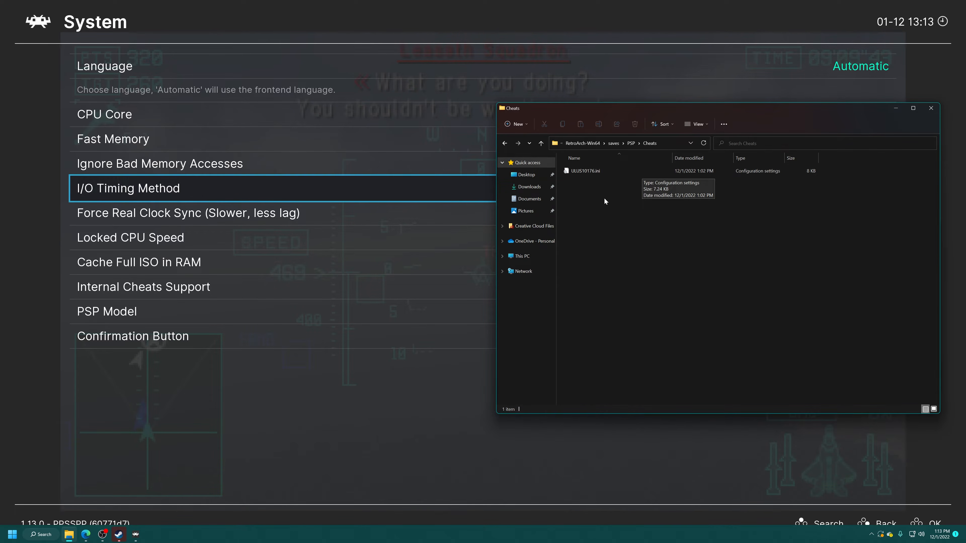
Step: Return to RetroArch's System options, compare the PSP Model choices and select PSP-2000/3000
left_click(310, 285)
key("Down")
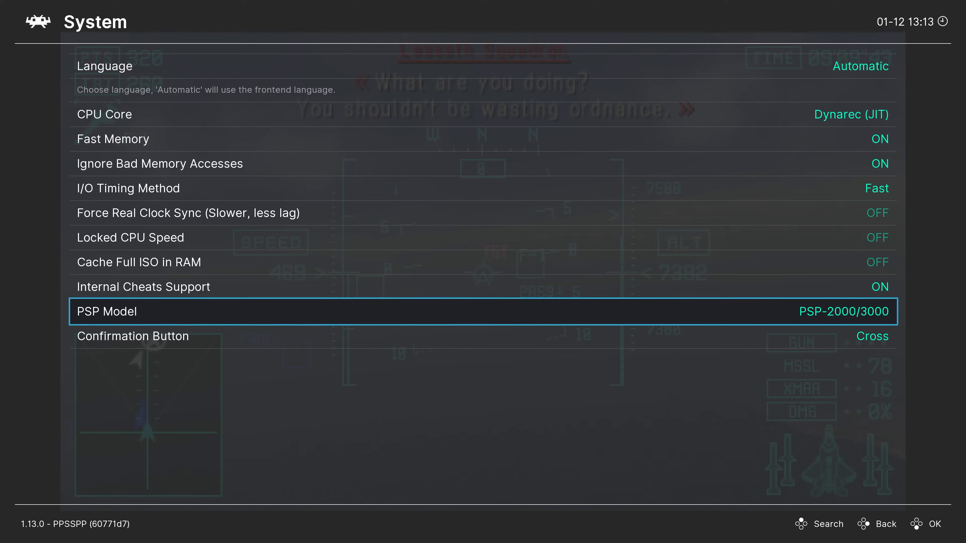
key("Return")
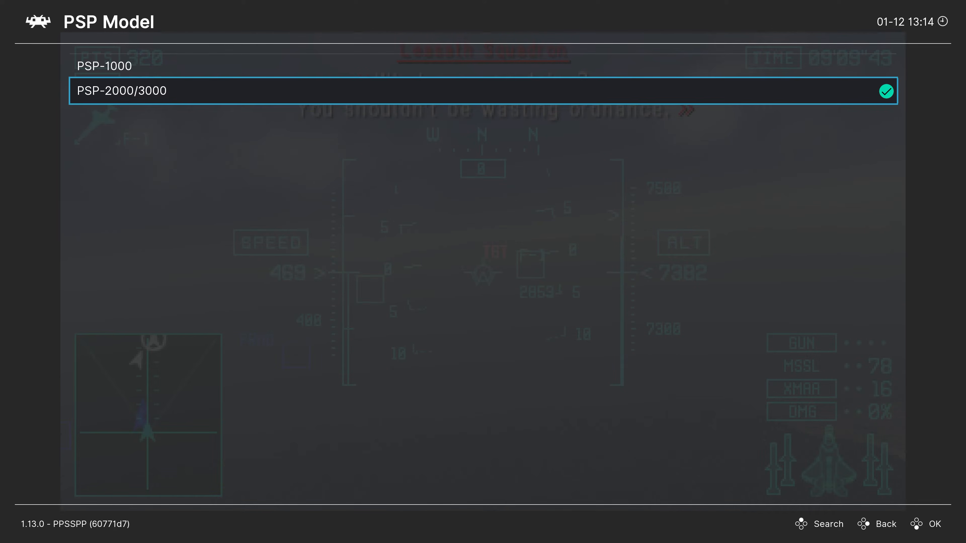
key("Up")
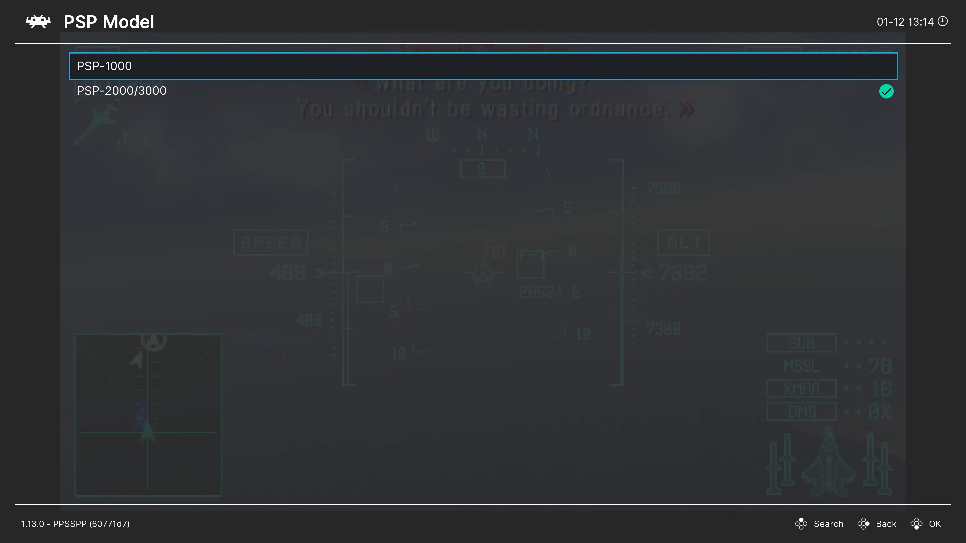
key("Down")
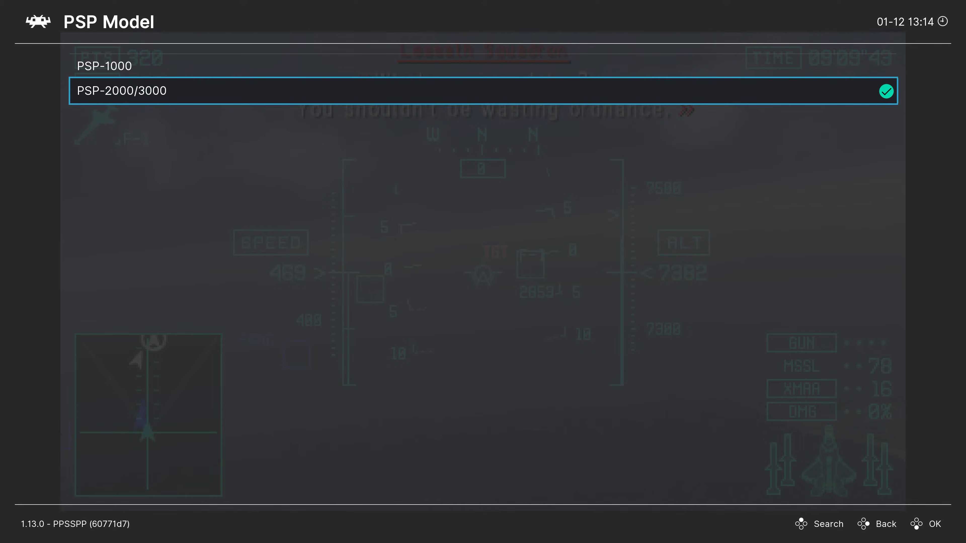
key("Return")
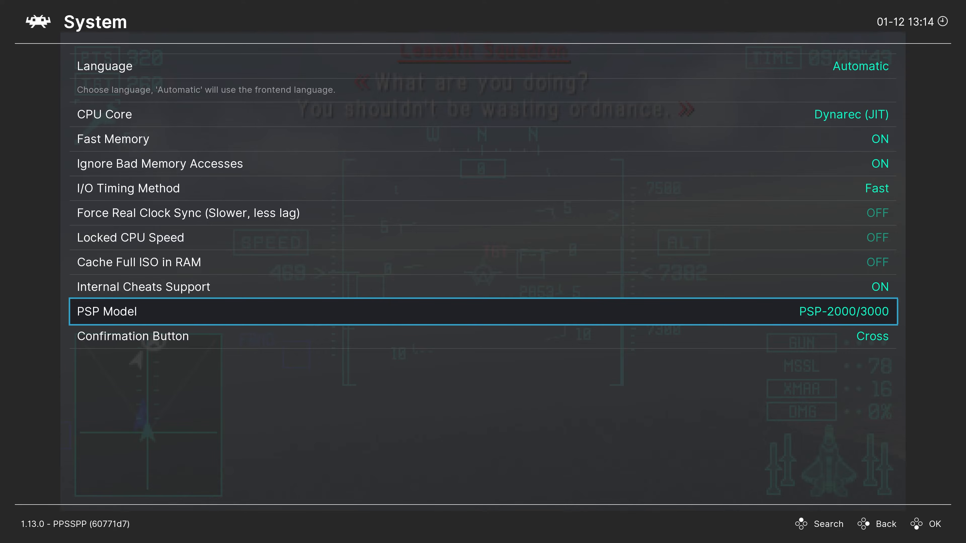
Step: Examine the Cross and Circle choices for Confirmation Button and go back to the Core Options list
key("Down")
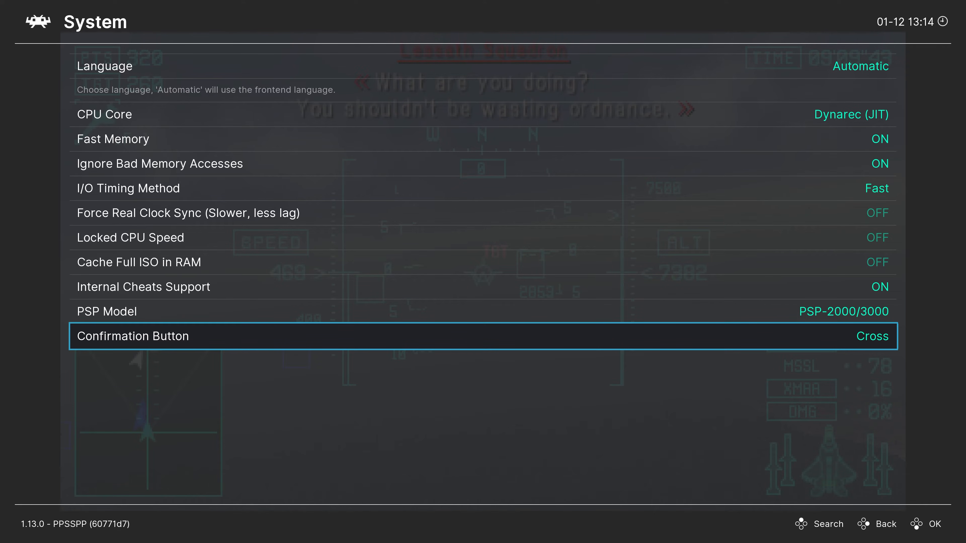
key("Return")
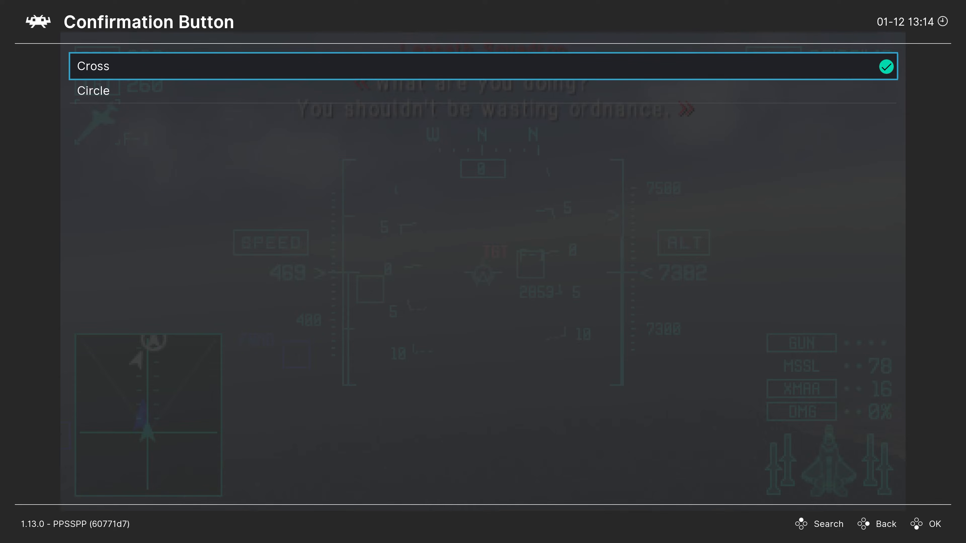
key("Down")
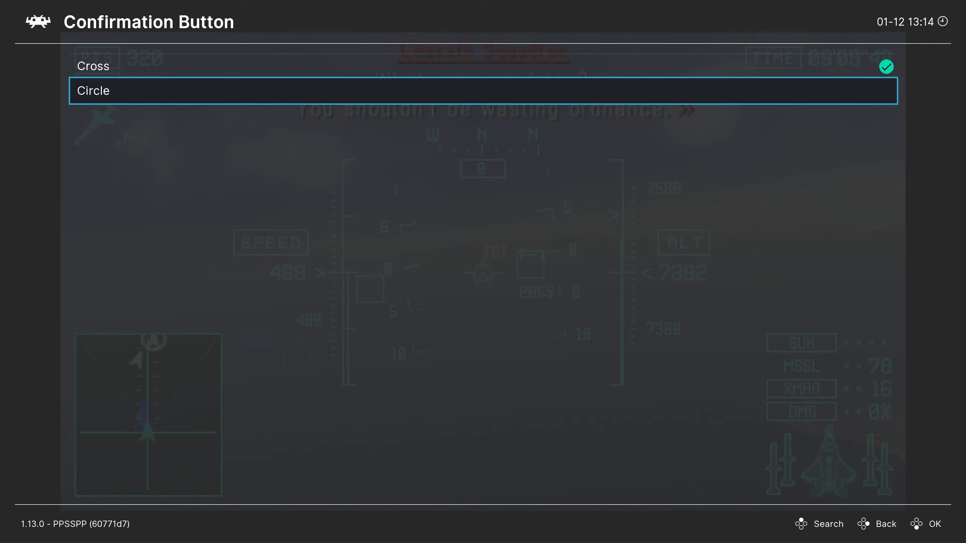
key("BackSpace")
key("BackSpace")
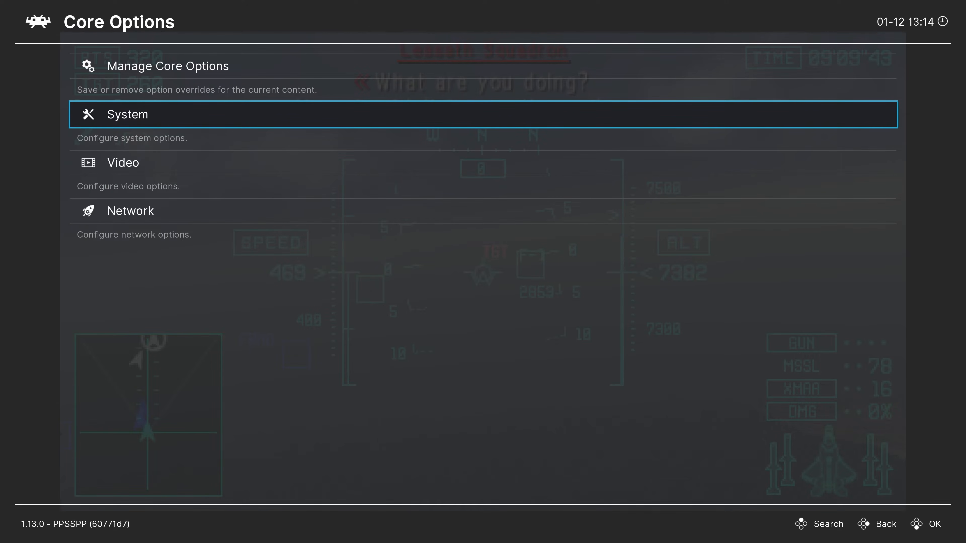
Step: Set Internal Resolution in the core's Video options to 3840x2176
key("Down")
key("Return")
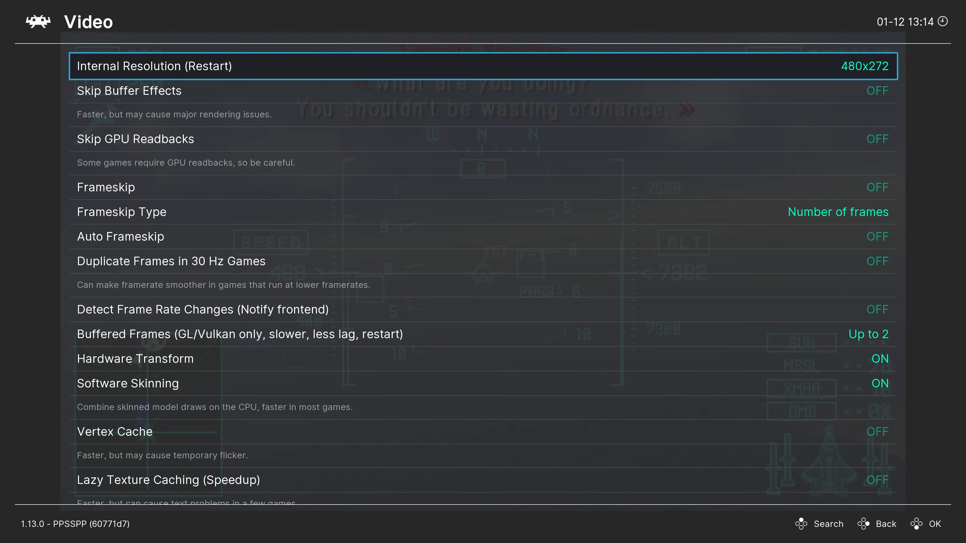
key("Return")
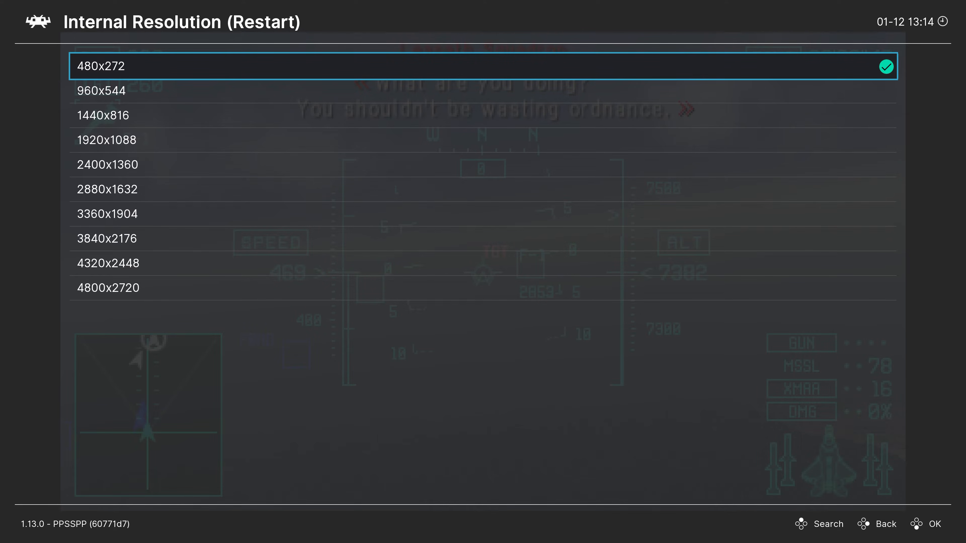
key("Down")
key("Down")
key("Down")
key("Down")
key("Down")
key("Down")
key("Down")
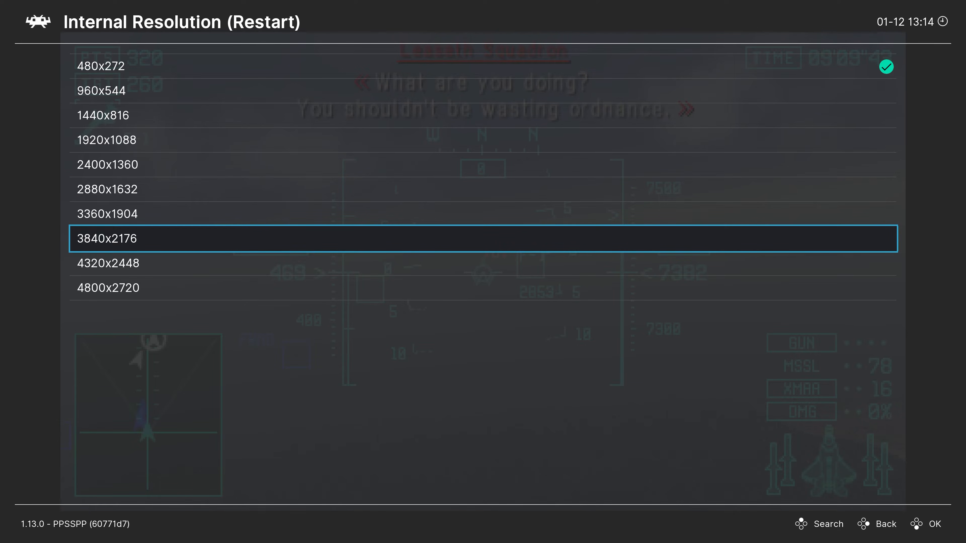
key("Return")
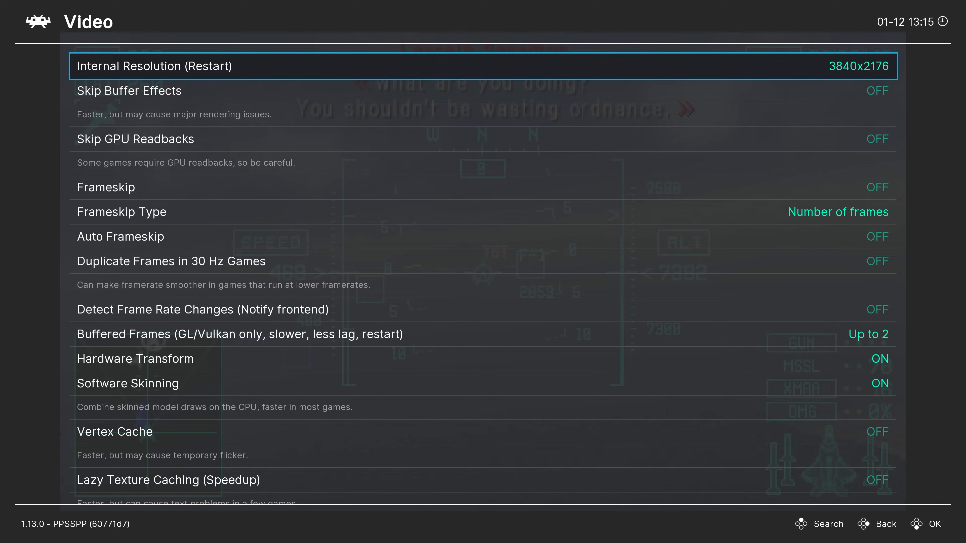
Step: Go back to the Quick Menu and close the running content
key("BackSpace")
key("BackSpace")
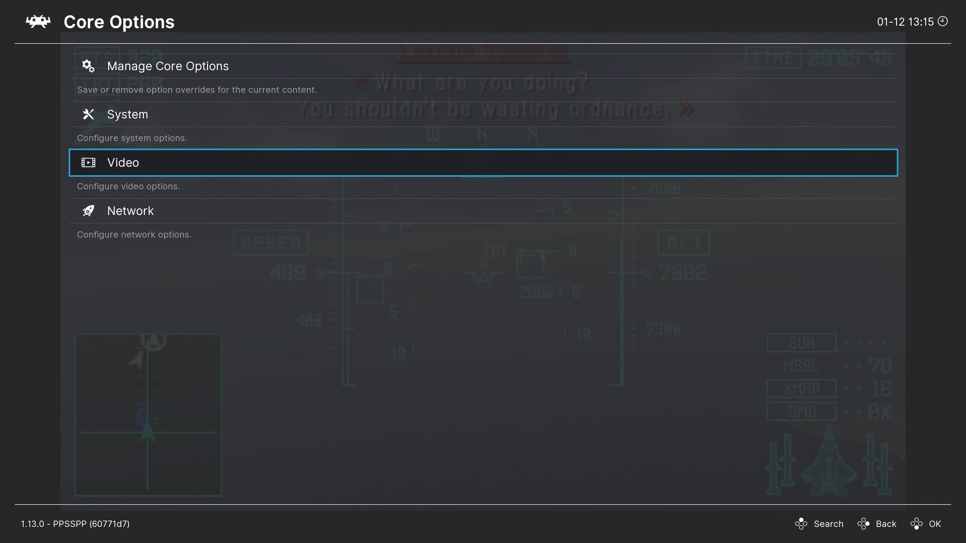
key("Up")
key("Up")
key("Up")
key("Up")
key("Up")
key("Up")
key("Up")
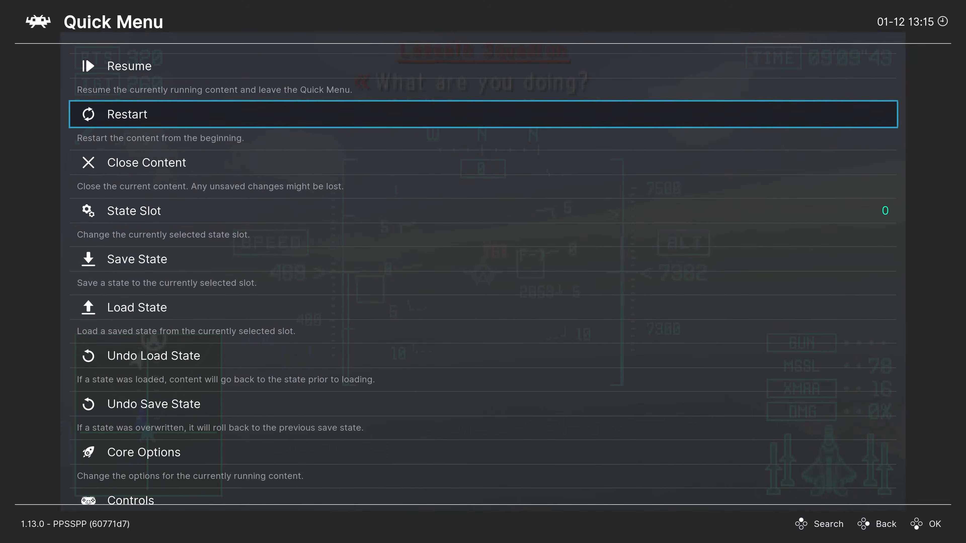
key("Down")
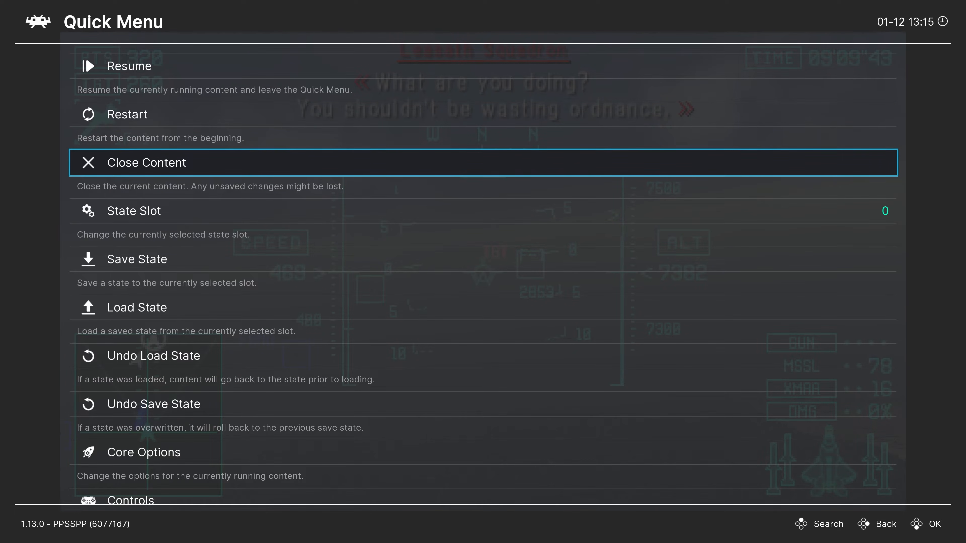
key("Return")
Step: Start the same PSP game again from its playlist so the new resolution takes effect
key("Left")
key("Down")
key("Down")
key("Down")
key("Right")
key("Return")
key("Return")
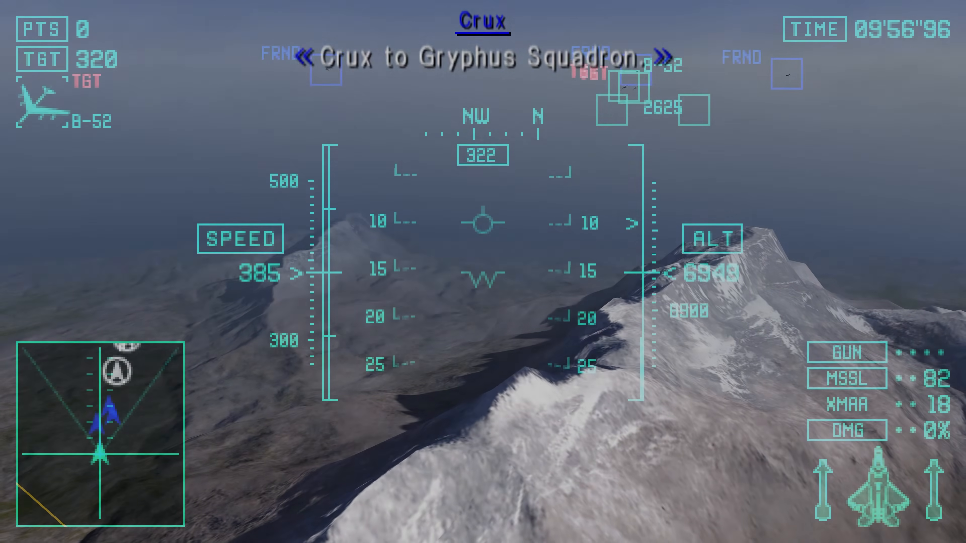
Step: Fly the aircraft over the snowy mountains in the mission to check the rendering at the new resolution
key("Up")
key("w")
key("Left")
key("Down")
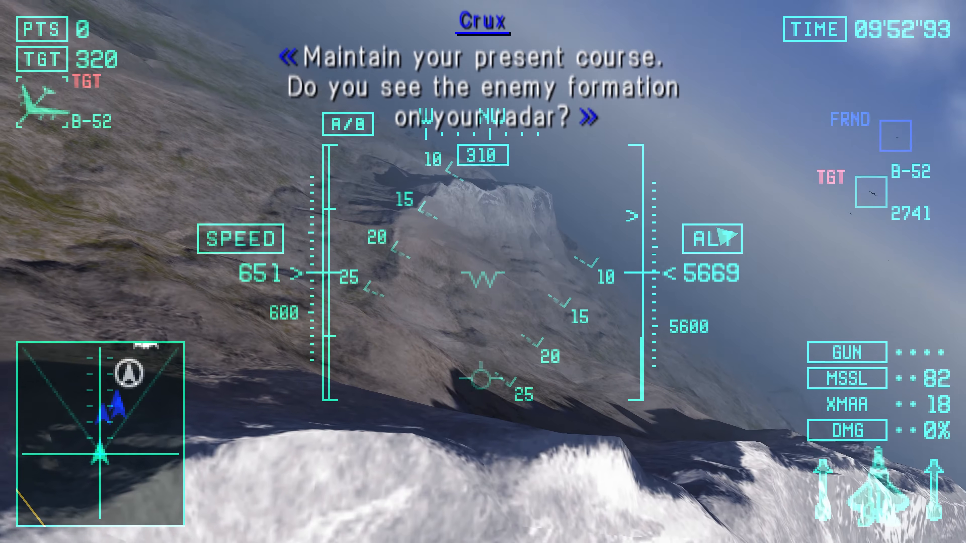
key("Right")
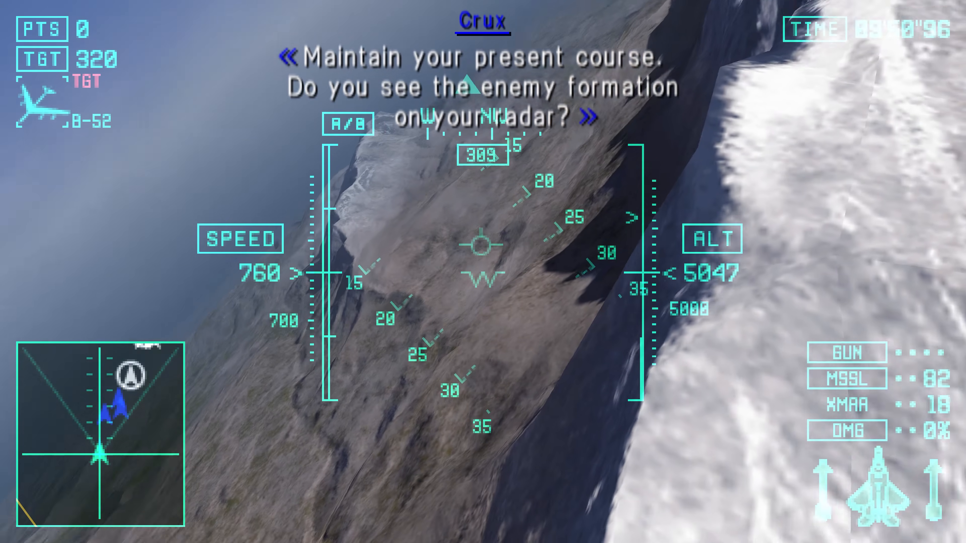
Step: Steer the aircraft past the rocky ridge and level it out to inspect the terrain detail further
key("Right")
key("Down")
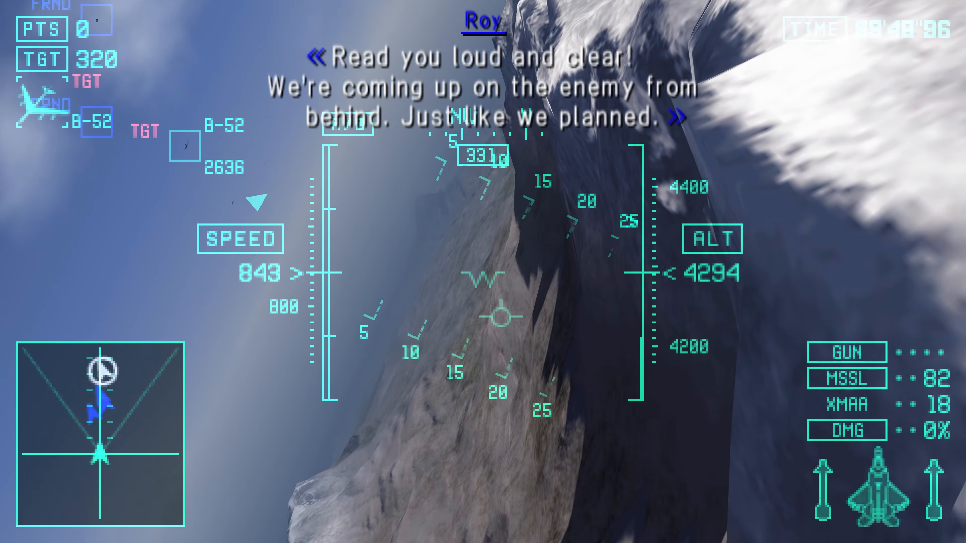
key("Left")
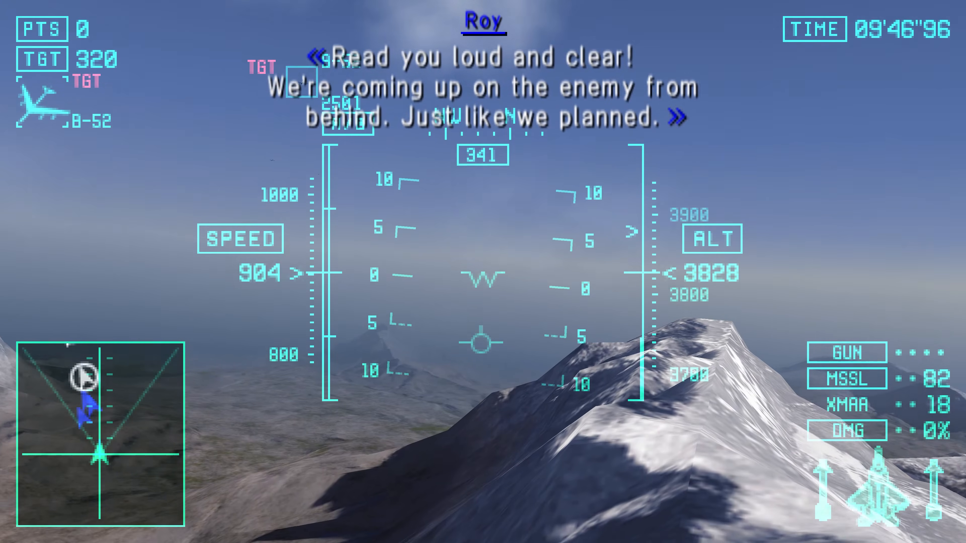
key("Left")
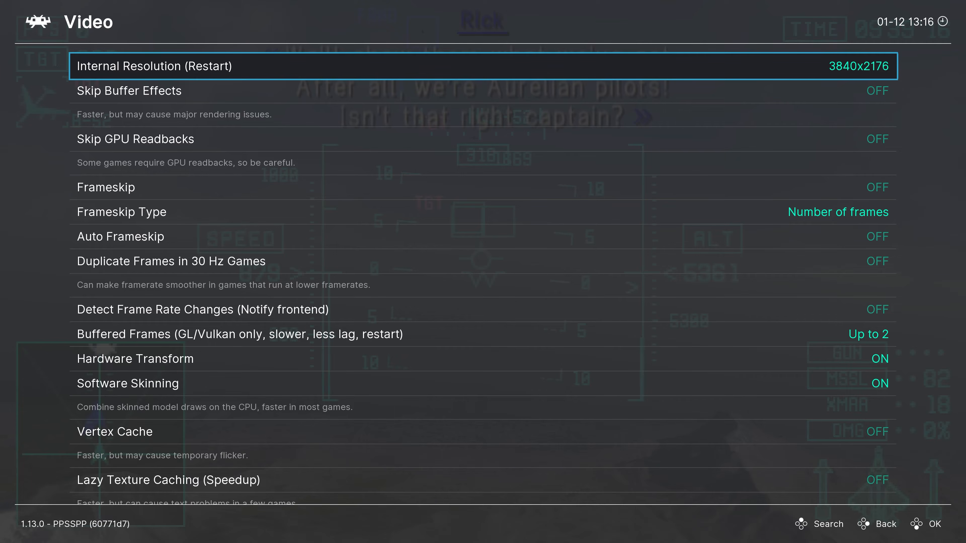
Step: Toggle Skip Buffer Effects in the core's Video options on and back off
key("Down")
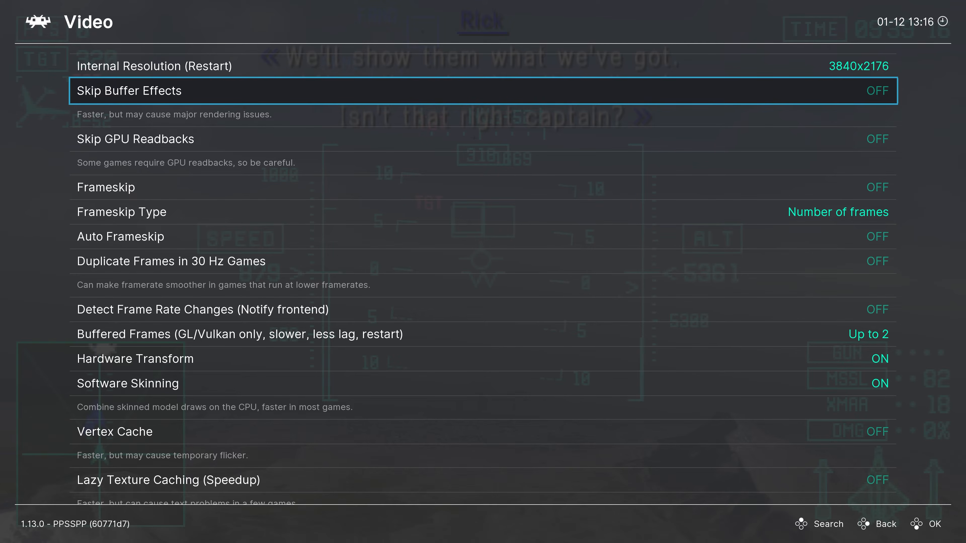
key("Return")
key("Return")
Step: Turn on Duplicate Frames in 30 Hz Games, leaving the GPU readback and frameskip options off
key("Down")
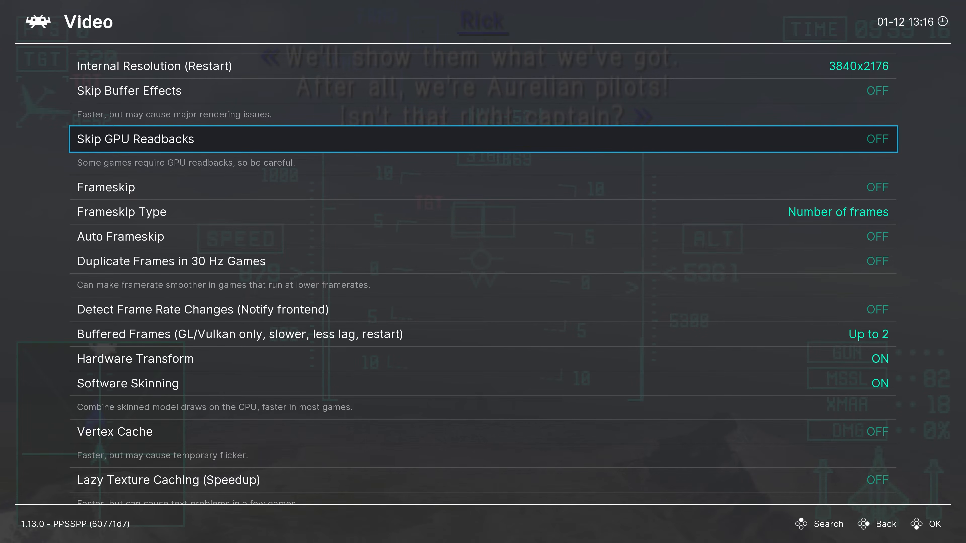
key("Down")
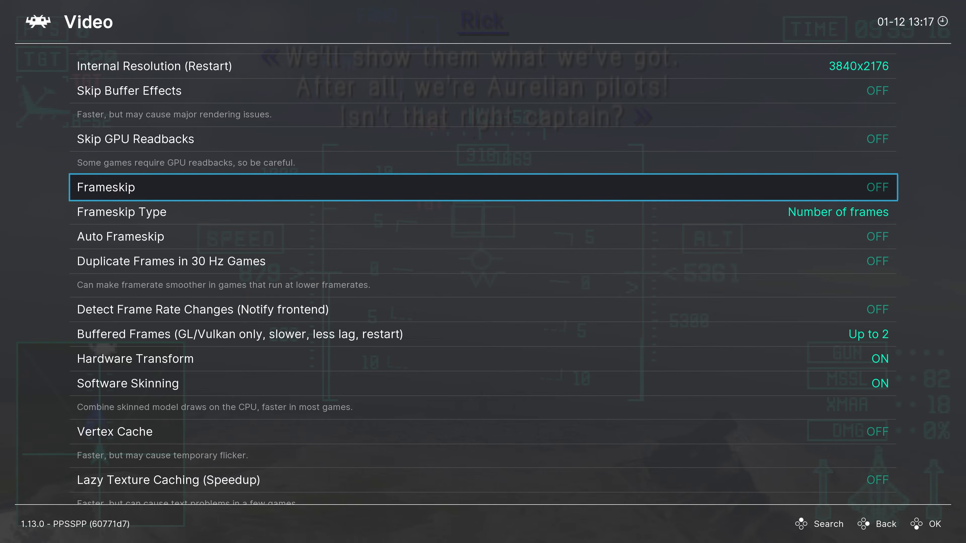
key("Down")
key("Down")
key("Down")
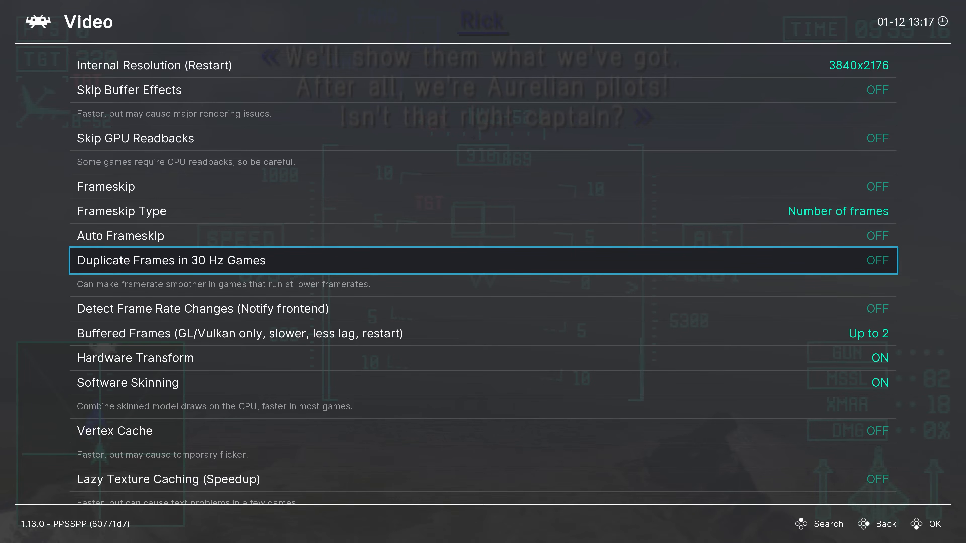
key("Return")
key("Return")
key("Return")
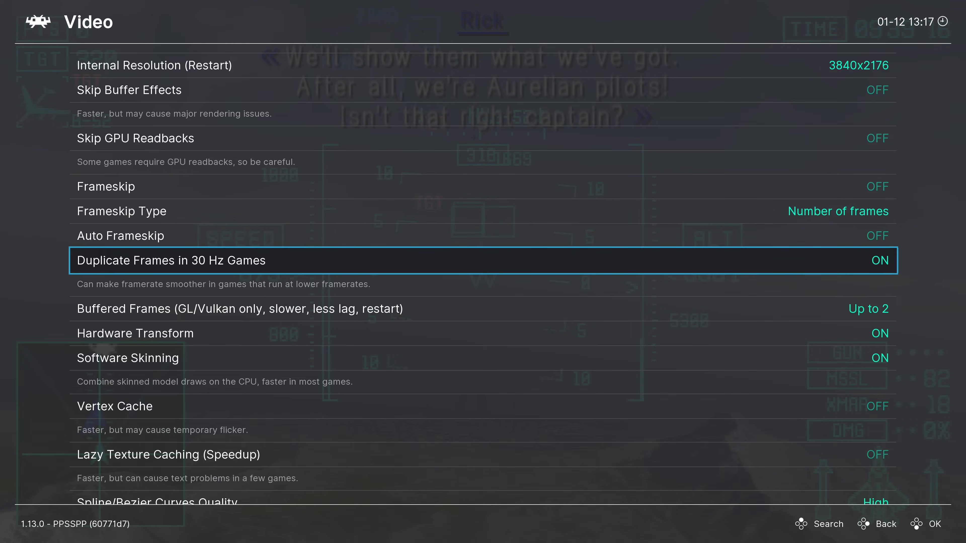
key("Return")
key("Return")
Step: Review the Buffered Frames choices and keep Up to 2
key("Down")
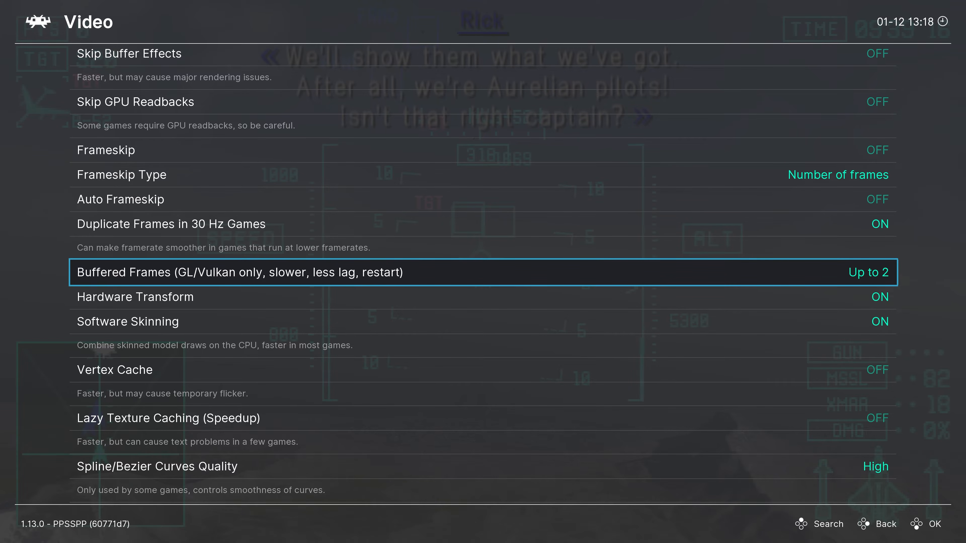
key("Return")
key("Up")
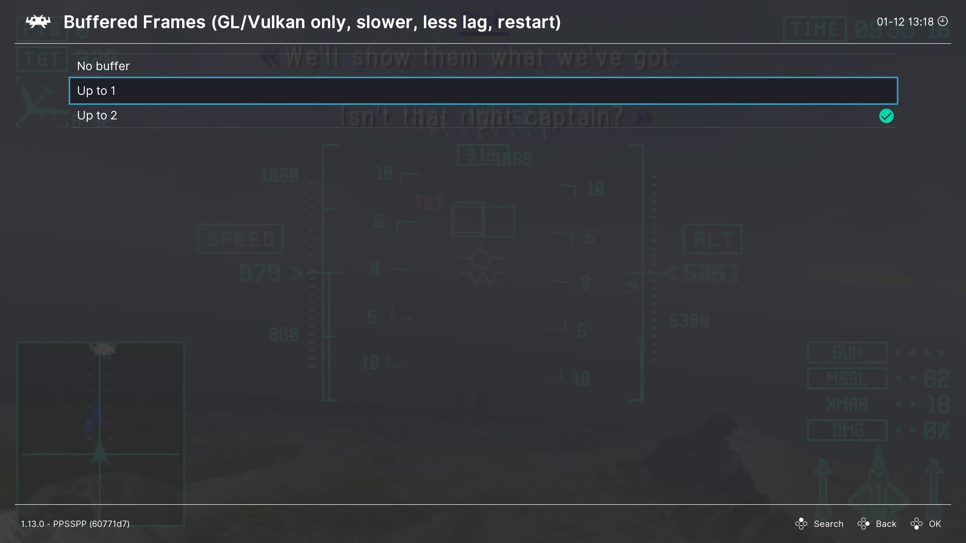
key("Up")
key("Down")
key("Down")
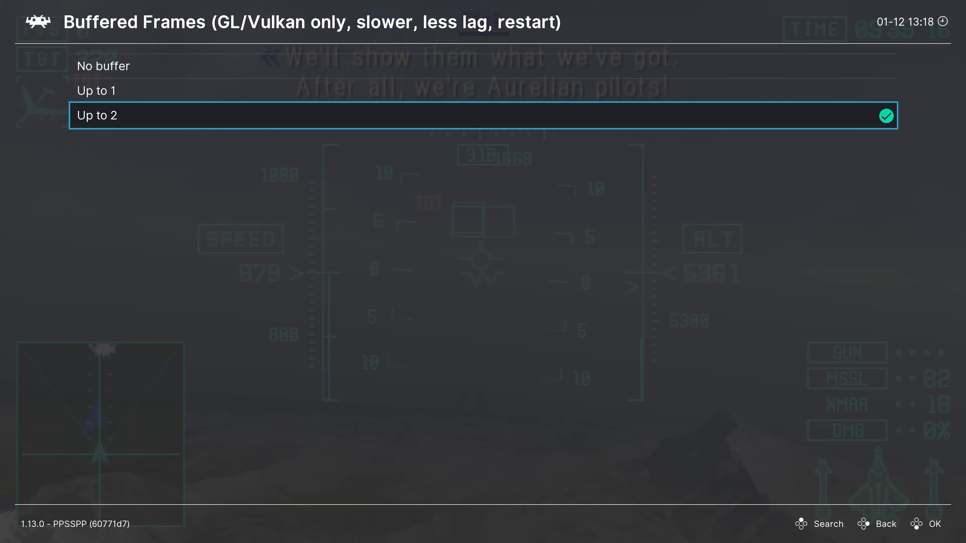
key("Return")
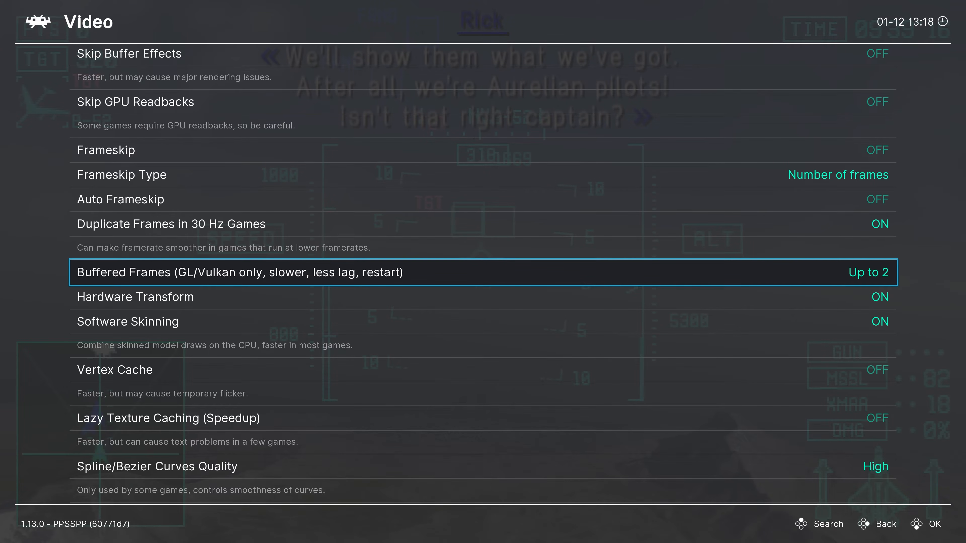
Step: Examine the hardware transform, skinning and caching options, and view the Spline/Bezier Curves Quality choices without changing them
key("Down")
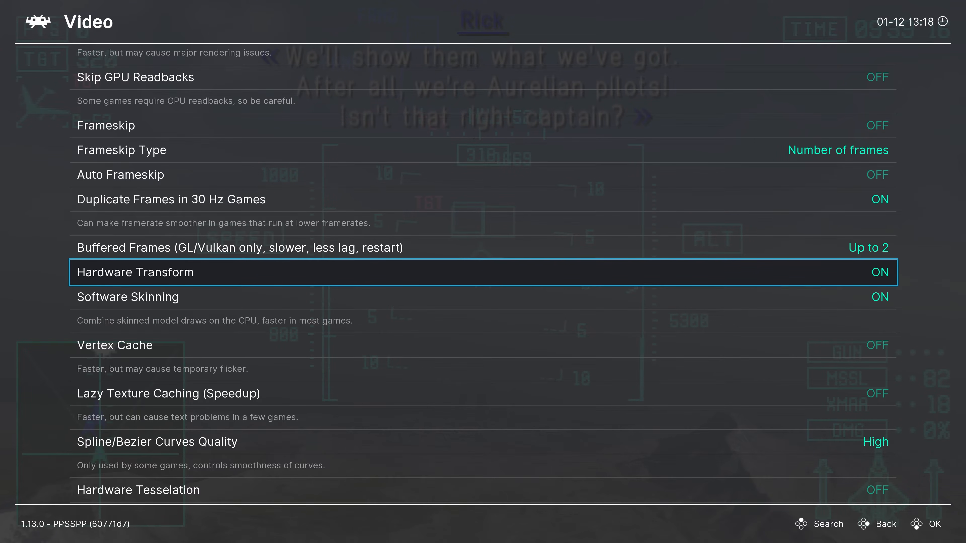
key("Down")
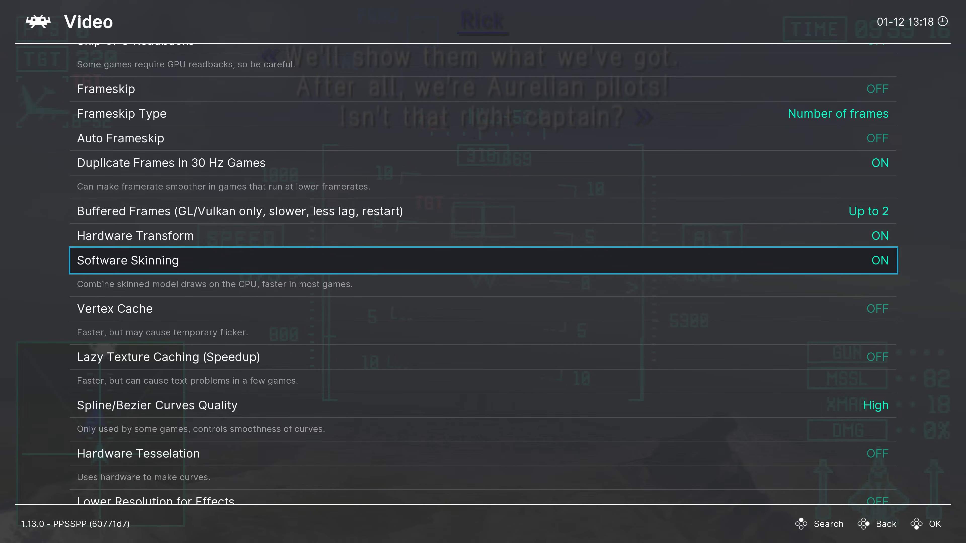
key("Down")
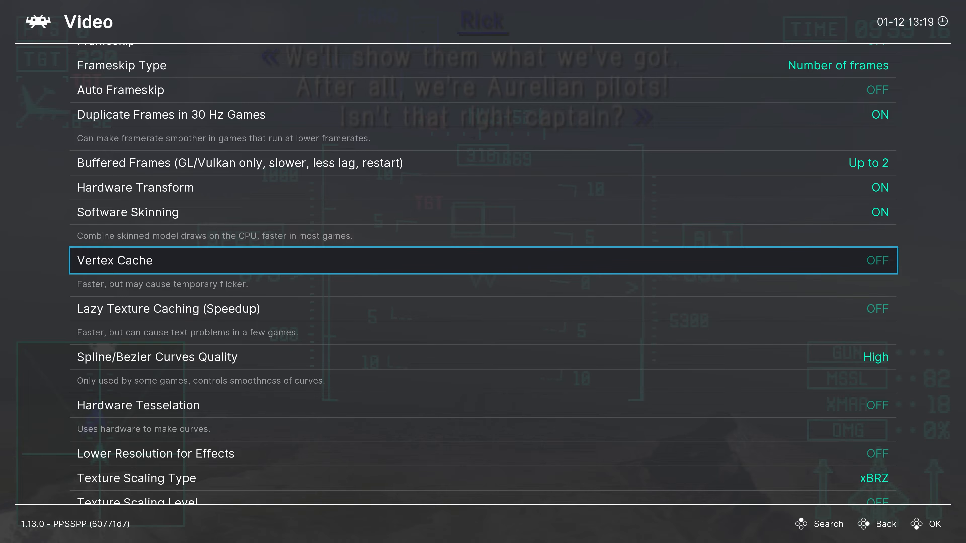
key("Down")
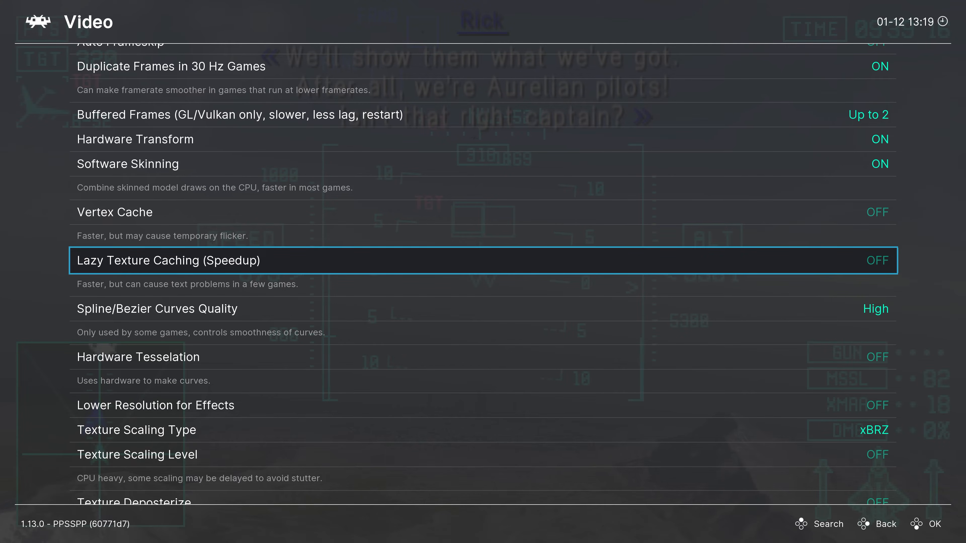
key("Down")
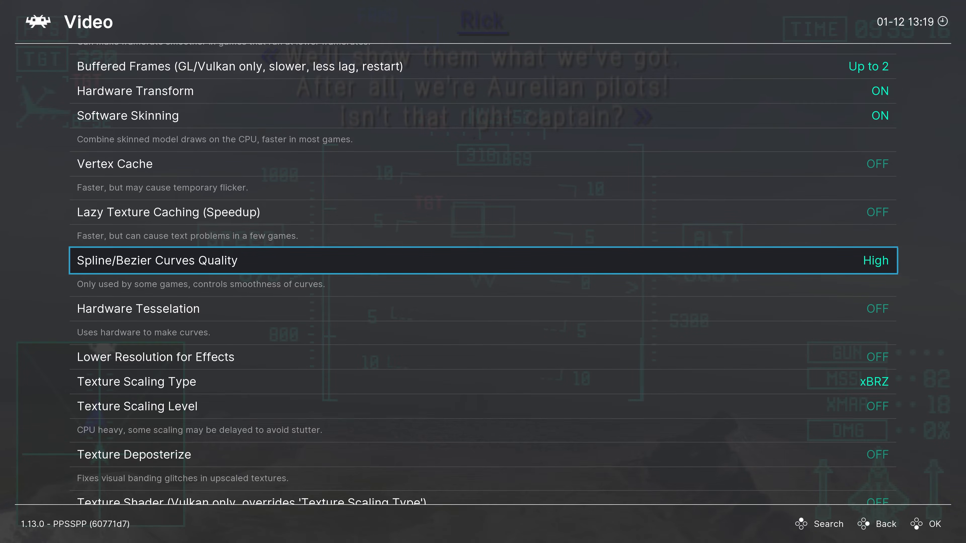
key("Return")
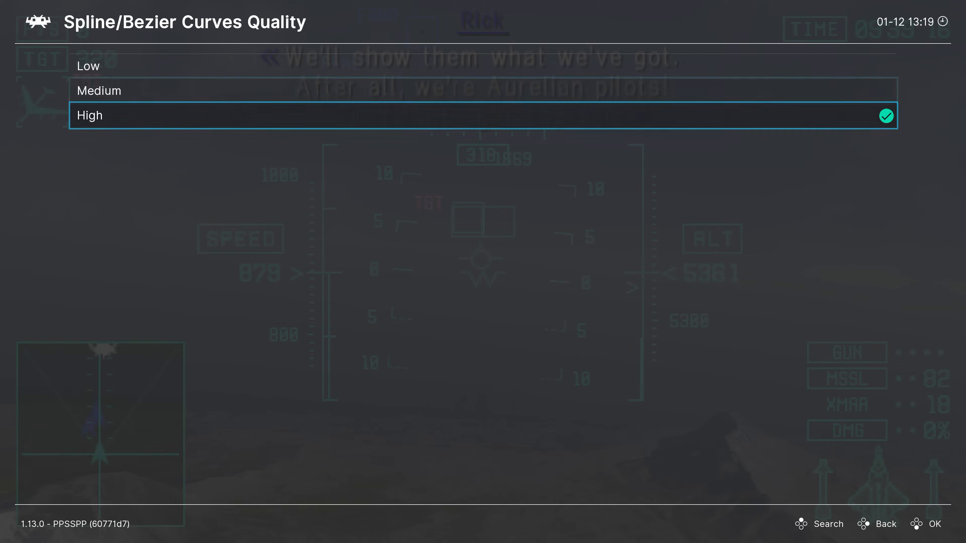
key("Up")
key("Up")
key("Down")
key("Down")
key("Escape")
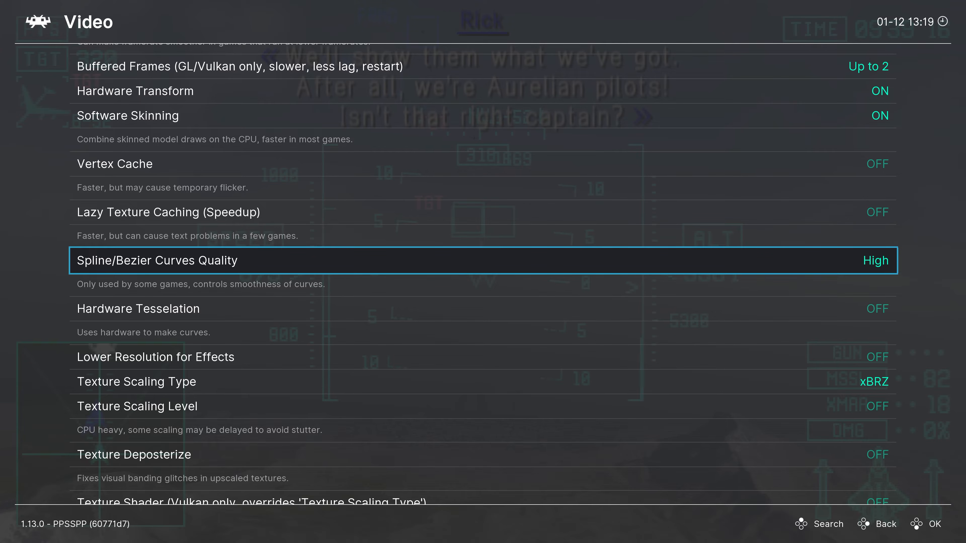
Step: Turn on Hardware Tesselation in the Video options
key("Down")
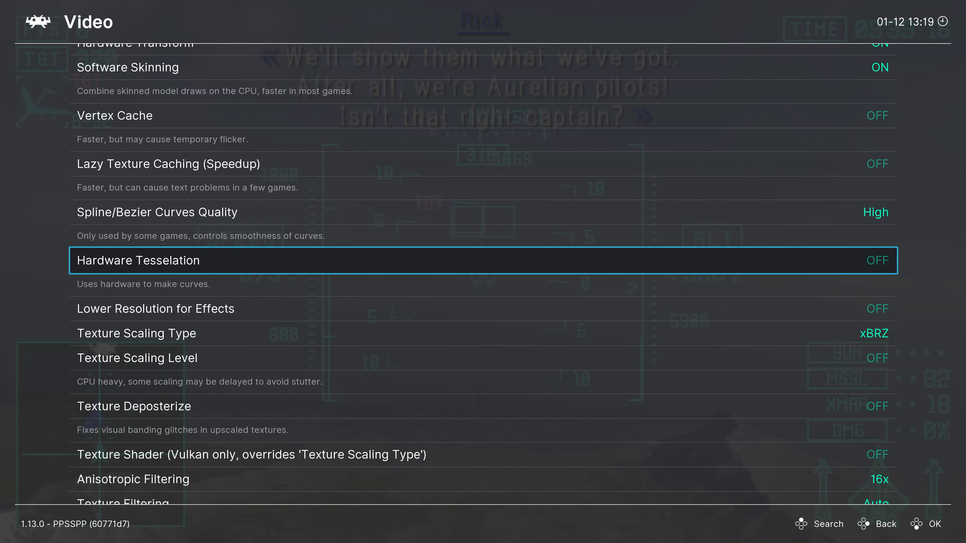
key("Return")
Step: View the Lower Resolution for Effects choices, from Safe to Aggressive, and leave the option off
key("Down")
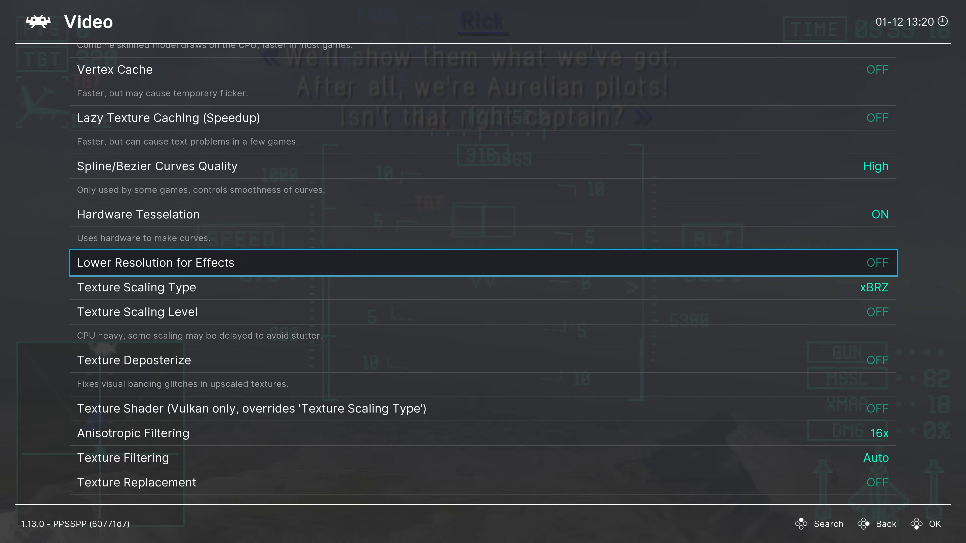
key("Return")
key("Down")
key("Down")
key("Down")
key("Down")
key("Down")
key("Down")
key("Down")
key("Up")
key("Up")
key("Down")
key("Down")
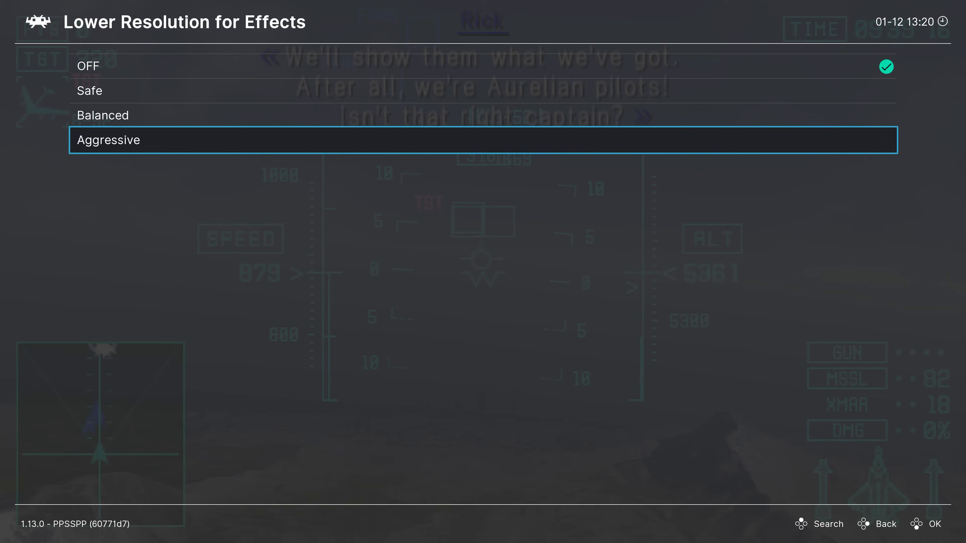
key("Up")
key("Up")
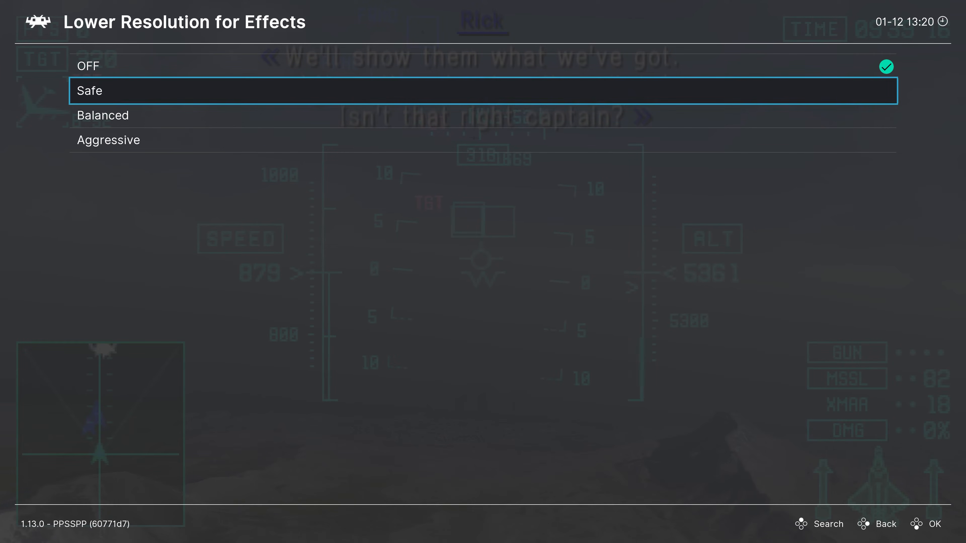
key("Escape")
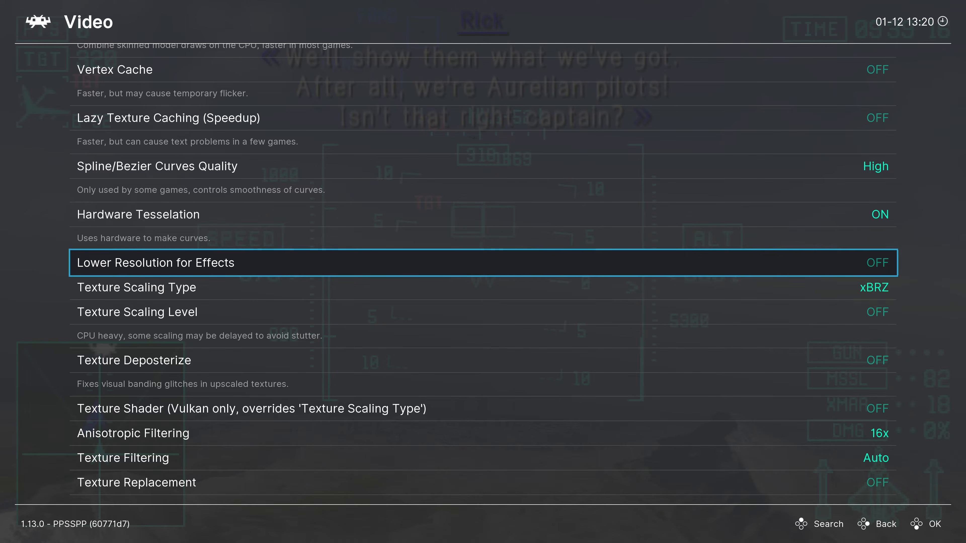
Step: Set Texture Scaling Type to Hybrid + Bicubic
key("Down")
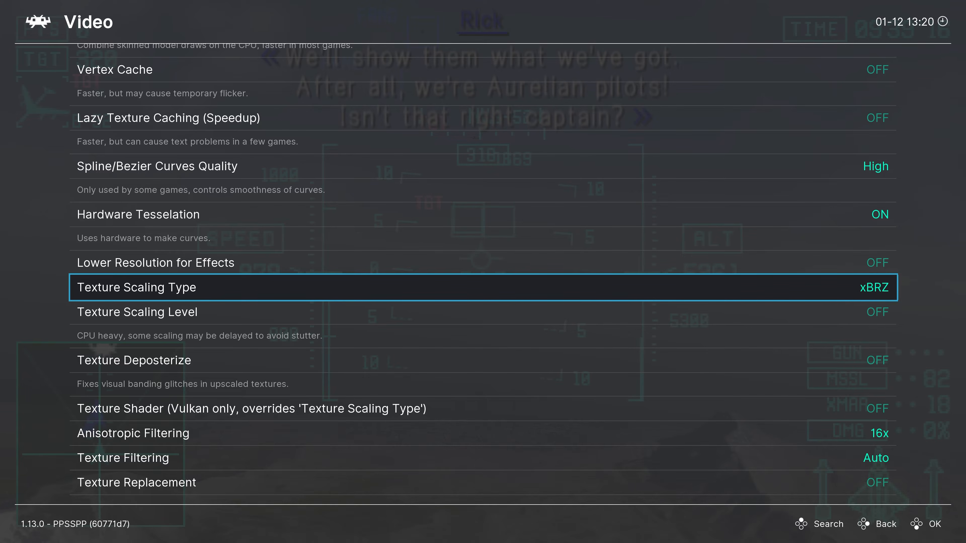
key("Return")
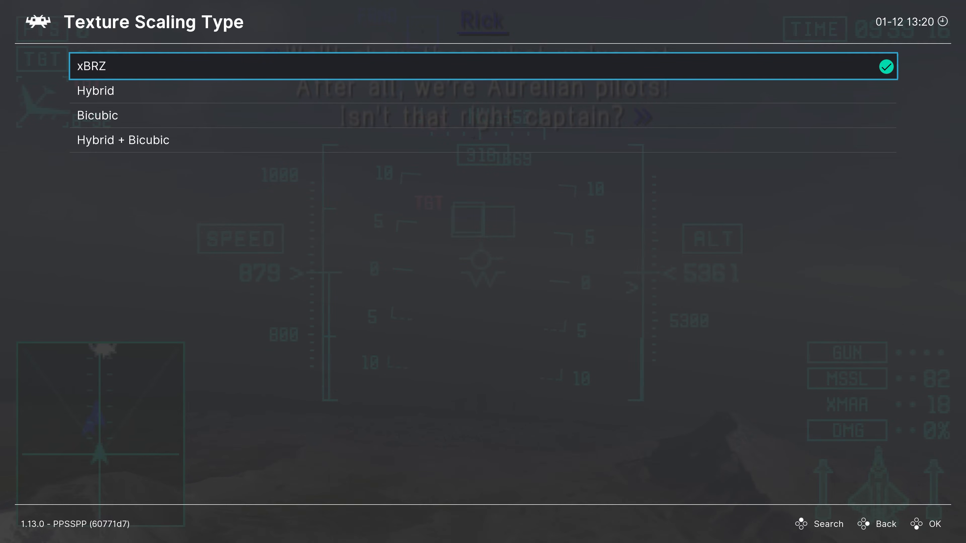
key("Down")
key("Down")
key("Down")
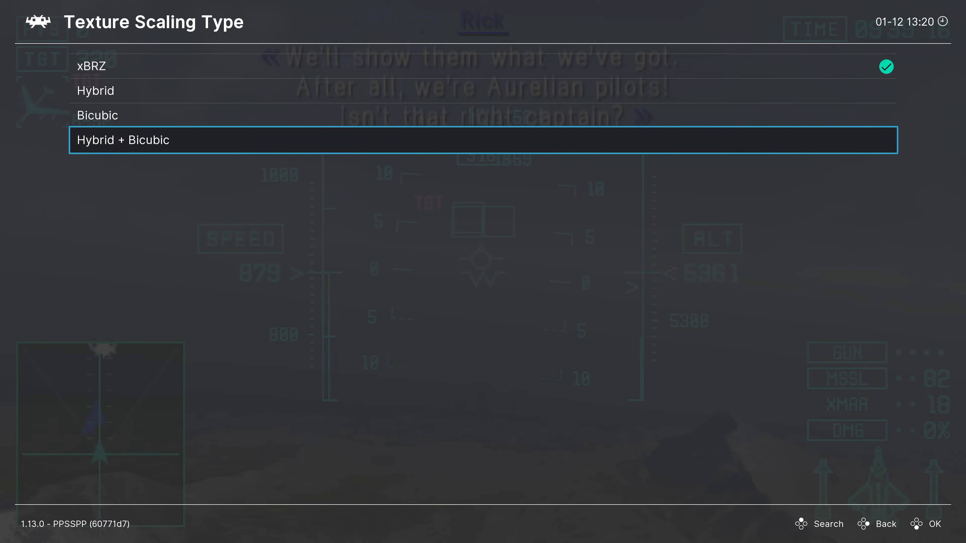
key("Return")
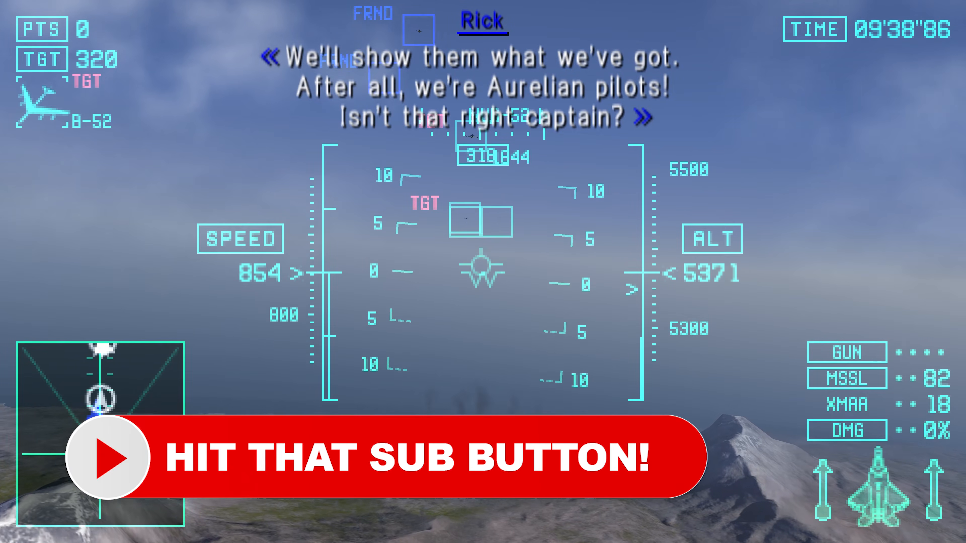
Step: Resume the game briefly, and change Texture Scaling Type from the combined mode to Bicubic
key("F1")
key("Return")
key("Up")
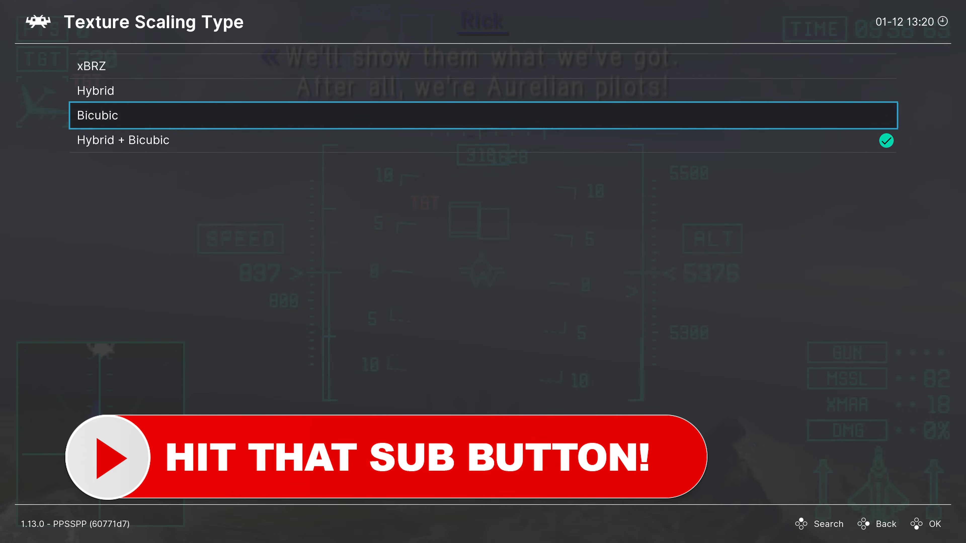
key("Return")
key("Down")
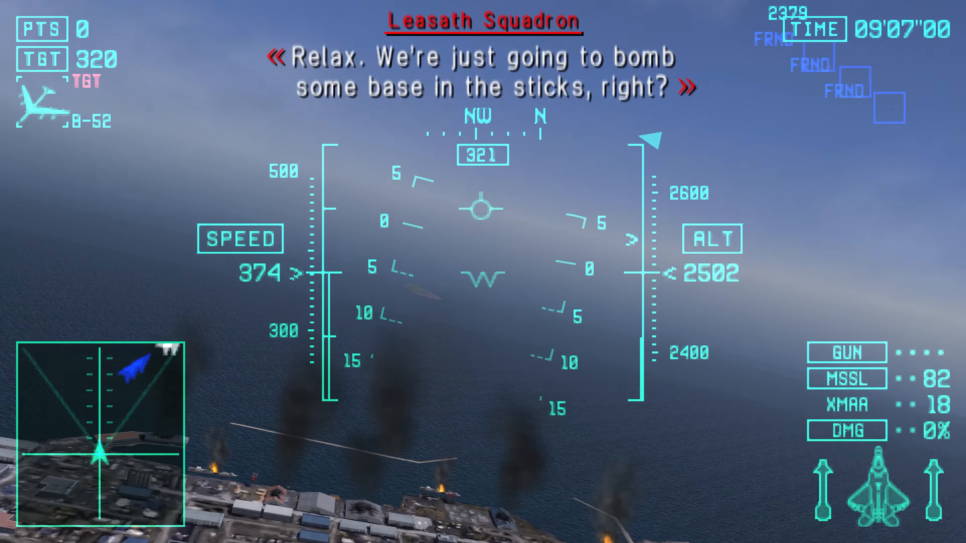
Step: Set Texture Scaling Type to Hybrid and resume the game to check the textures
key("F1")
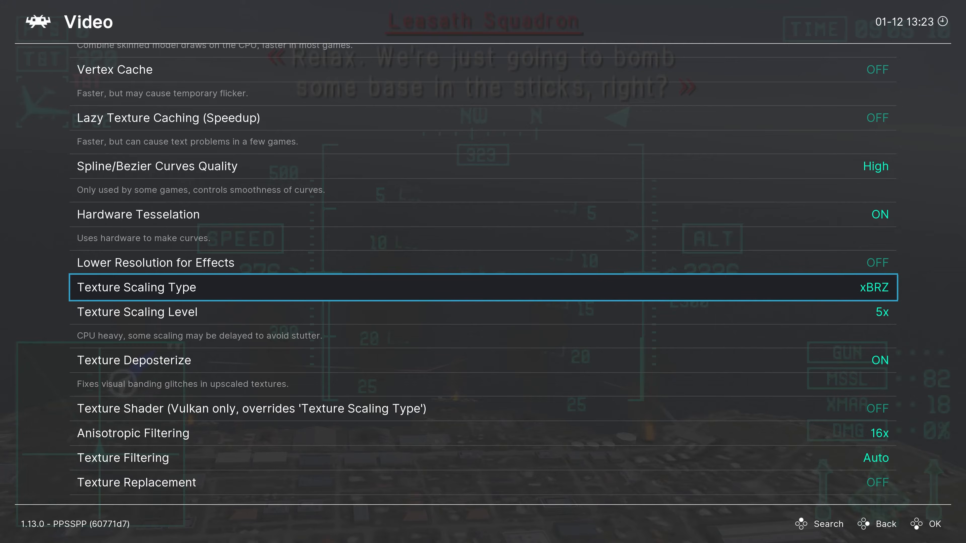
key("Return")
key("Down")
key("Return")
key("F1")
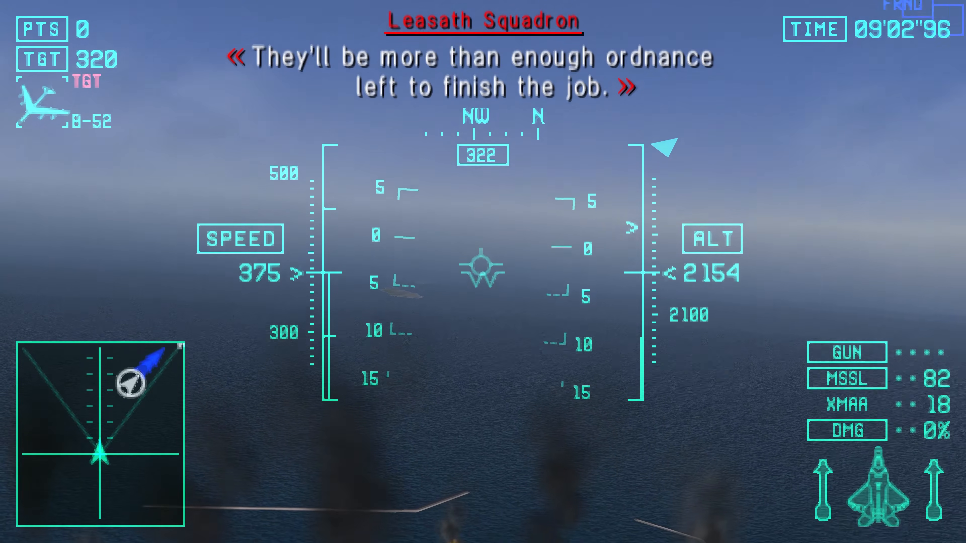
Step: Set Texture Scaling Type to Bicubic, check the texture rendering in the running game, and return to the Video options
key("F1")
key("Return")
key("Down")
key("Return")
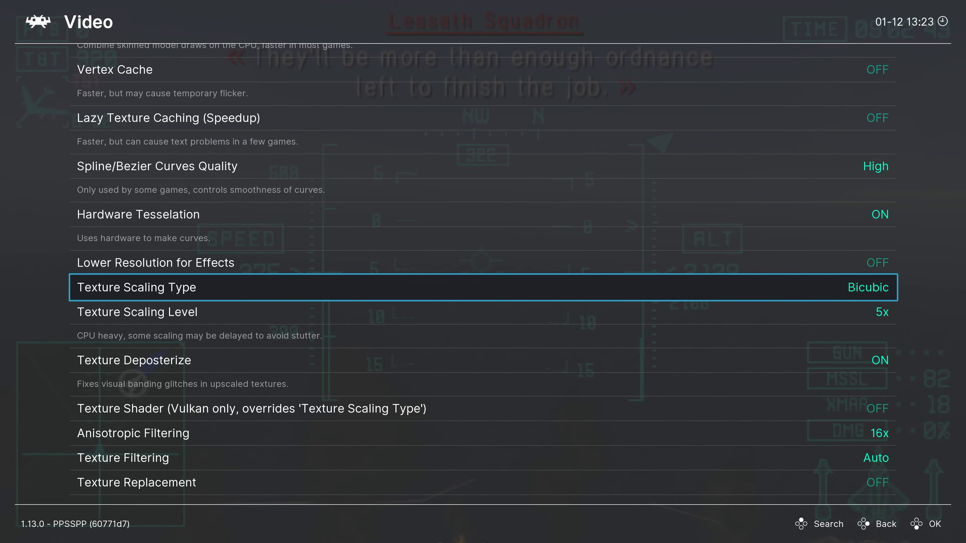
key("F1")
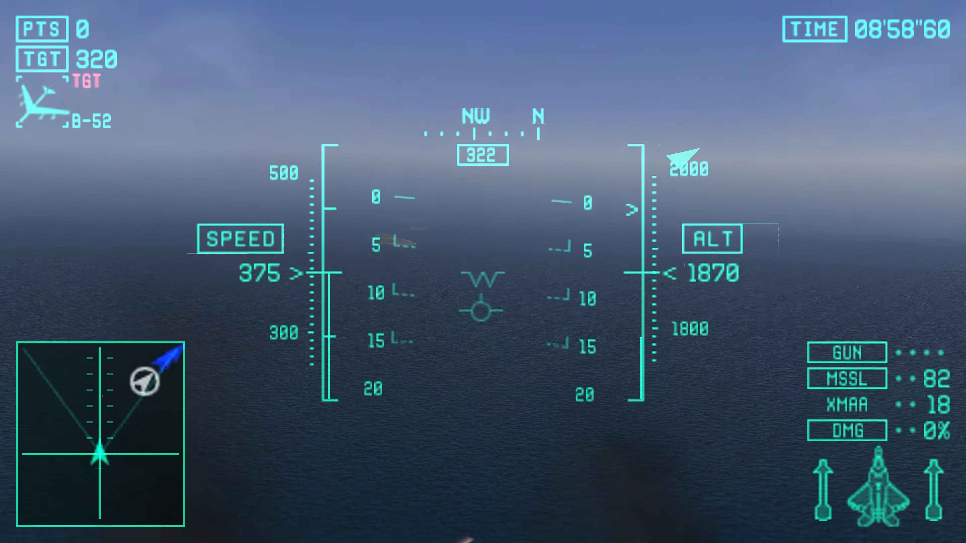
key("F1")
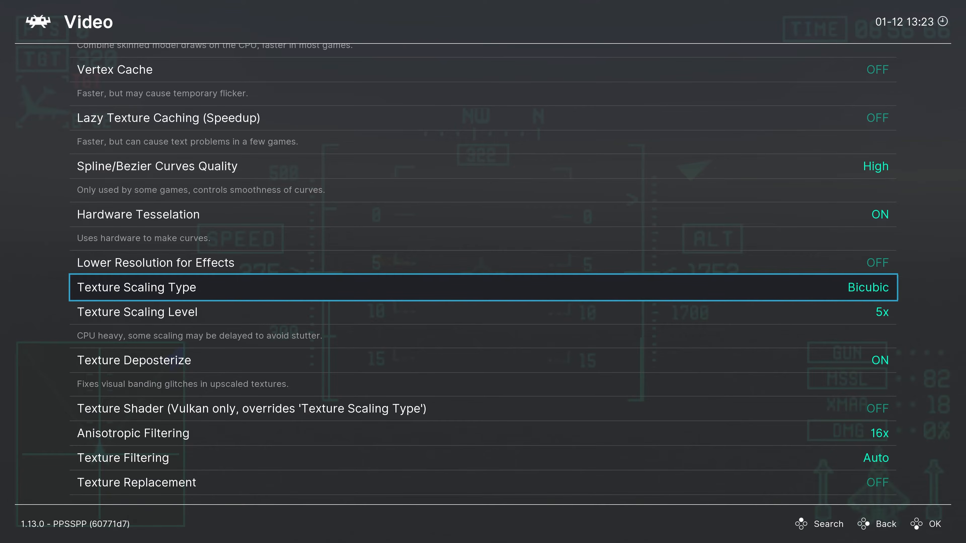
Step: Set Texture Scaling Type to Hybrid + Bicubic, check the textures in the running game, and return to the Video options
key("Return")
key("Down")
key("Return")
key("F1")
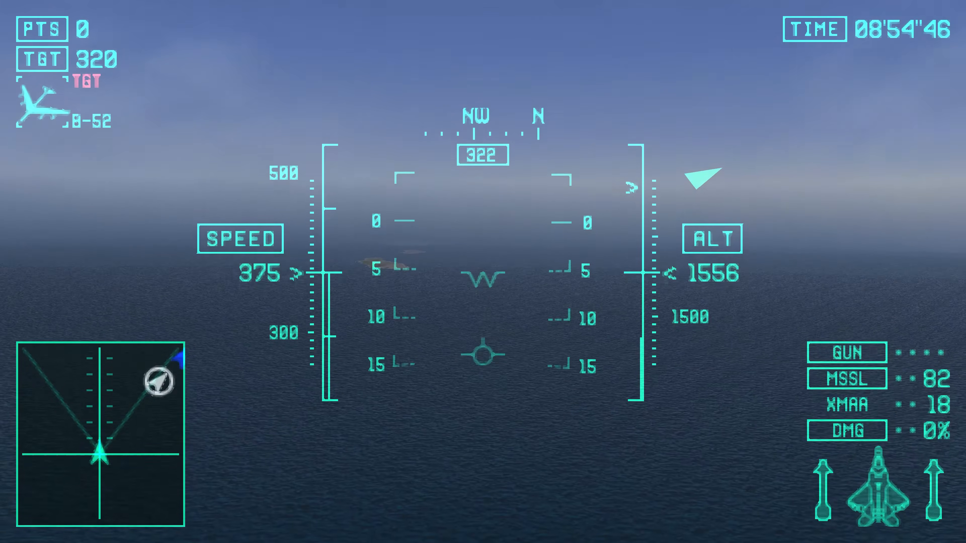
key("F1")
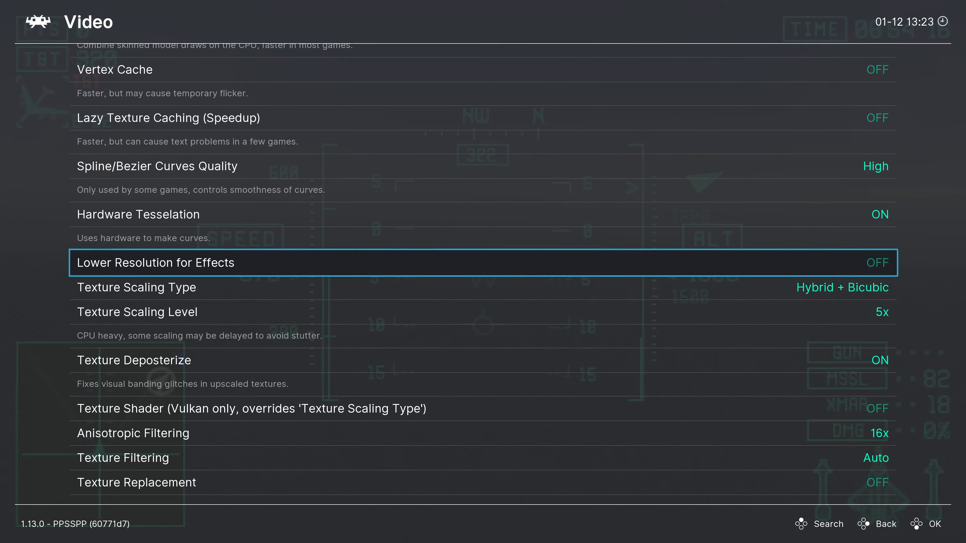
Step: Set Texture Scaling Type to xBRZ and resume the game to check the textures
key("Down")
key("Return")
key("Up")
key("Up")
key("Up")
key("Return")
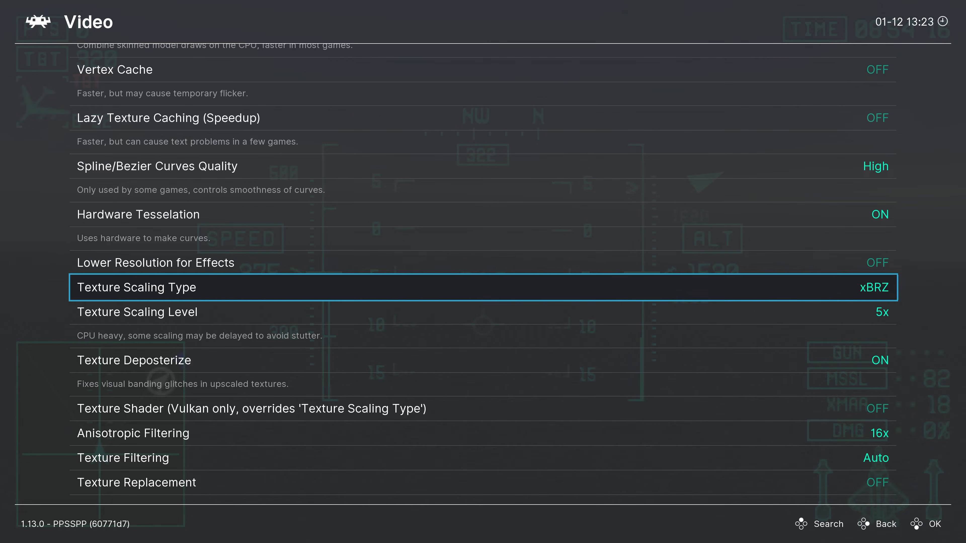
key("F1")
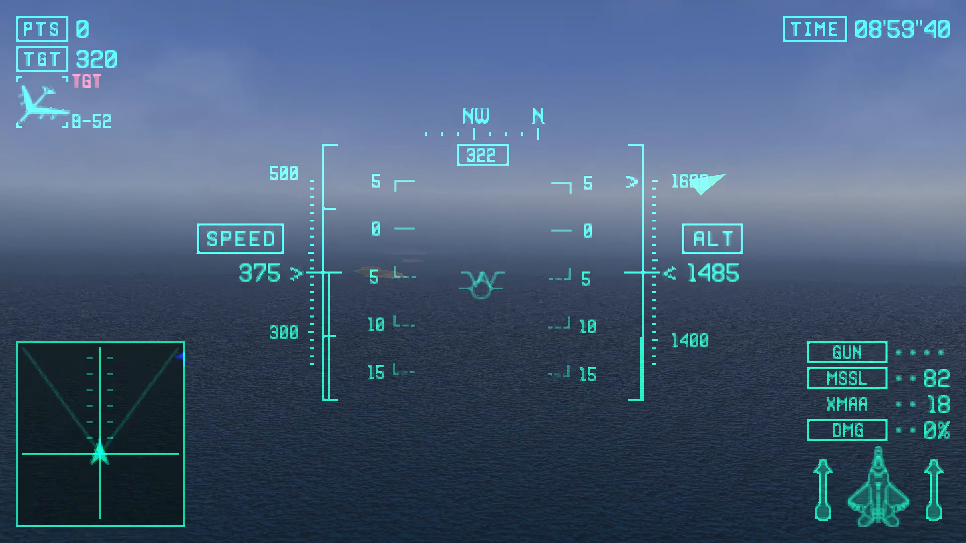
Step: Revisit the Texture Scaling Type choice, resume the game and bank the aircraft to examine the sea and sky textures
key("F1")
key("Down")
key("Return")
key("Up")
key("Up")
key("Up")
key("Return")
key("F1")
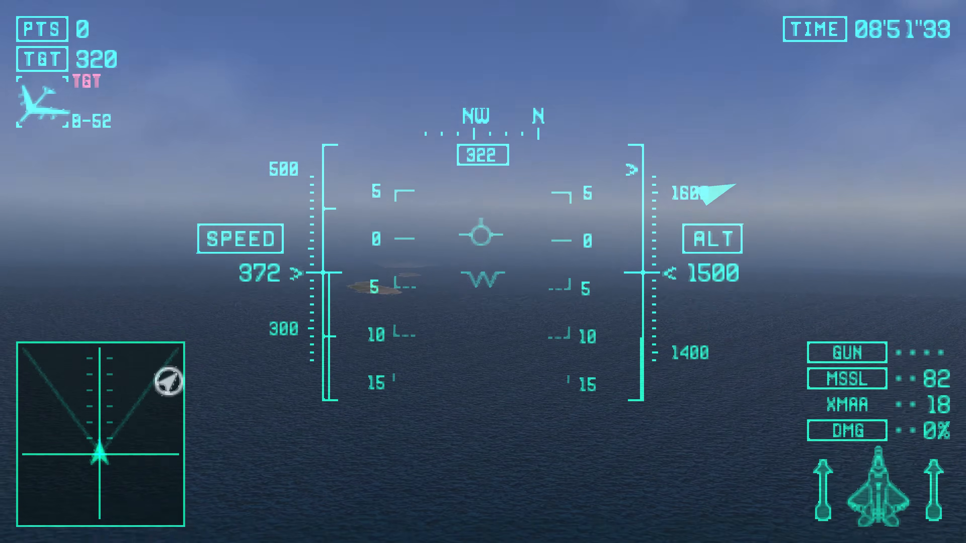
key("Down")
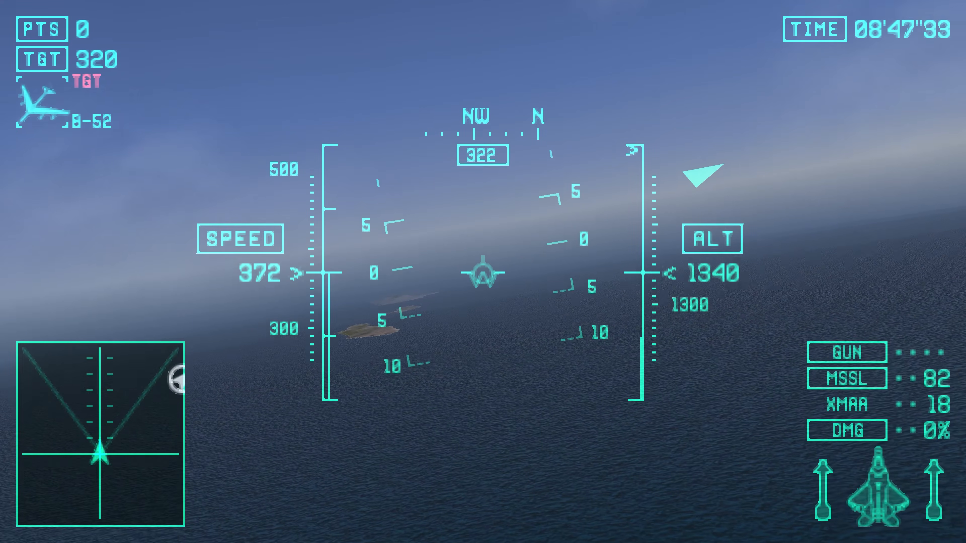
key("Right")
key("Down")
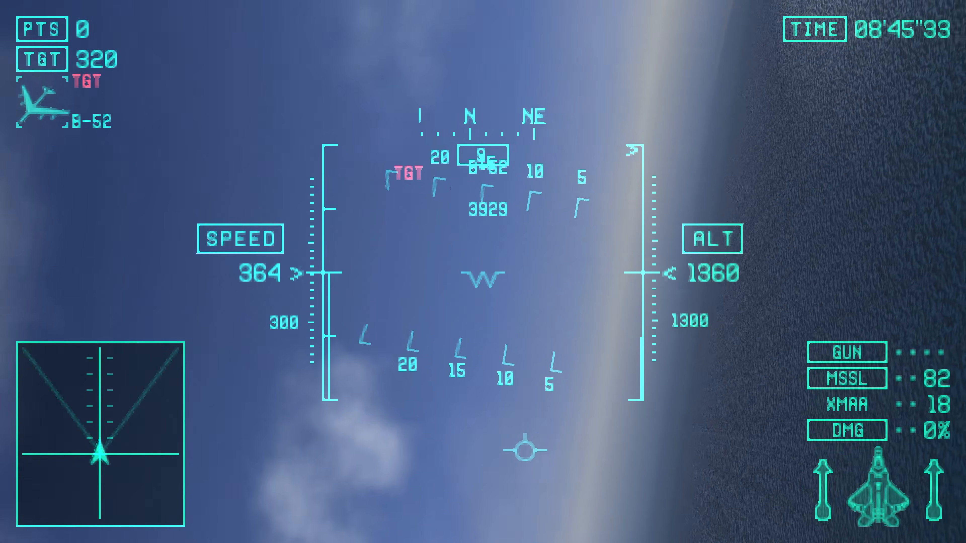
key("Left")
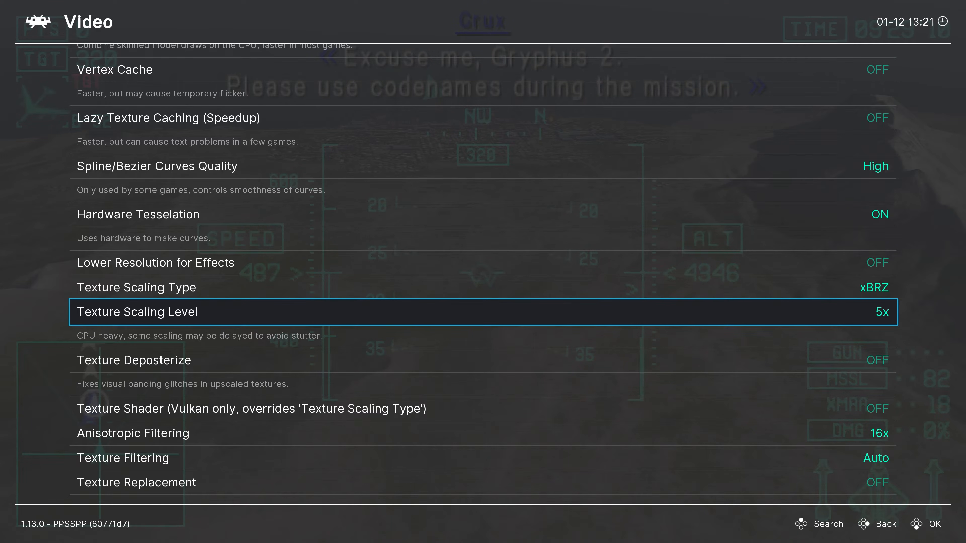
Step: Turn Texture Deposterize on, check the textures in the running game, and return to the Video options
key("Down")
key("Return")
key("Return")
key("Return")
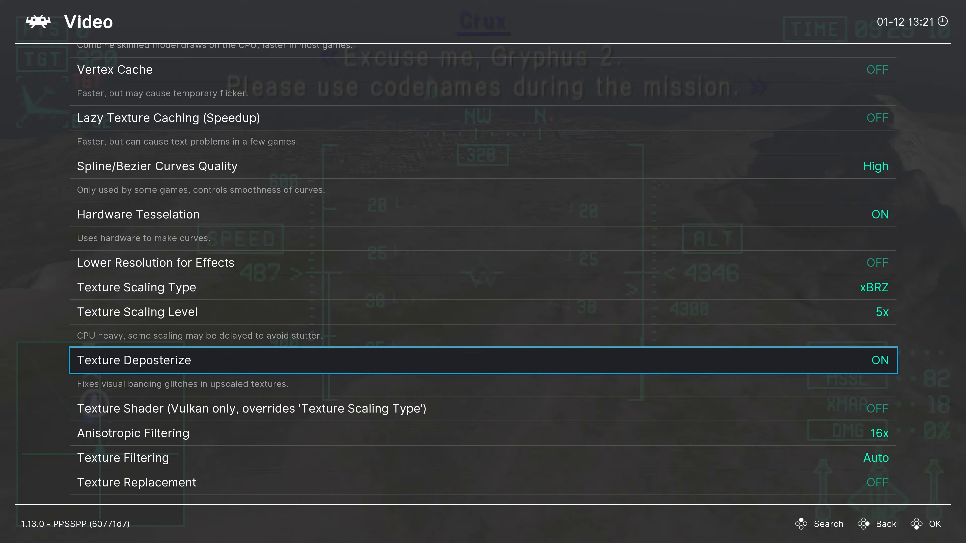
key("Escape")
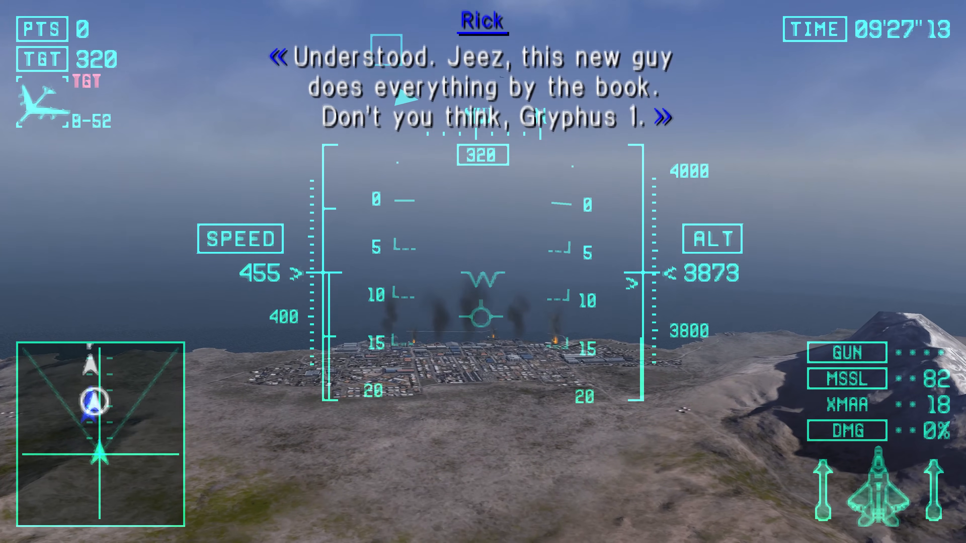
key("Escape")
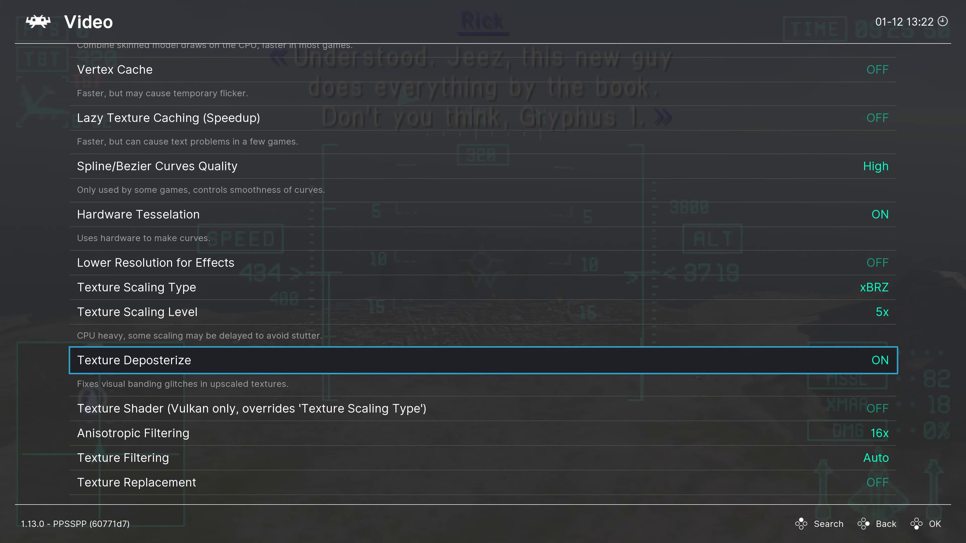
Step: Review the Texture Shader choices, set the shader to Tex2xBRZ, and resume the game to check the rendering
key("Down")
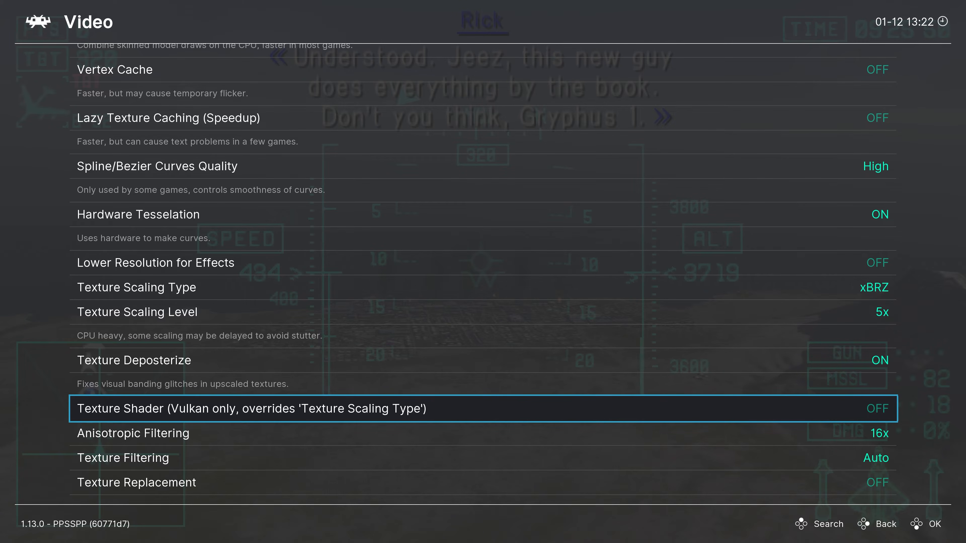
key("Up")
key("Up")
key("Up")
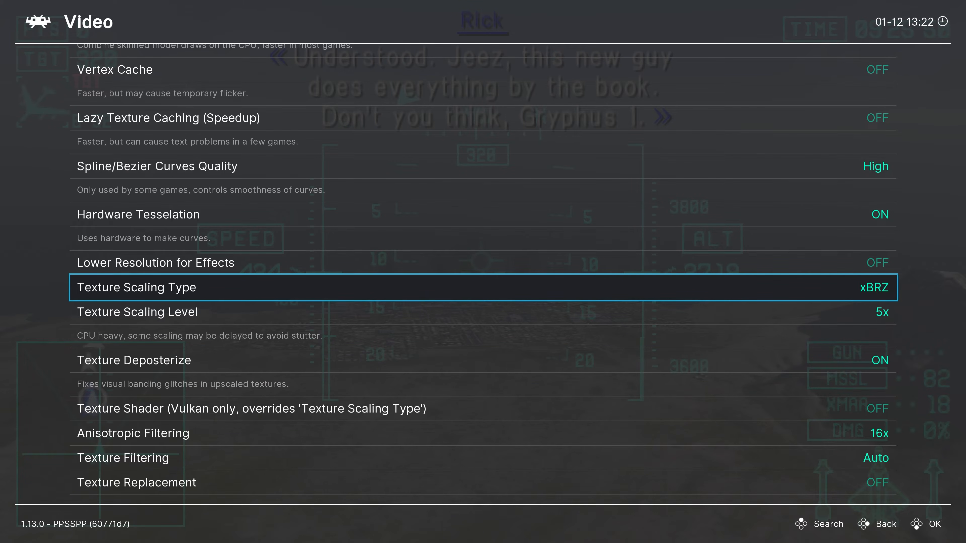
key("Down")
key("Down")
key("Down")
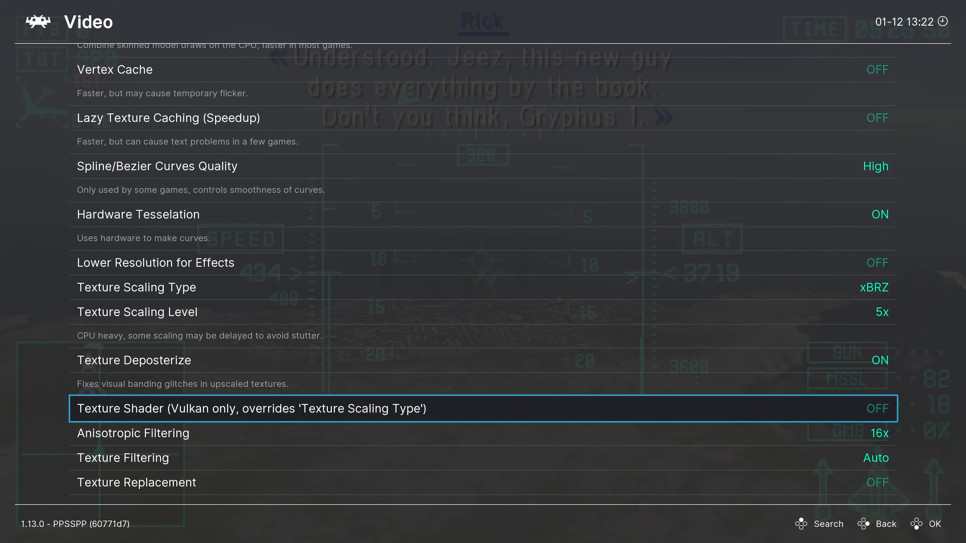
key("Return")
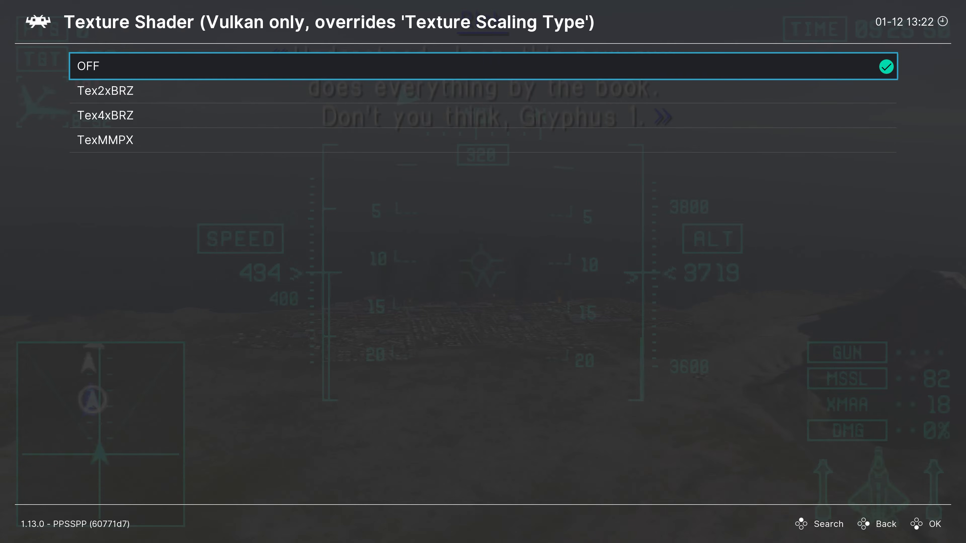
key("Down")
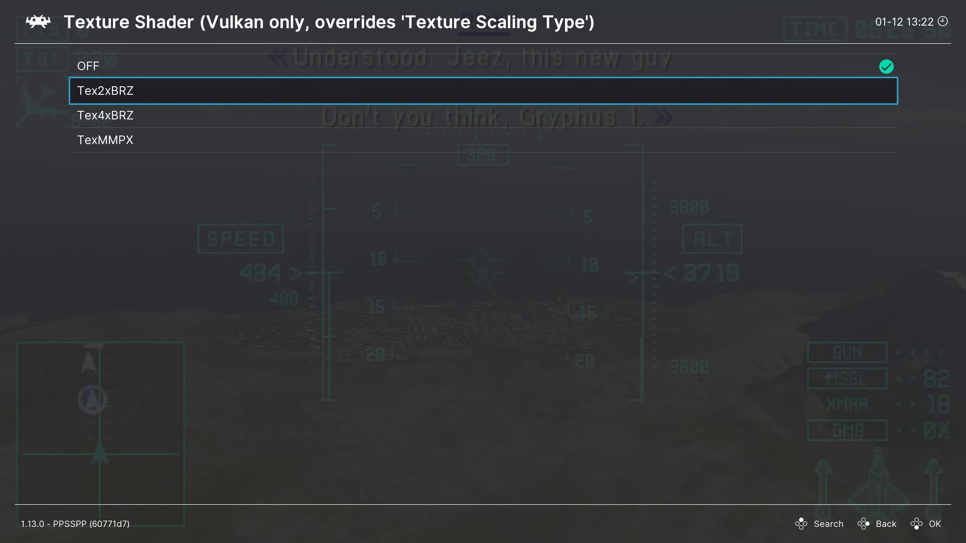
key("Down")
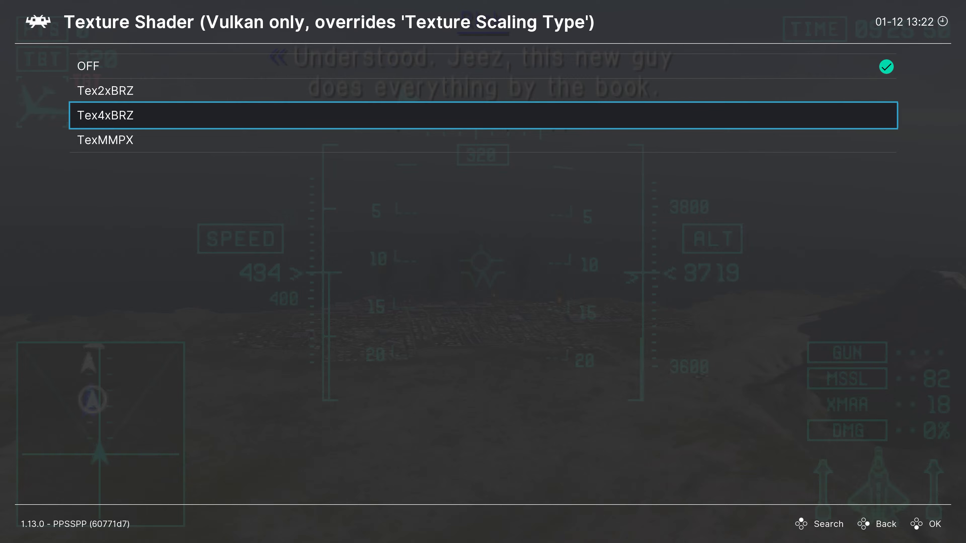
key("Down")
key("Up")
key("Up")
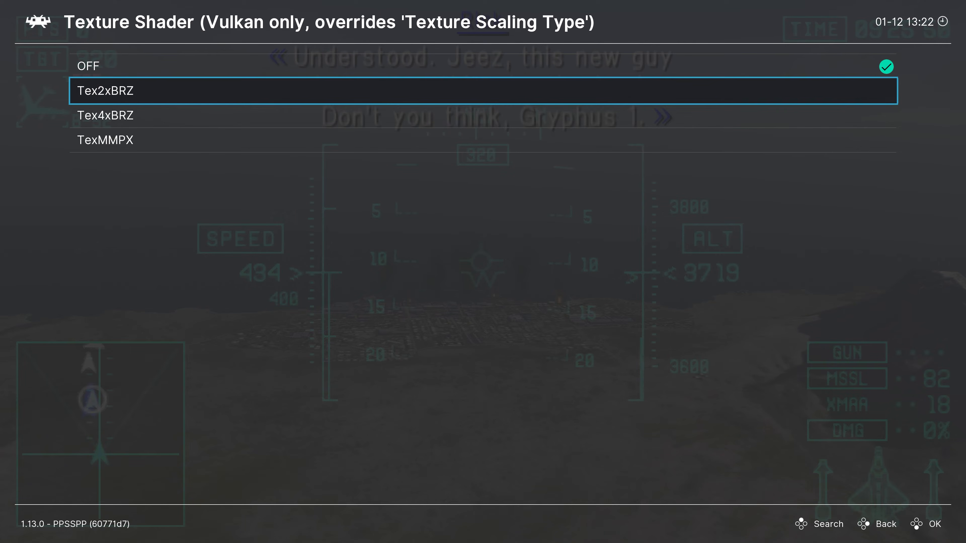
key("Return")
key("F1")
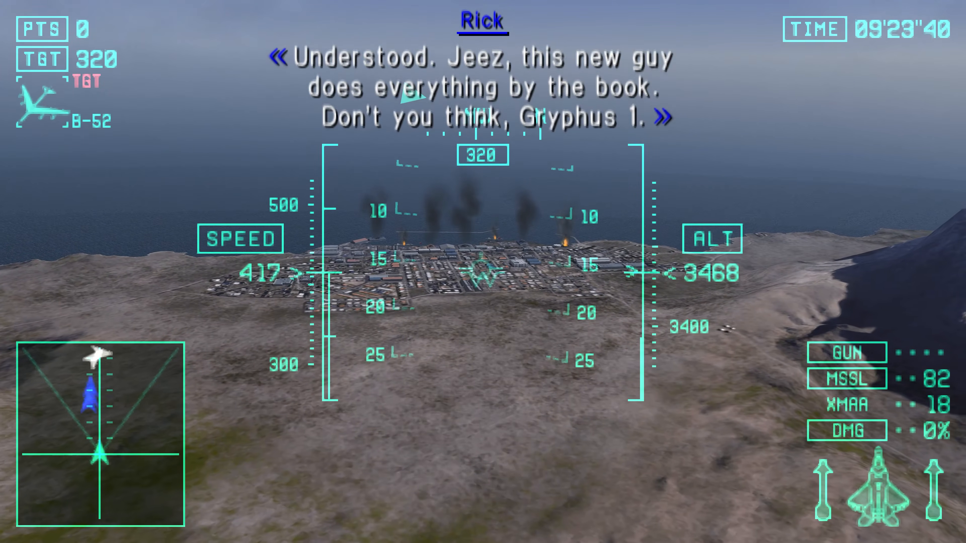
Step: Confirm Tex2xBRZ again as the Texture Shader and return to the running game
key("F1")
key("Return")
Step: Set Texture Shader to Tex4xBRZ and resume the game to compare the rendering
key("Return")
key("F1")
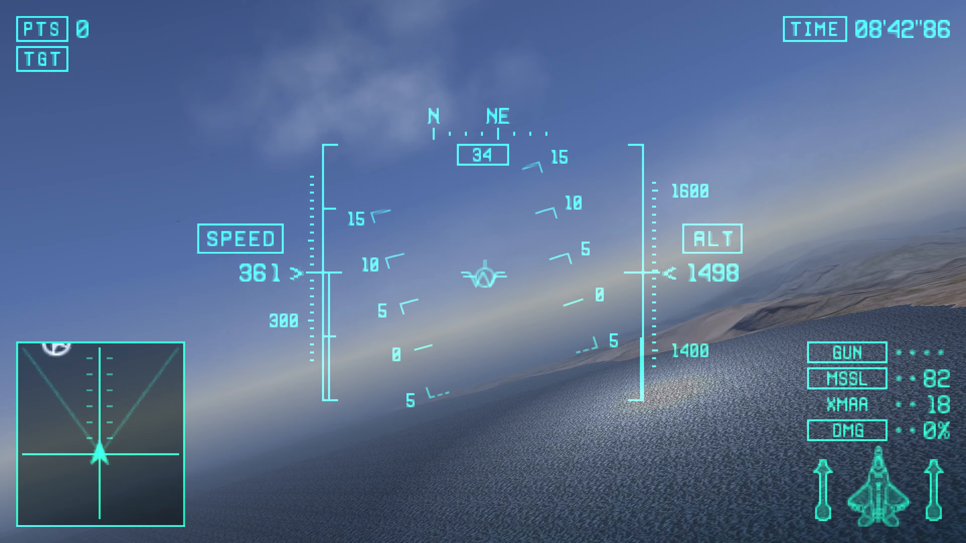
key("F1")
key("Return")
key("Down")
key("Return")
key("F1")
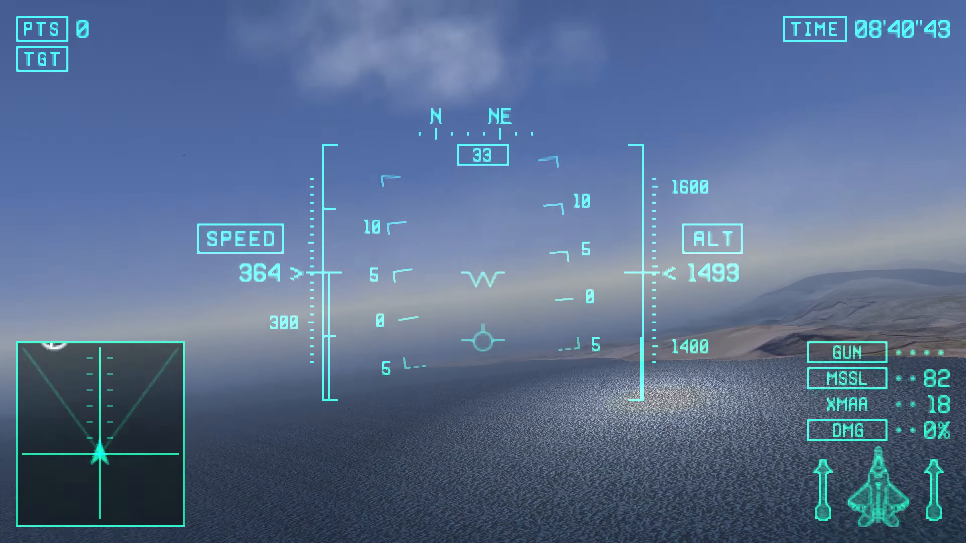
Step: Set Texture Shader to TexMMPX and resume the game
key("F1")
key("Return")
key("Down")
key("Return")
key("F1")
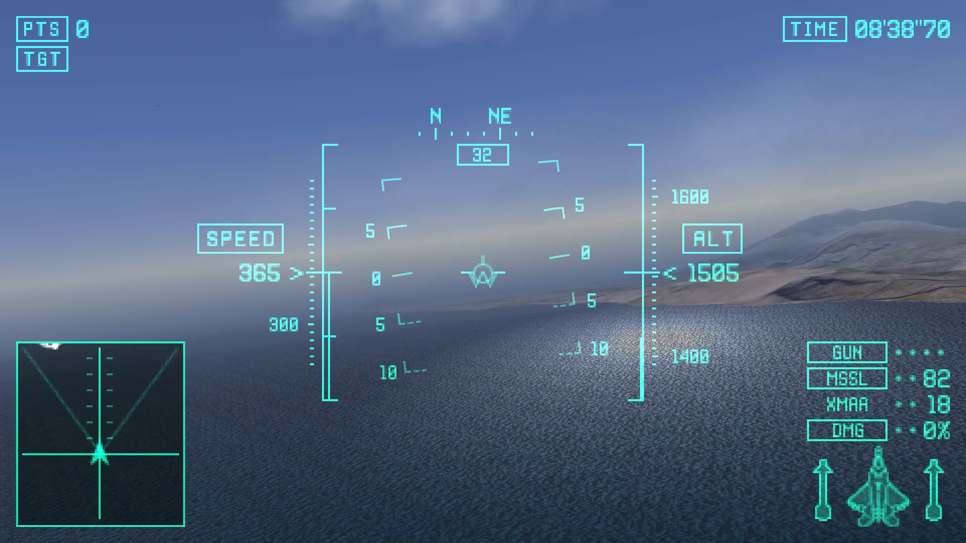
Step: Fly the aircraft along the coast to examine how the shader renders the sea, terrain and sky textures
key("Up")
key("Left")
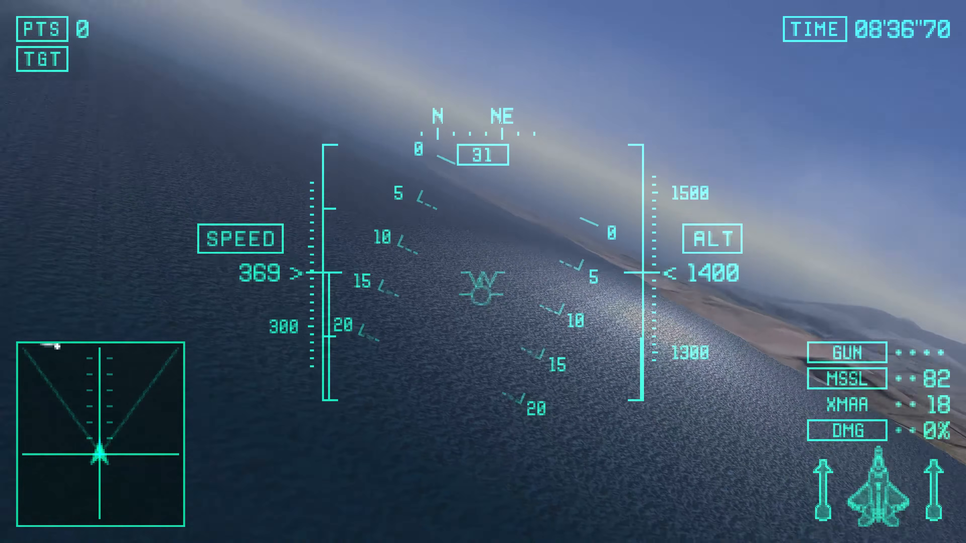
key("Down")
key("Right")
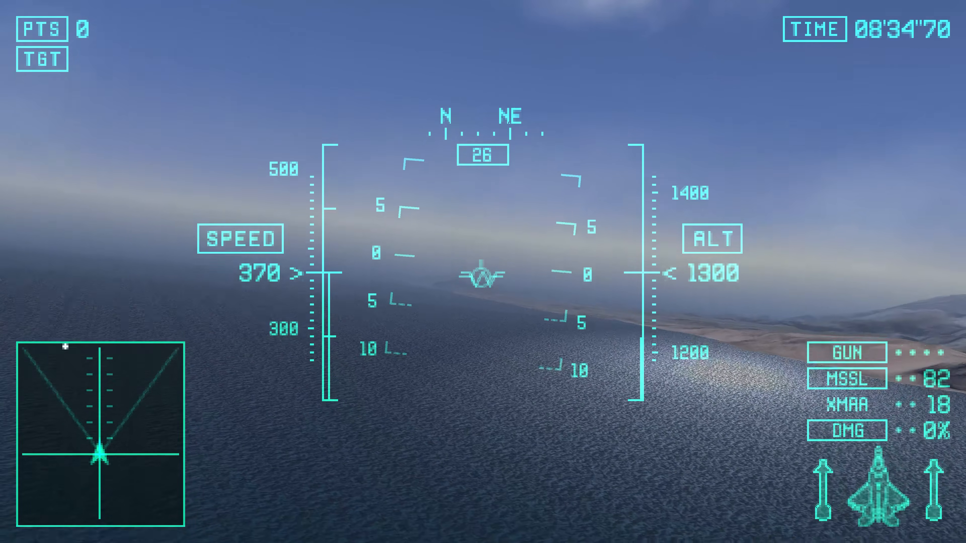
key("Right")
key("Right")
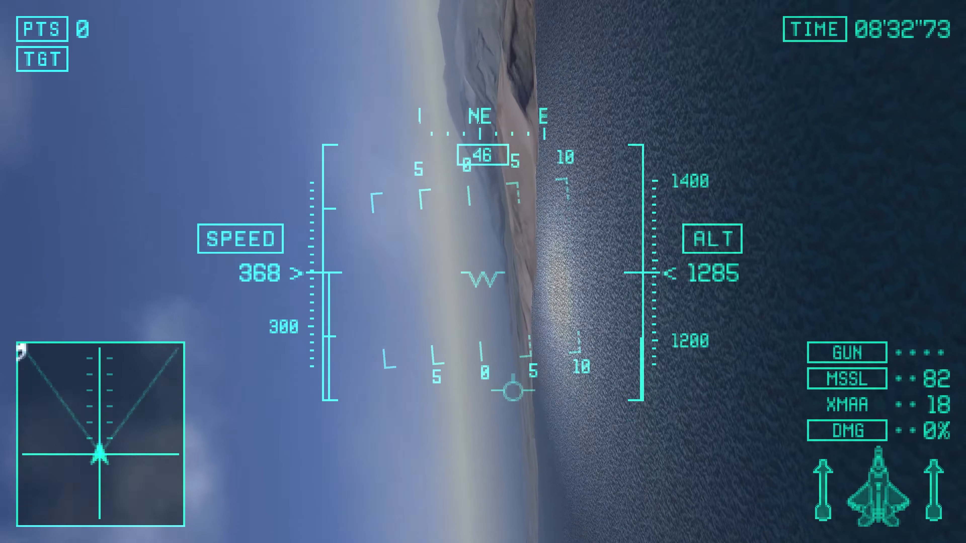
key("Left")
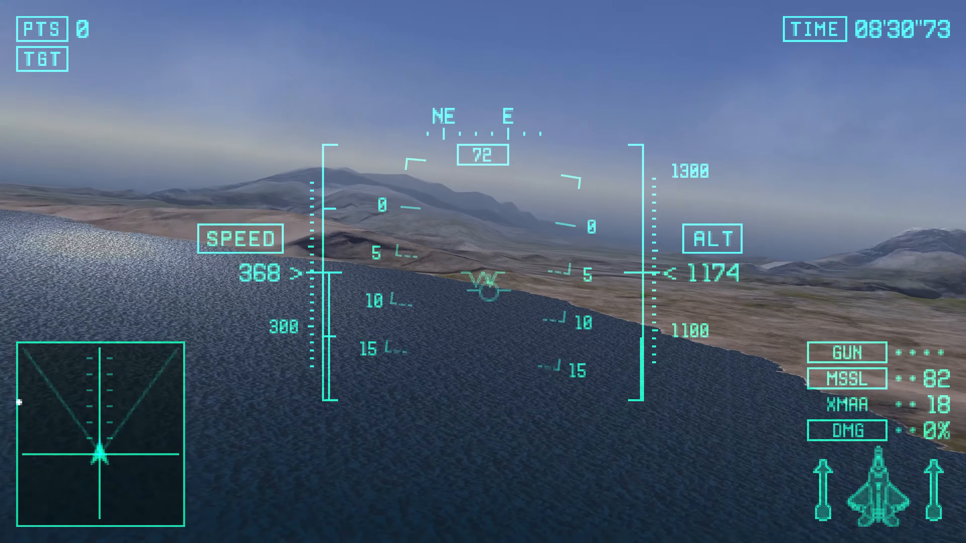
key("Down")
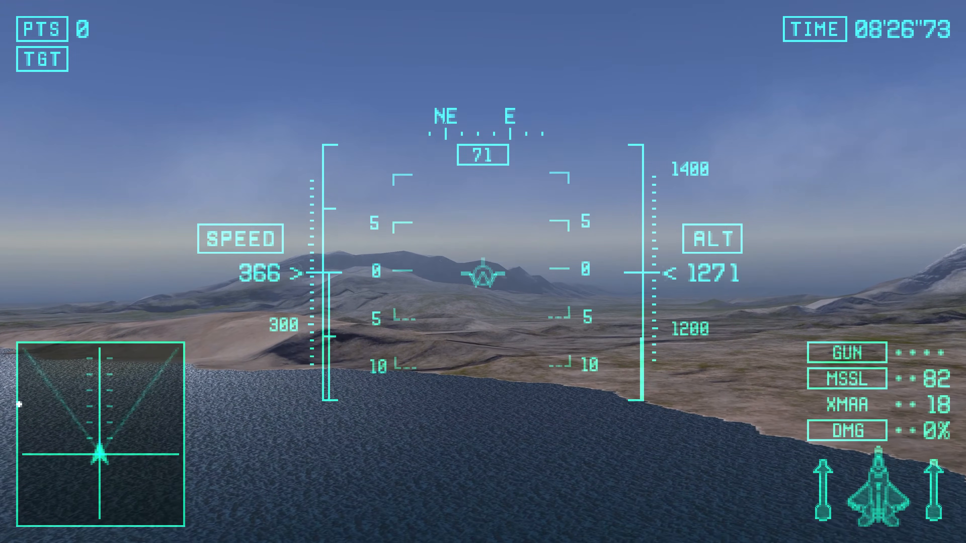
key("Up")
key("Left")
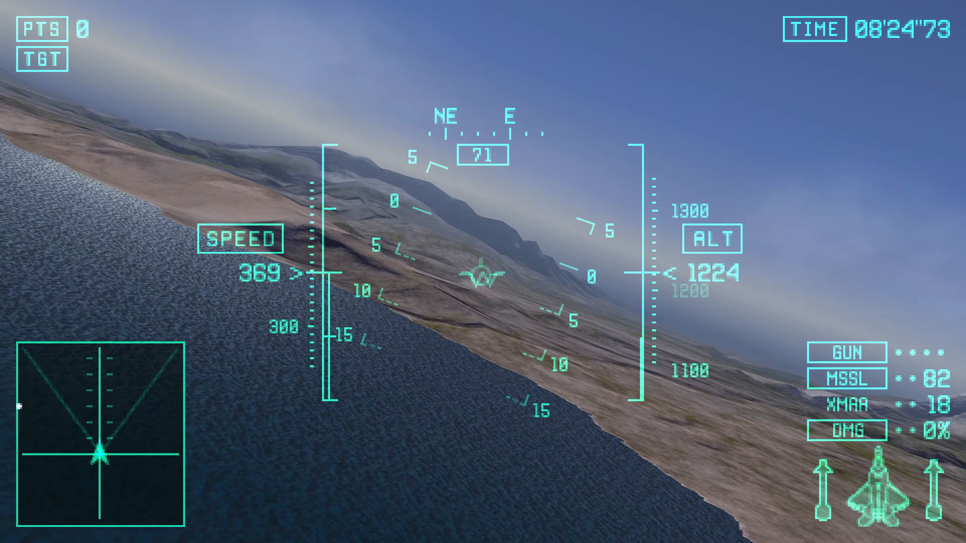
key("Left")
key("Down")
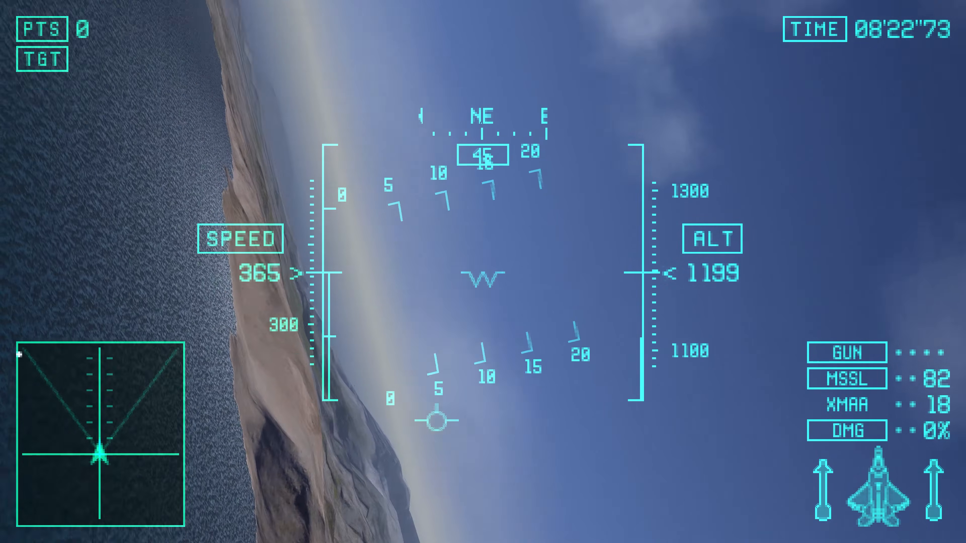
key("Right")
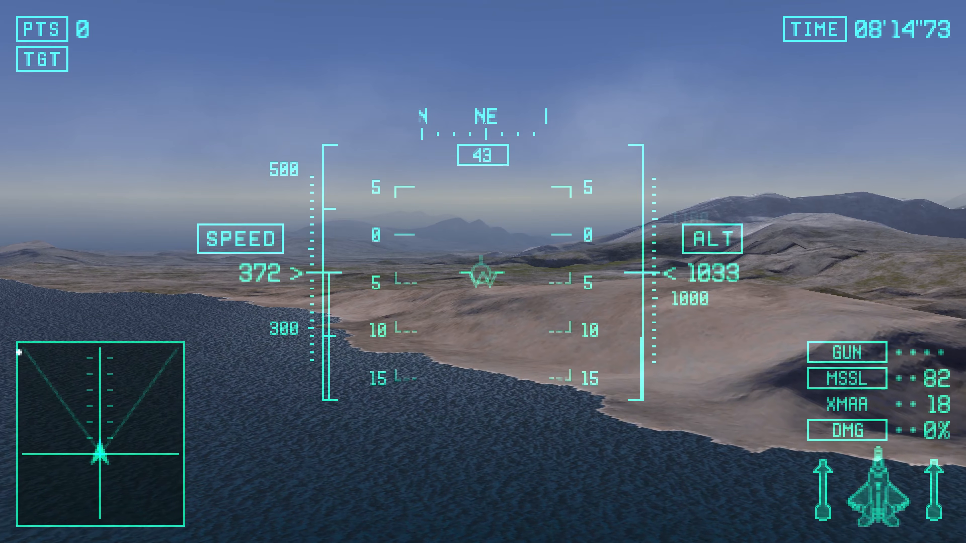
Step: Return to the Video options and confirm 16x for Anisotropic Filtering
key("F1")
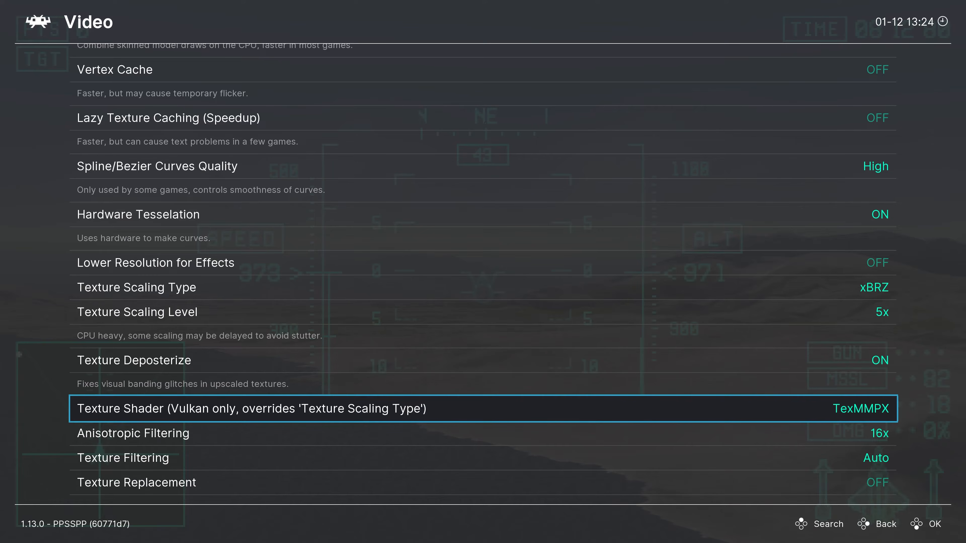
key("Down")
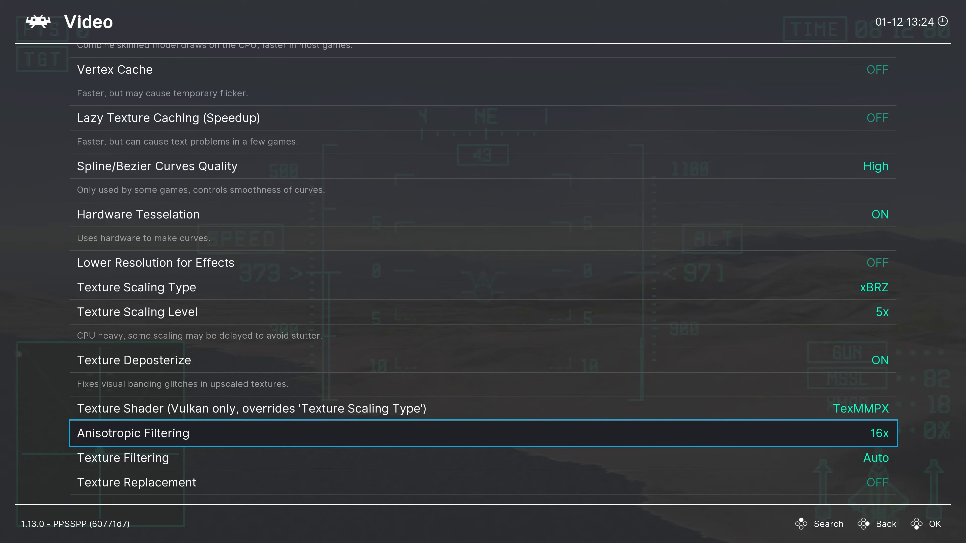
key("Return")
key("Return")
Step: Set Texture Filtering to Nearest
key("Down")
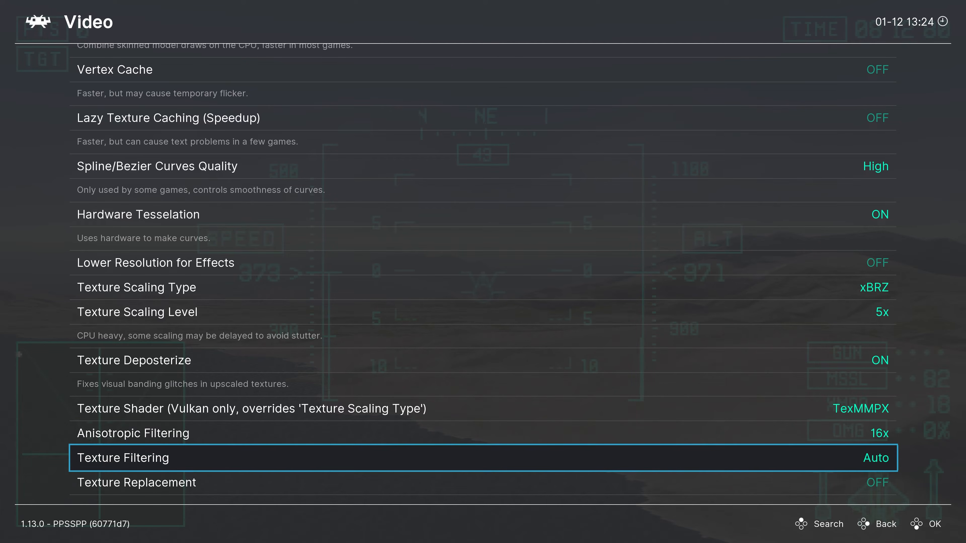
key("Return")
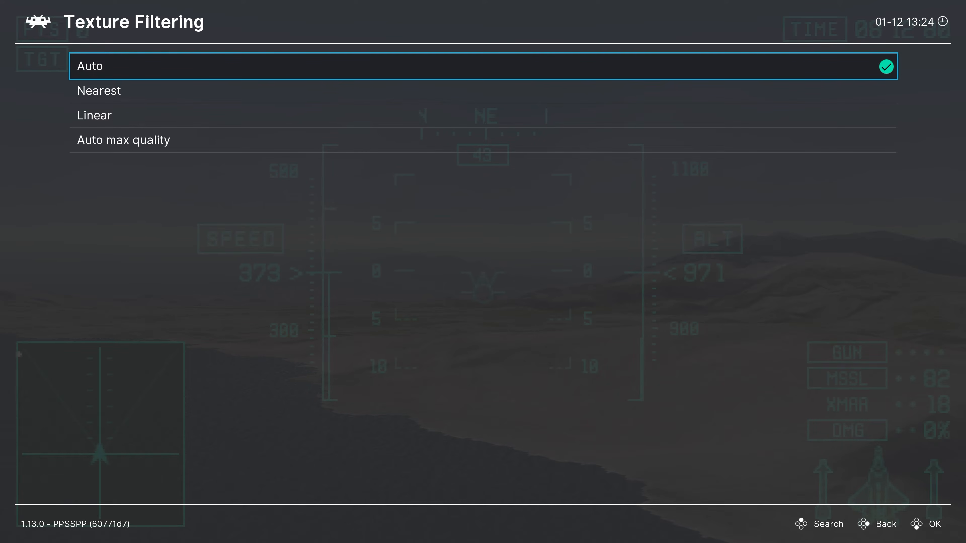
key("Down")
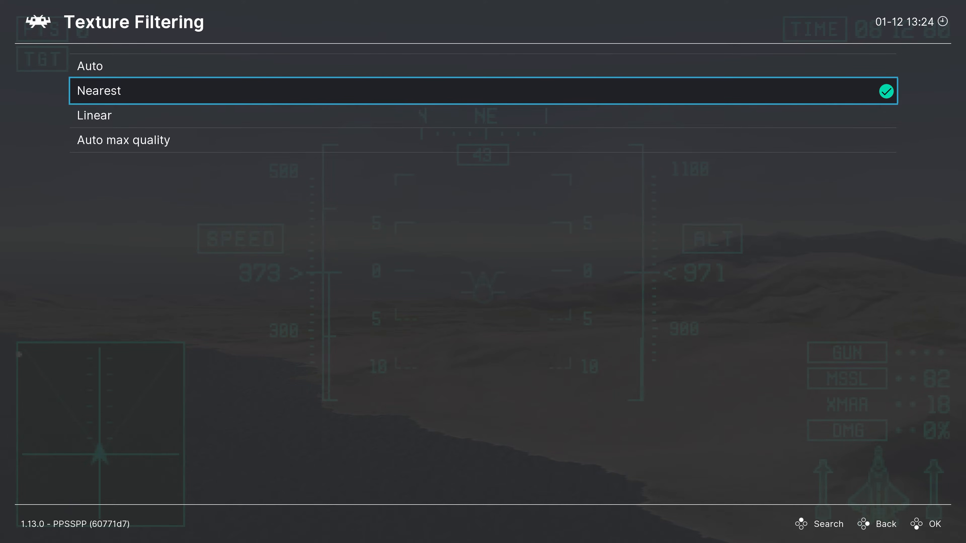
Step: Set Texture Filtering back to Auto in the Video core options
key("Down")
key("Down")
key("Up")
key("Up")
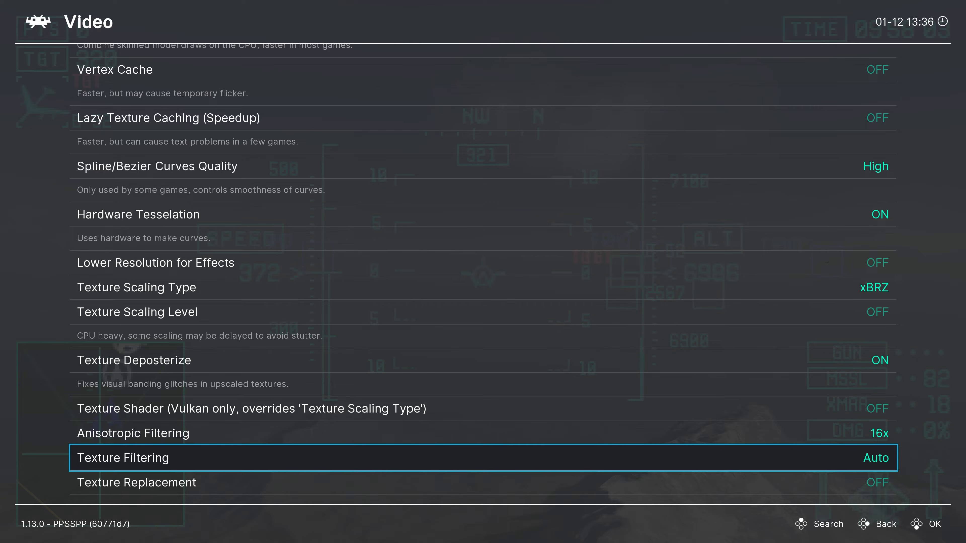
Step: Turn on Texture Replacement and return to the running game's quick menu
key("Down")
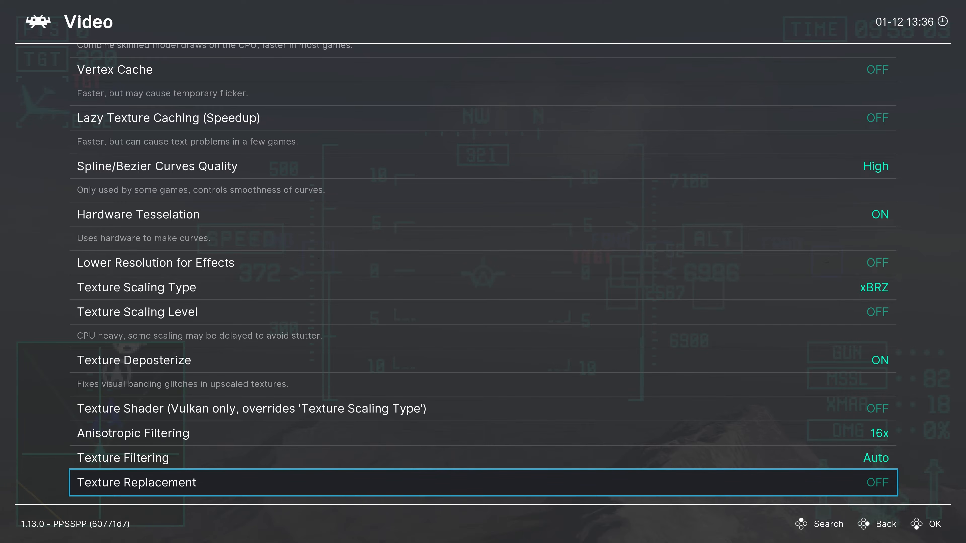
key("Return")
key("BackSpace")
key("BackSpace")
Step: Close the running Ace Combat X content
key("Up")
key("Up")
key("Up")
key("Up")
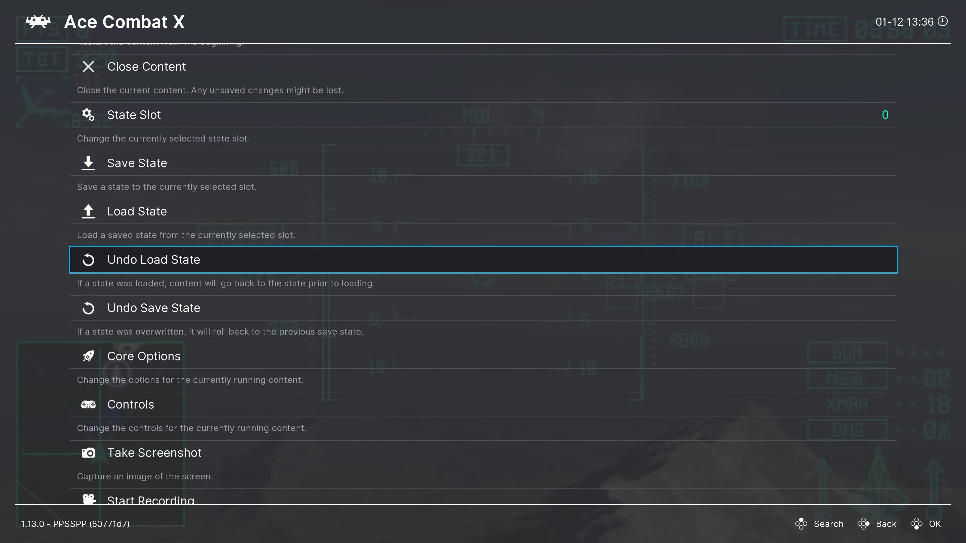
key("Up")
key("Up")
key("Return")
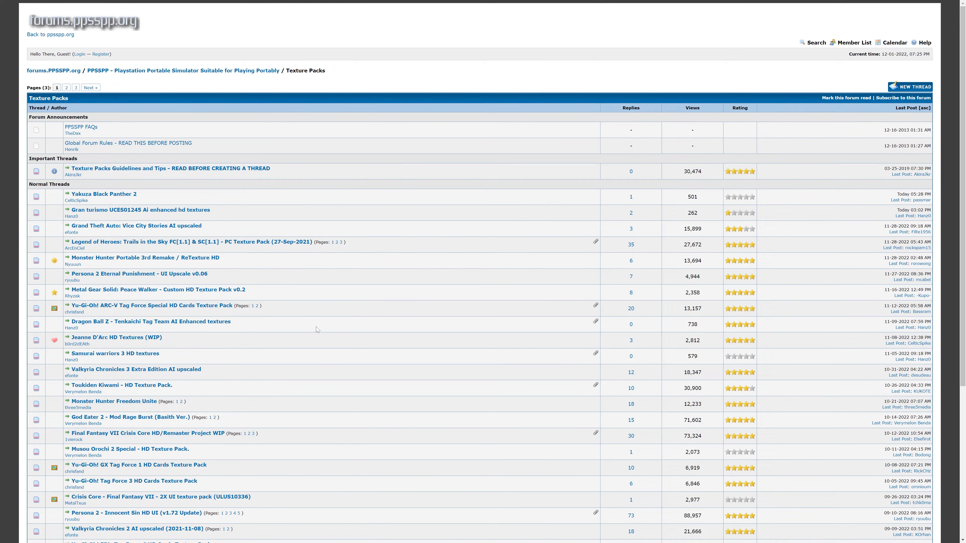
Step: From the PPSSPP forum's Texture Packs list, open the Ace Combat X thread, follow its superostrich.xyz link and open the Ace Combat X HD Texture Pack page
scroll(302, 318, "down", 5)
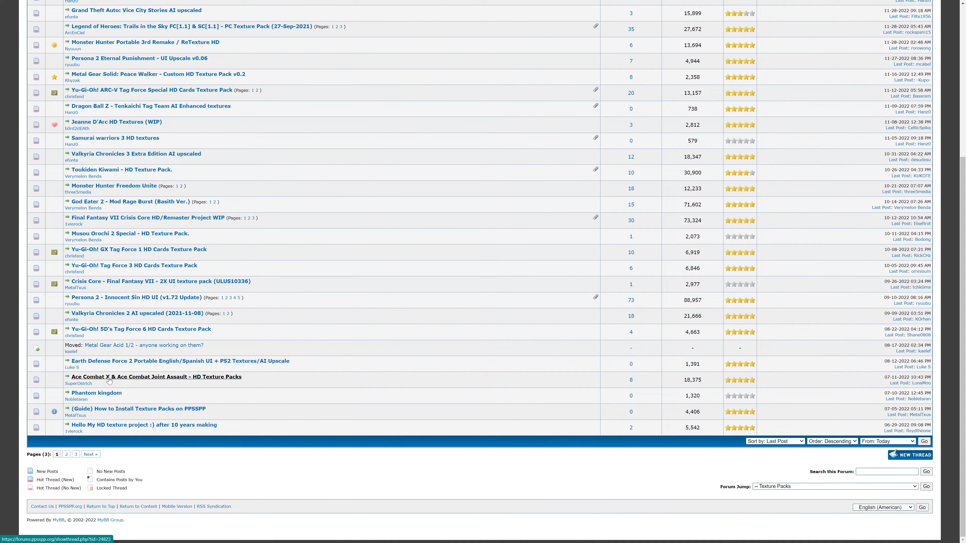
left_click(136, 377)
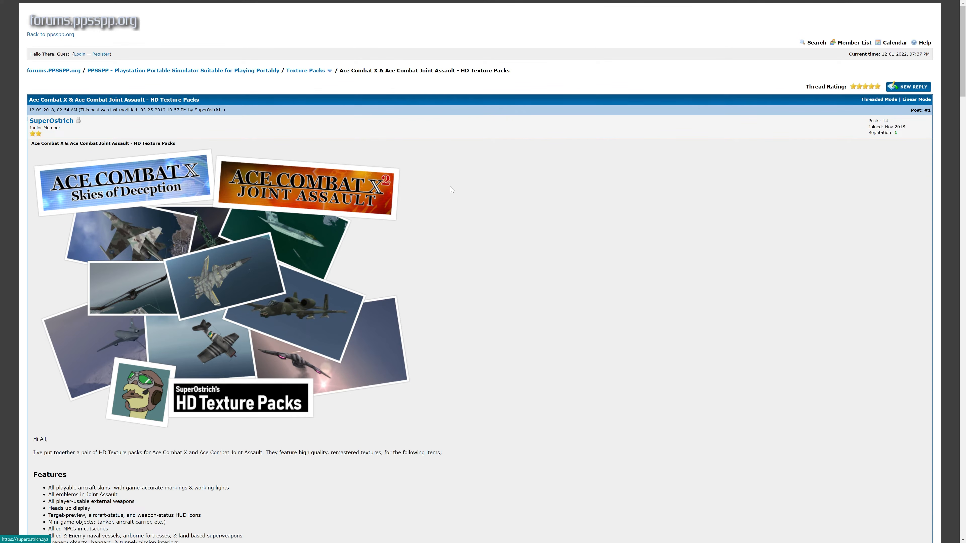
scroll(501, 199, "down", 15)
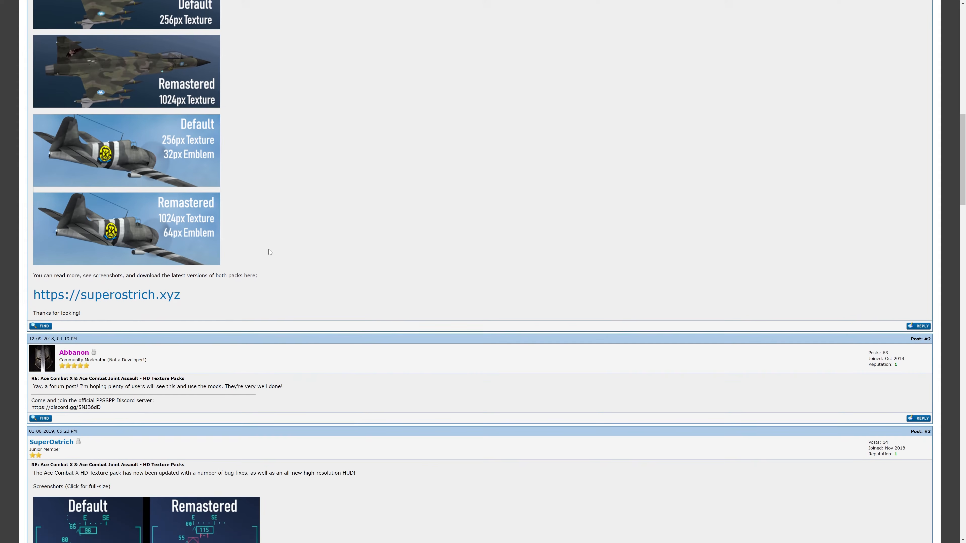
left_click(131, 298)
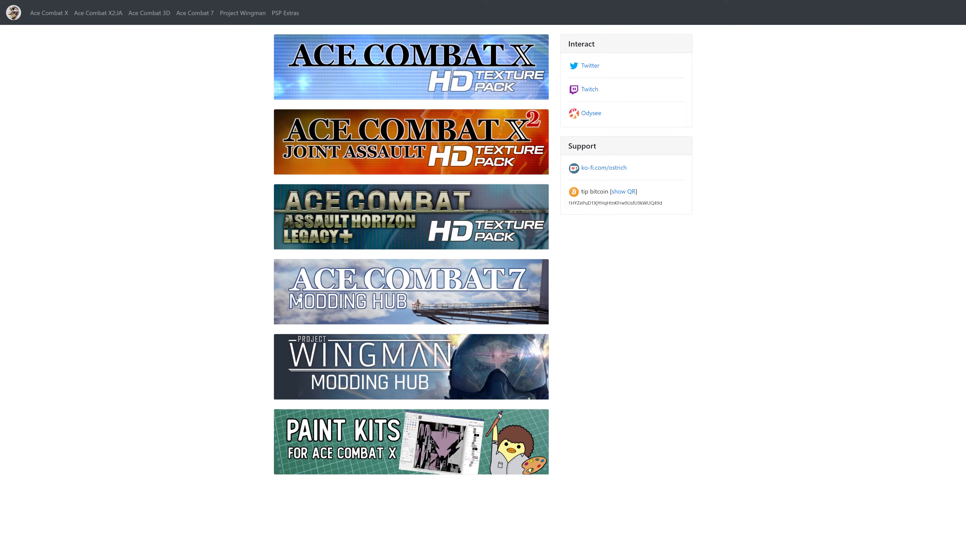
left_click(415, 86)
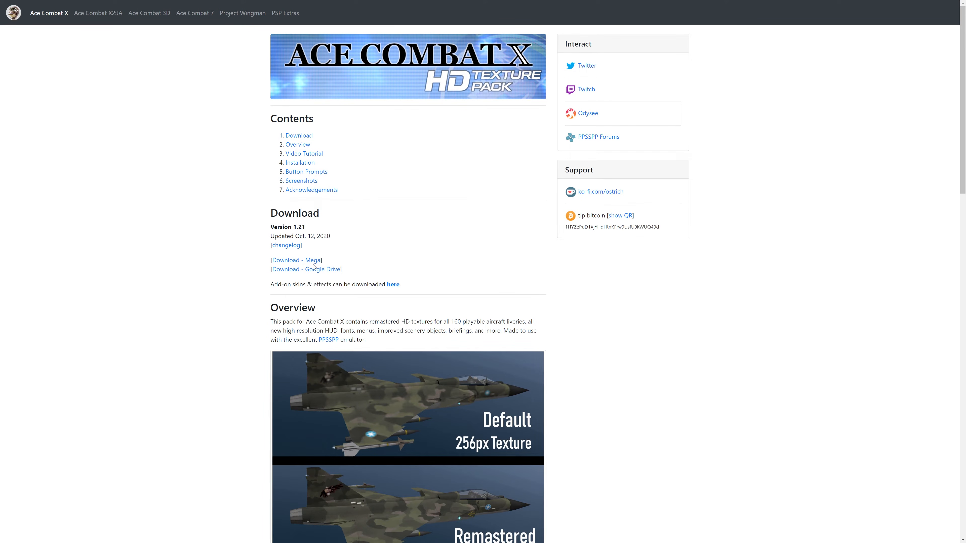
Step: Find the Manual Install instructions and copy the folder name ULUS10176 from the end of the extraction path
scroll(813, 176, "down", 13)
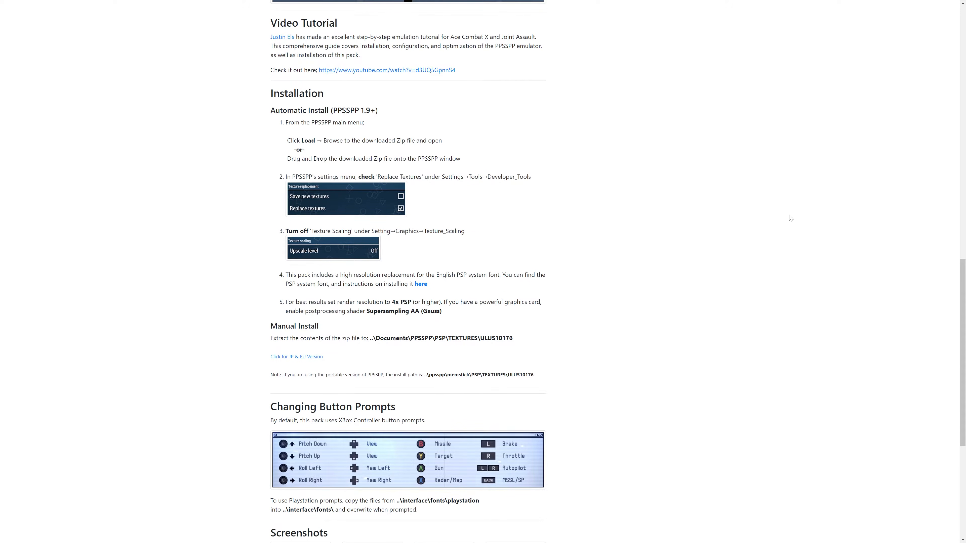
scroll(784, 215, "down", 4)
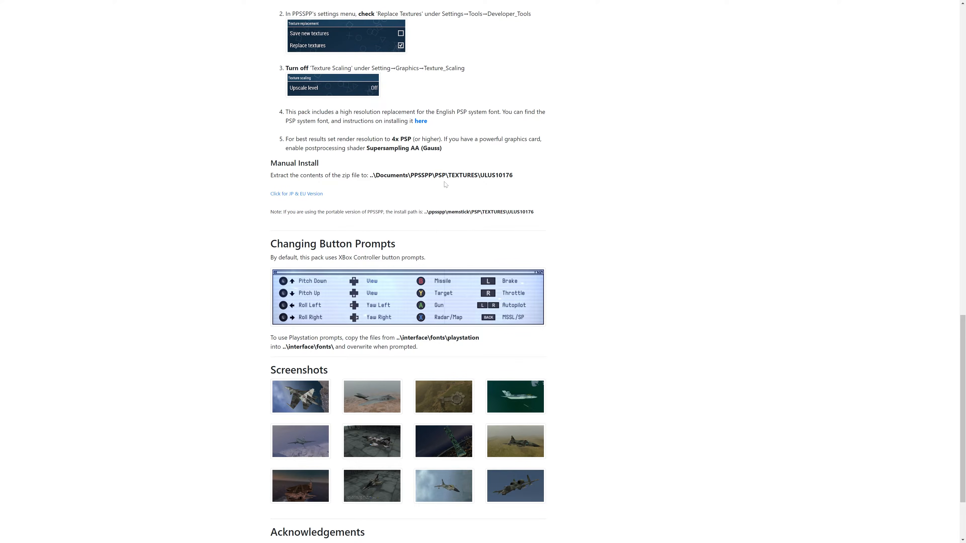
left_click_drag(435, 175, 514, 175)
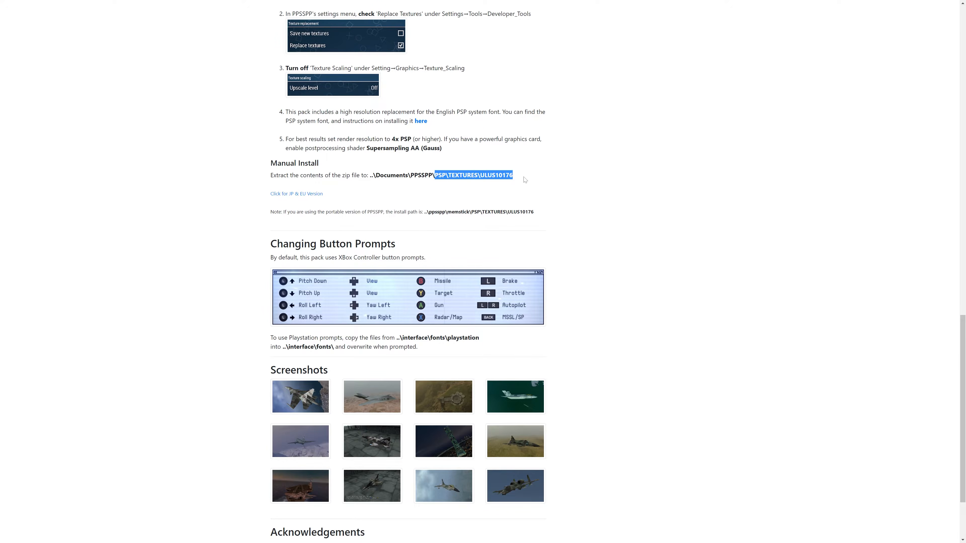
left_click(516, 176)
left_click_drag(513, 176, 485, 179)
left_click(480, 176)
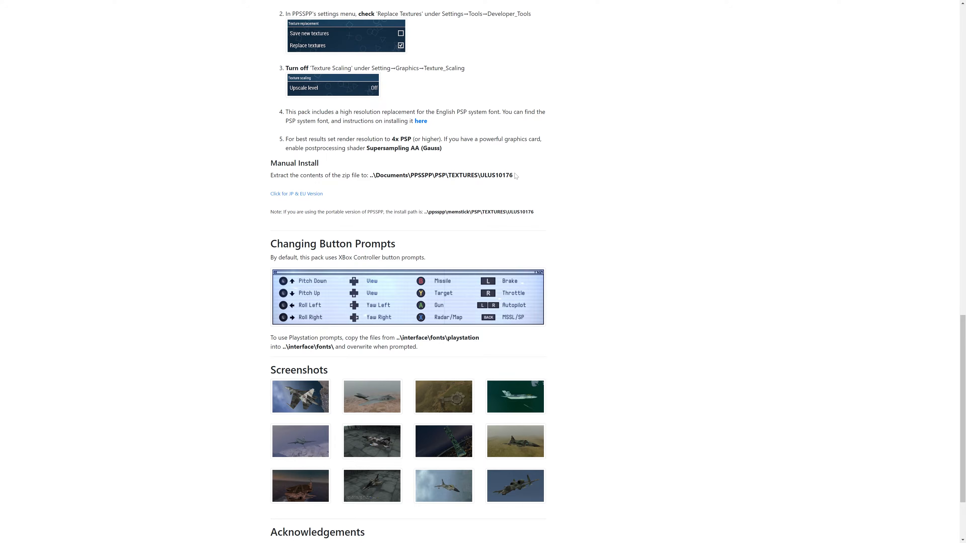
left_click_drag(513, 175, 480, 176)
right_click(482, 179)
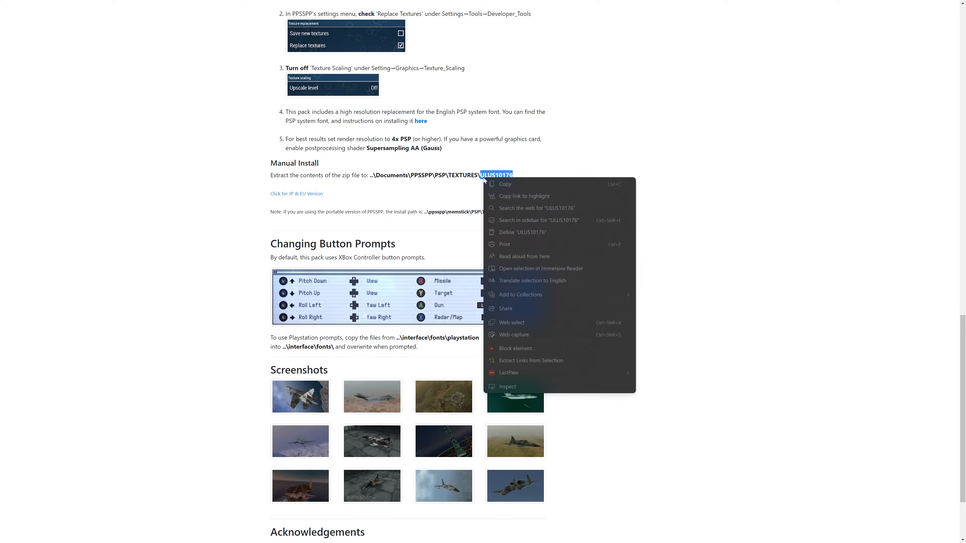
left_click(495, 185)
left_click(622, 186)
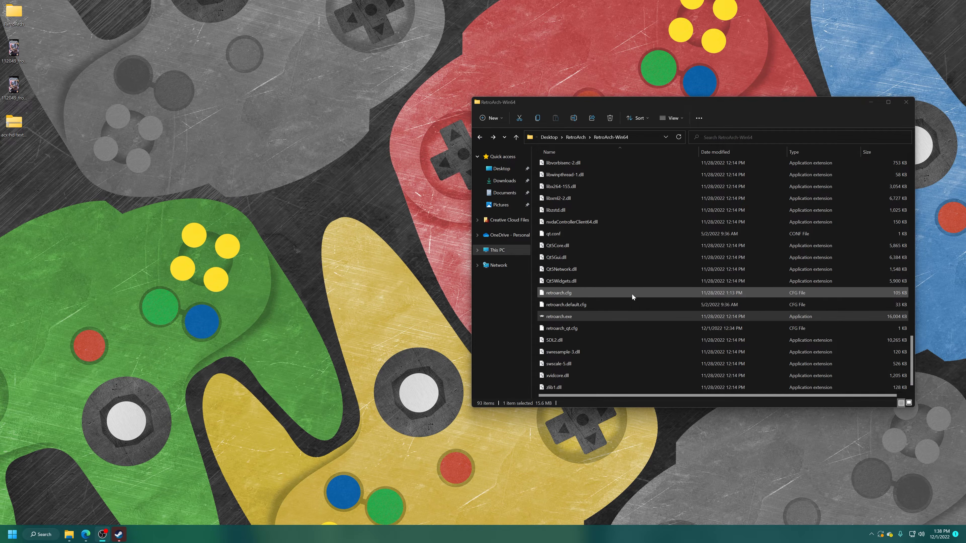
Step: In File Explorer, open the saves\PSP folder inside RetroArch-Win64
left_click(576, 316)
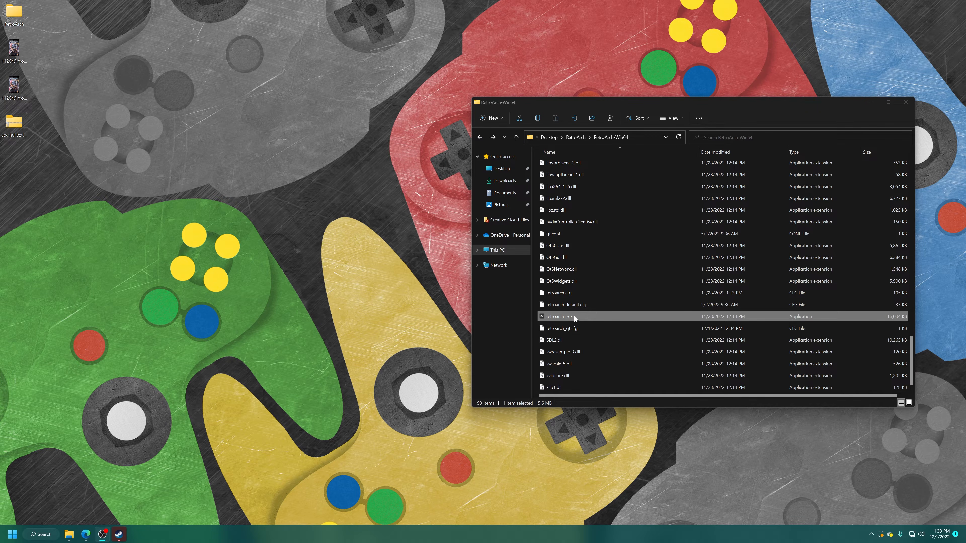
scroll(574, 323, "up", 13)
scroll(580, 344, "up", 5)
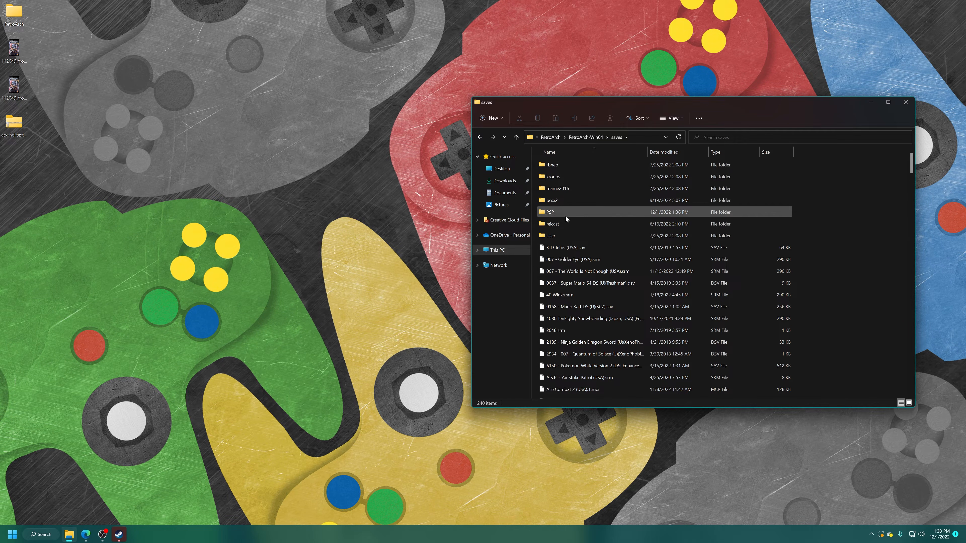
double_click(548, 214)
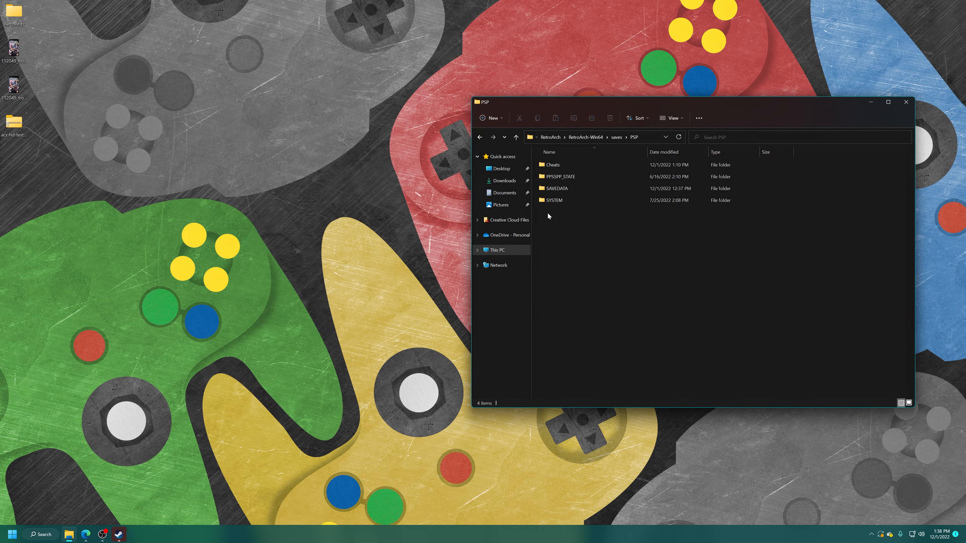
Step: Create a folder named TEXTURES inside the PSP folder
right_click(566, 222)
mouse_move(638, 315)
left_click(673, 315)
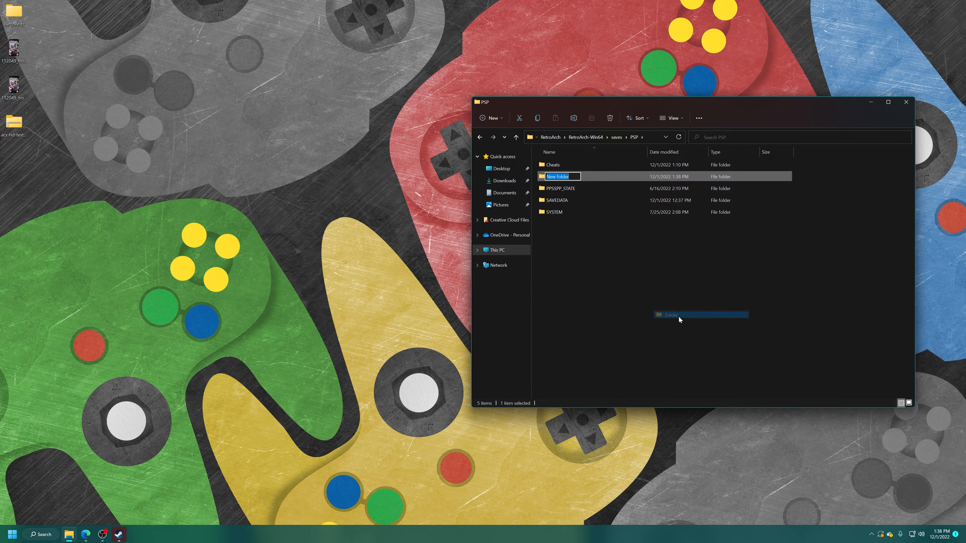
type("TEX")
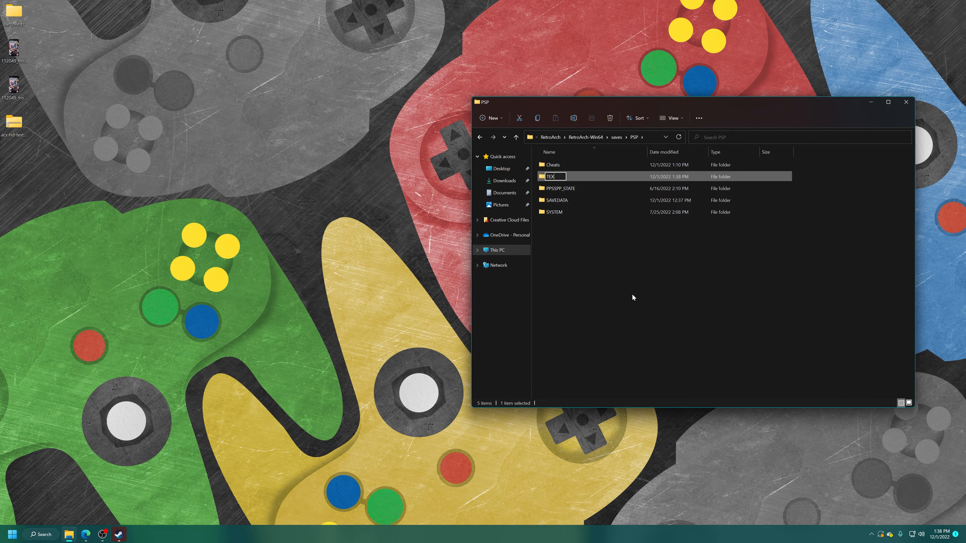
type("TURES")
key("Return")
Step: Inside TEXTURES, create a folder with the copied name ULUS10176 and open it
double_click(571, 210)
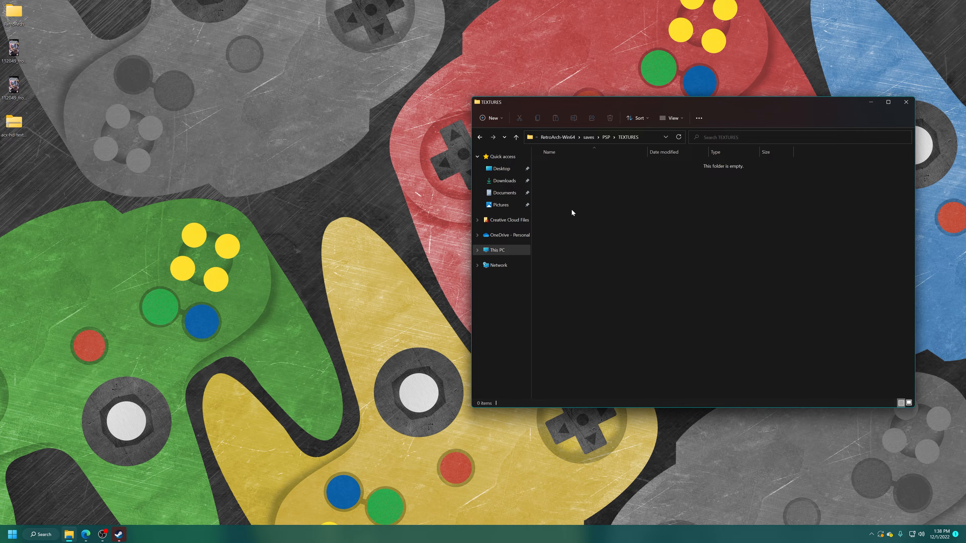
right_click(577, 185)
mouse_move(643, 277)
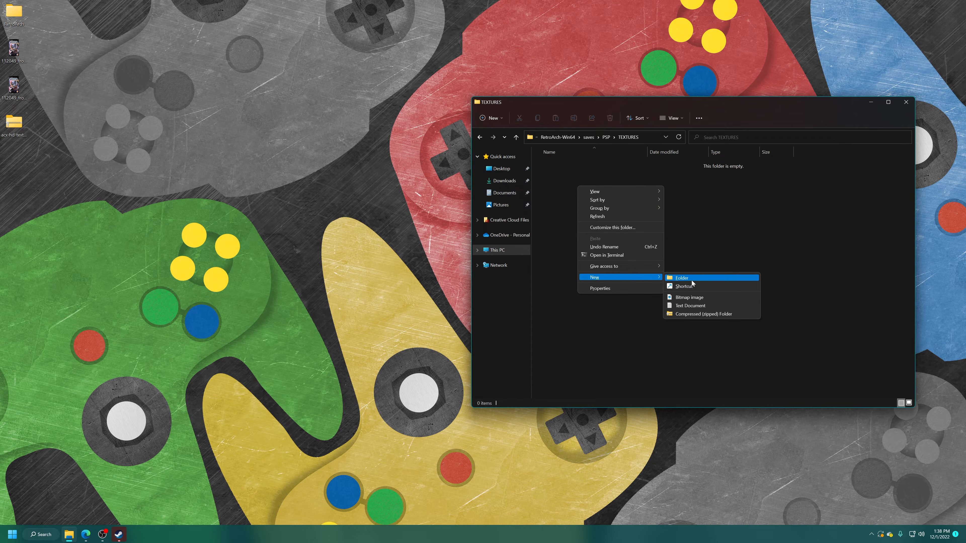
left_click(691, 280)
key("ctrl+v")
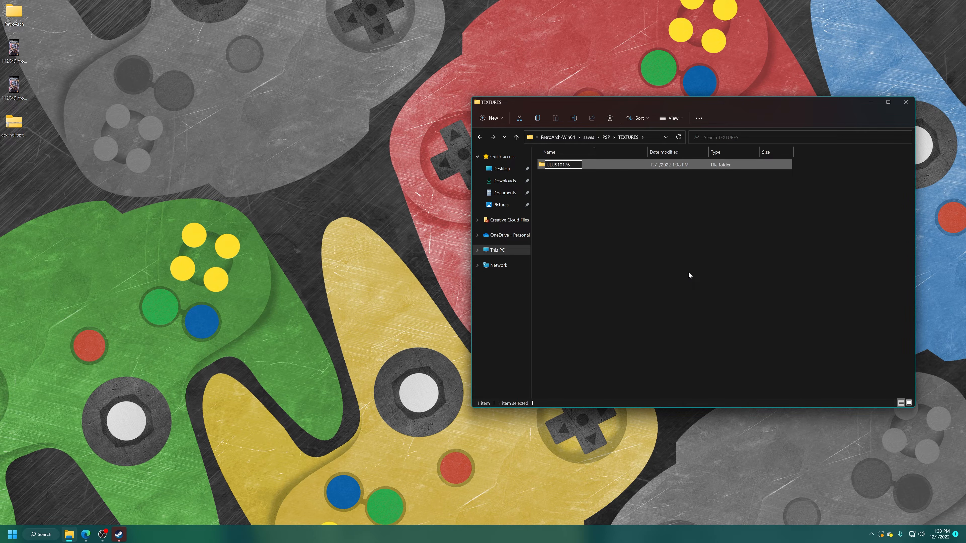
key("Return")
key("Return")
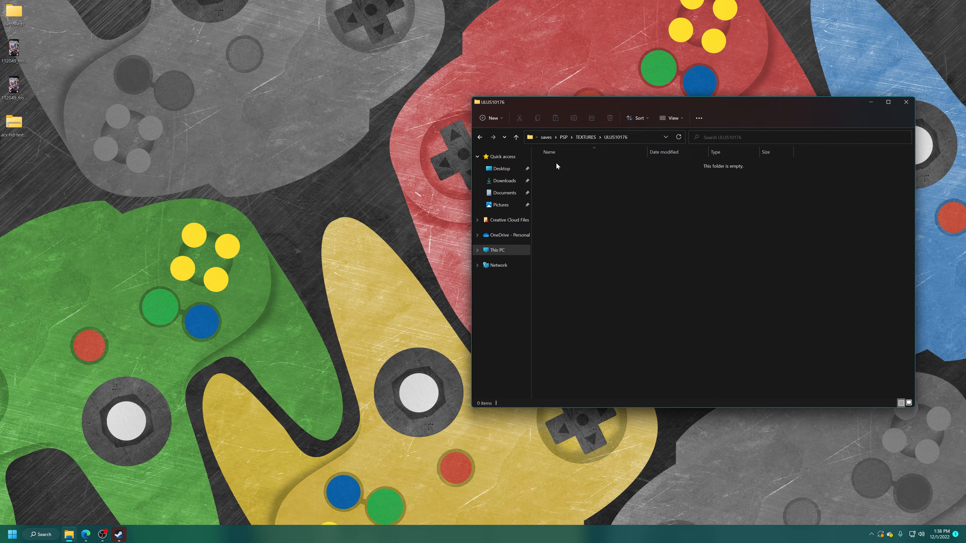
Step: Extract the downloaded Ace Combat X HD texture pack zip into its own folder on the desktop
right_click(15, 125)
mouse_move(95, 145)
left_click(163, 182)
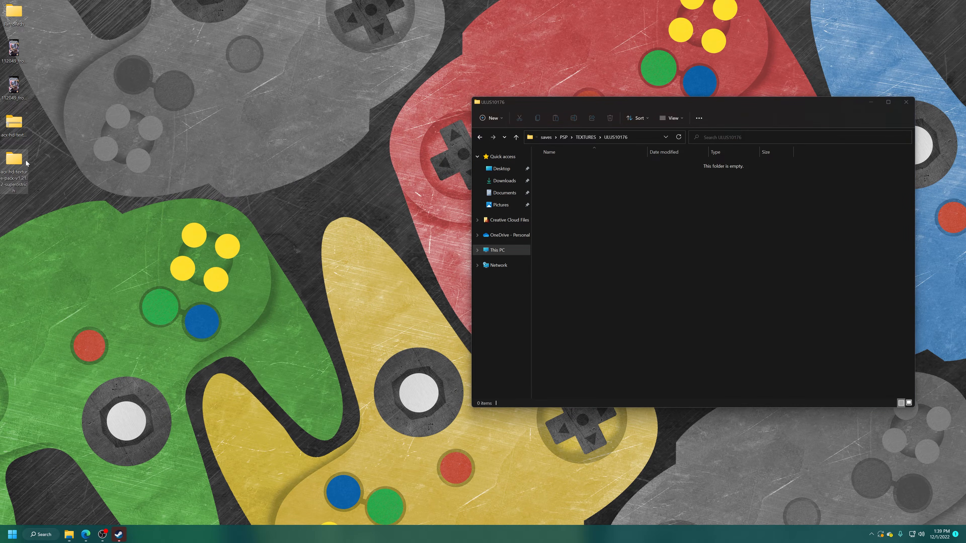
Step: Move all files and folders from the extracted texture pack into the ULUS10176 folder and close the emptied source window
double_click(22, 163)
left_click_drag(141, 290, 173, 167)
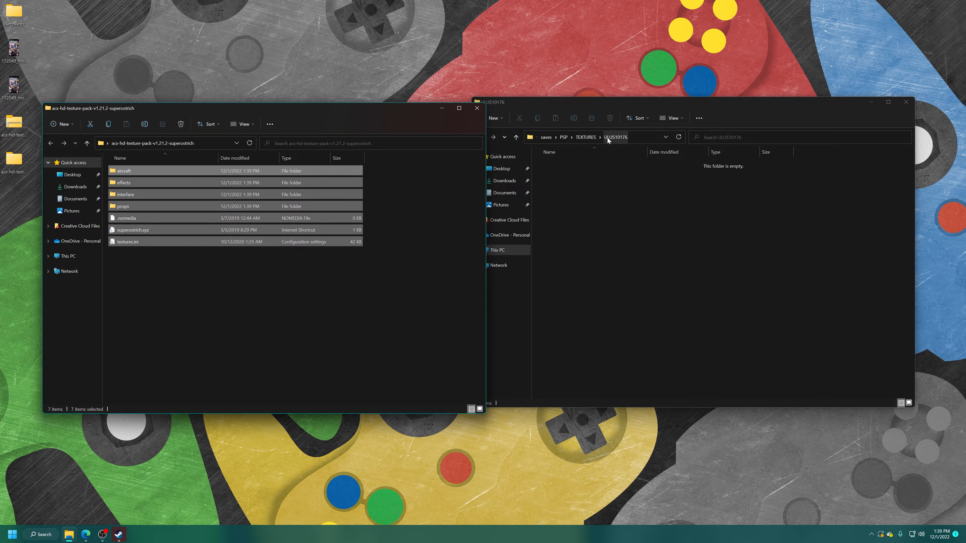
left_click_drag(251, 196, 619, 239)
left_click(609, 300)
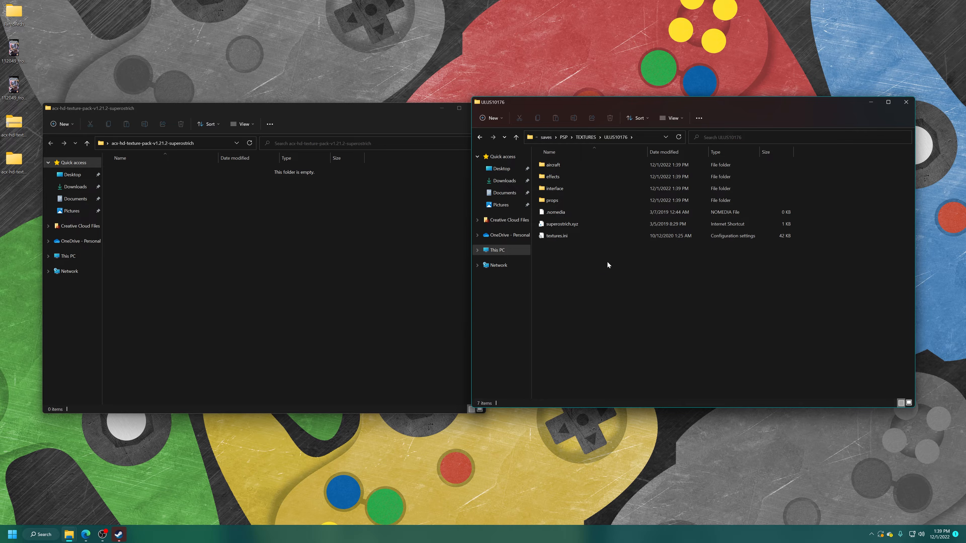
left_click(467, 109)
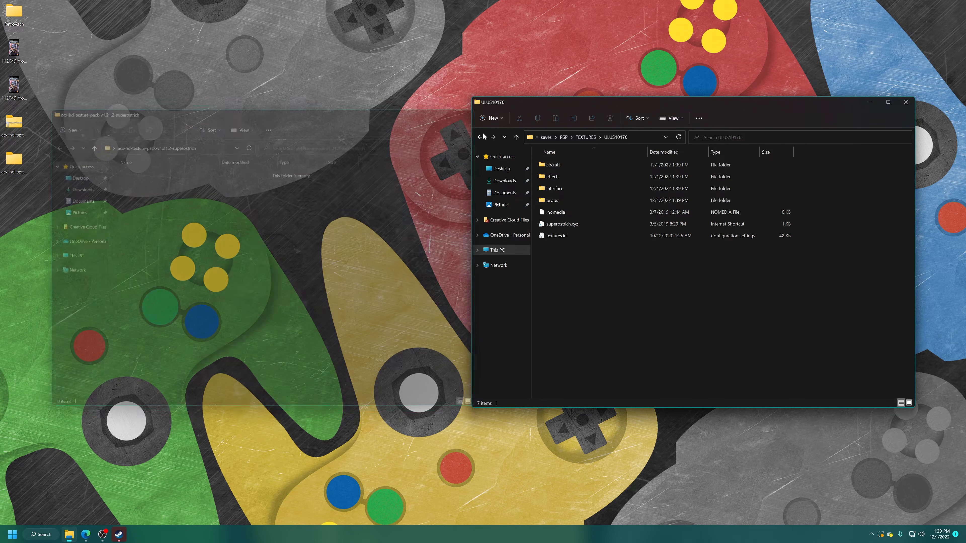
Step: Go back up to the RetroArch-Win64 folder and launch retroarch.exe
key("alt+Up")
key("alt+Up")
key("alt+Up")
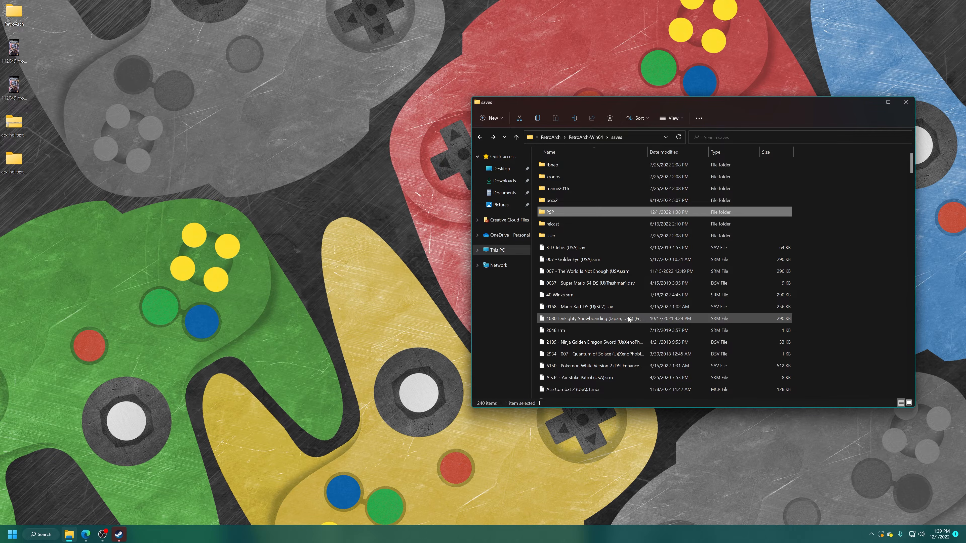
scroll(616, 308, "down", 5)
key("alt+Up")
scroll(599, 293, "down", 8)
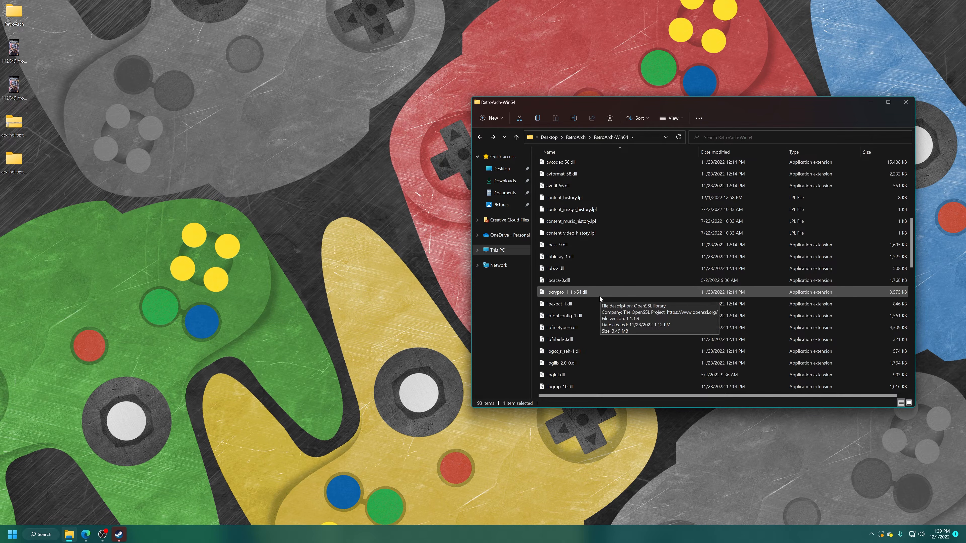
scroll(571, 304, "down", 3)
double_click(561, 318)
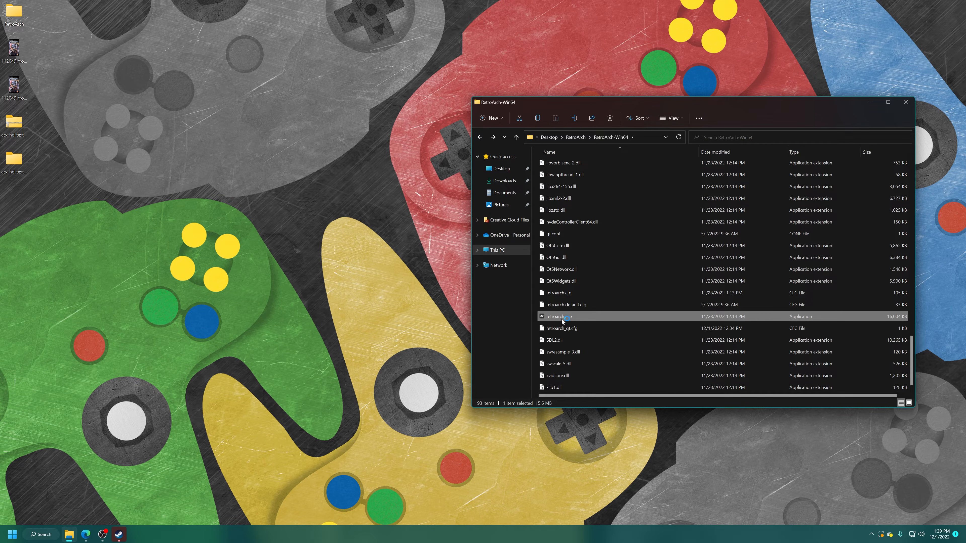
Step: Launch Ace Combat X in RetroArch and continue past the title screen to the game's main menu
key("Down")
key("Down")
key("Down")
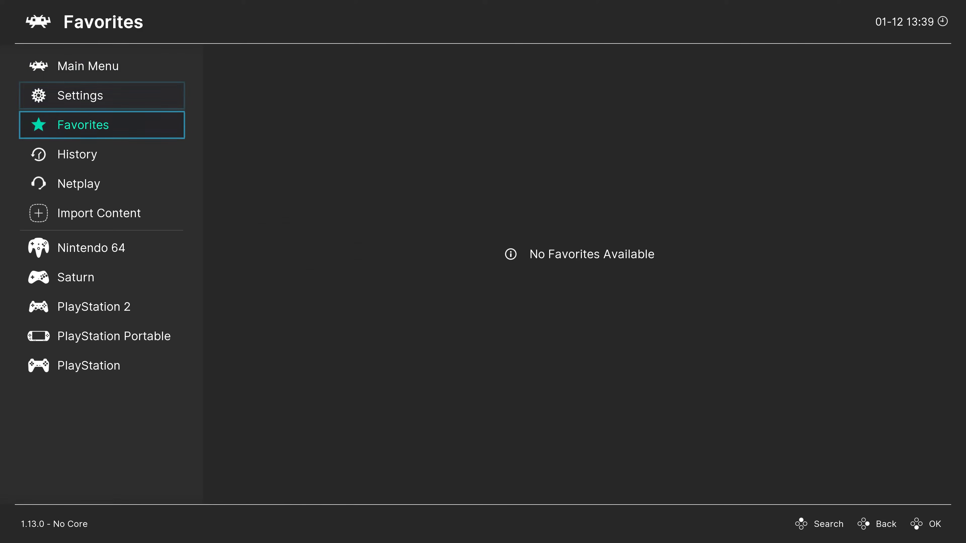
key("Right")
key("Return")
key("Return")
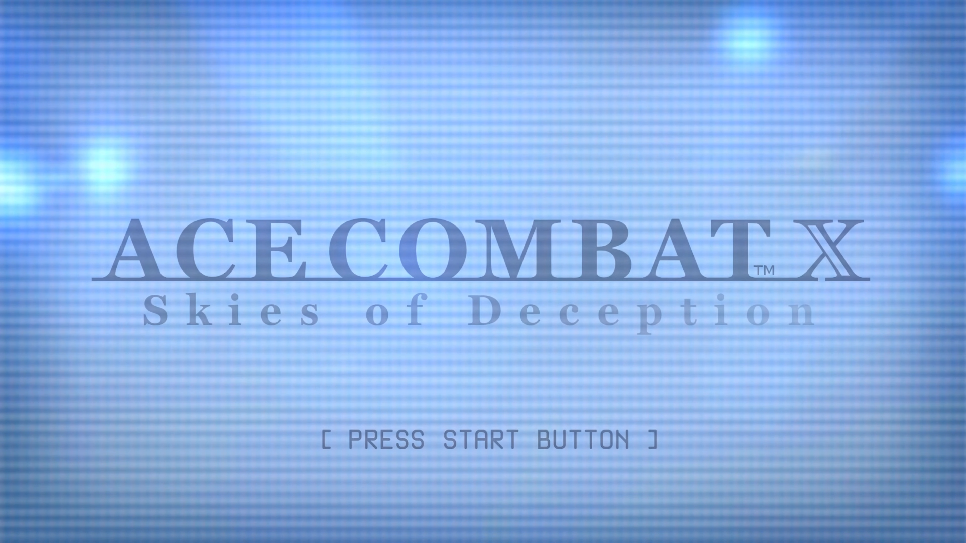
key("Return")
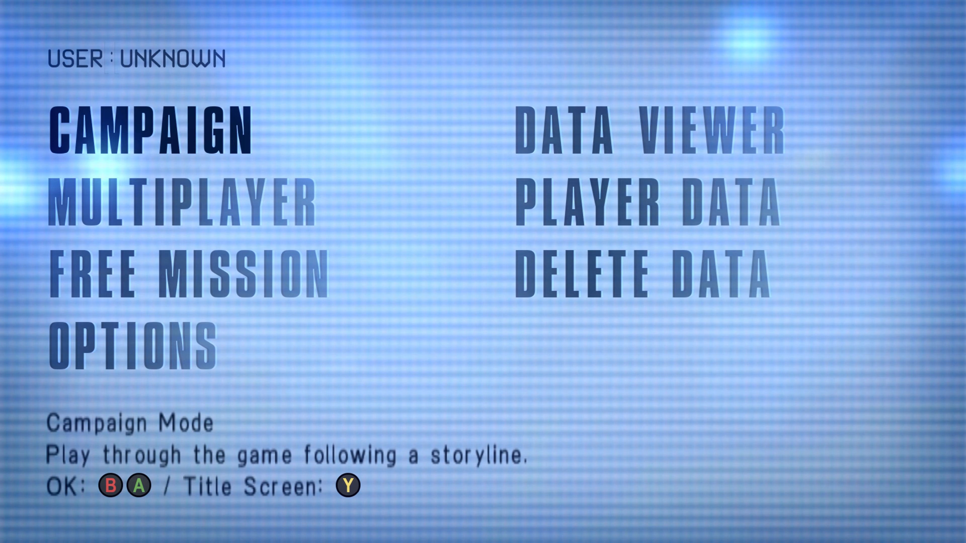
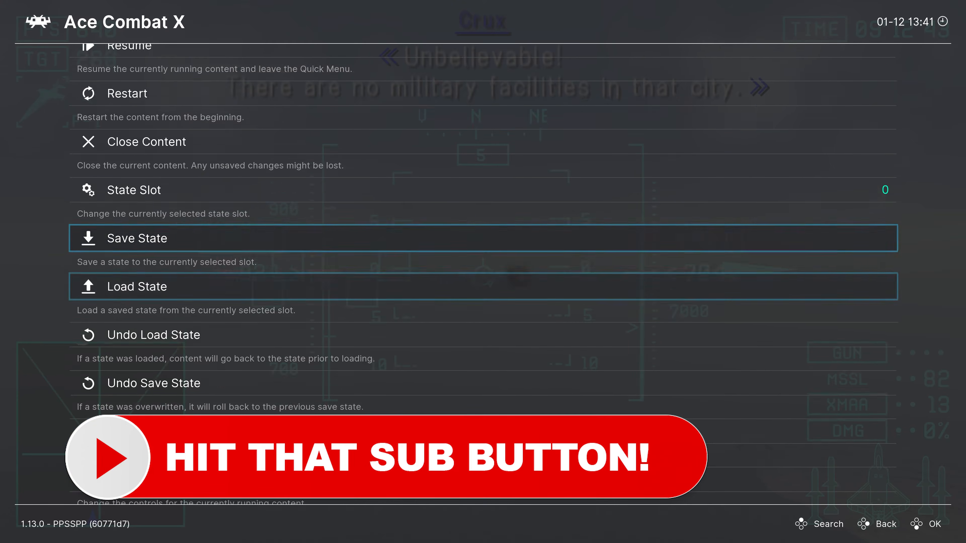
Step: Open the Core Options of the running Ace Combat X game and view the Texture Replacement setting in the Video options
key("Down")
key("Down")
key("Down")
key("Down")
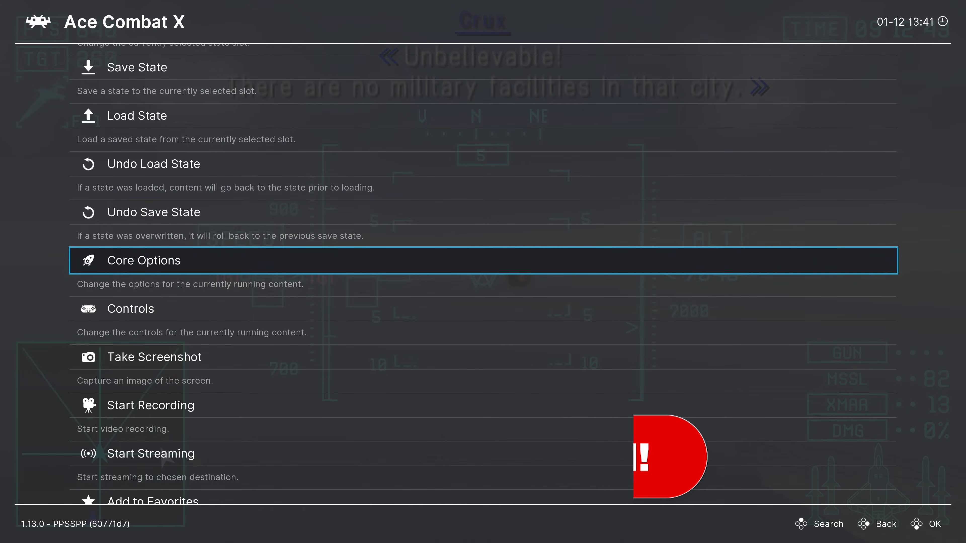
key("Return")
key("Down")
key("Down")
key("Return")
key("Up")
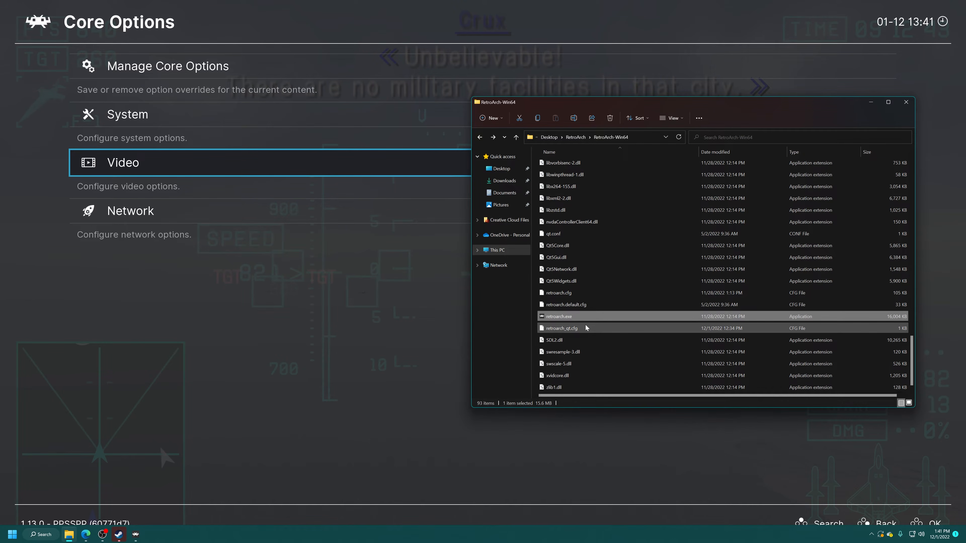
Step: Open the saves\PSP\TEXTURES folder inside RetroArch-Win64 to locate the game's ULUS10176 texture folder
scroll(600, 313, "up", 20)
double_click(543, 211)
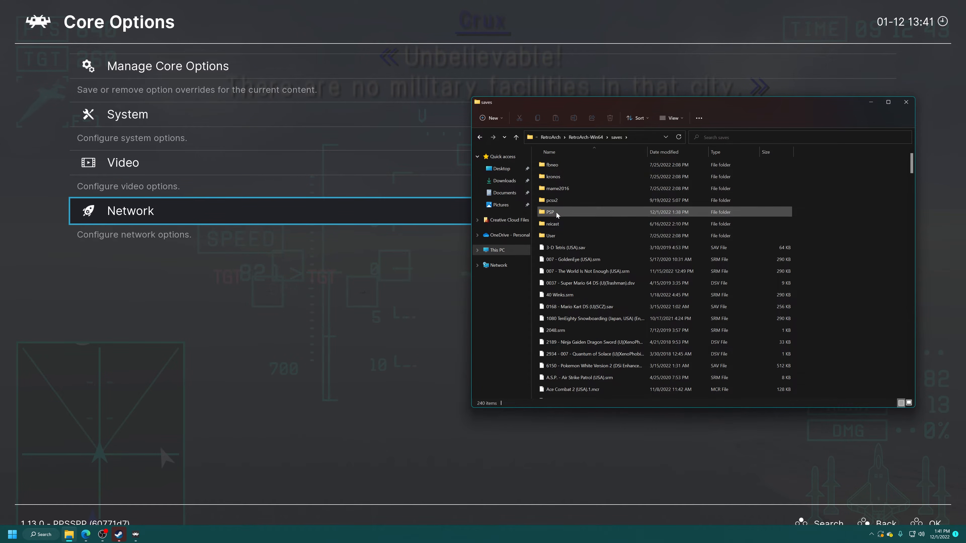
double_click(556, 213)
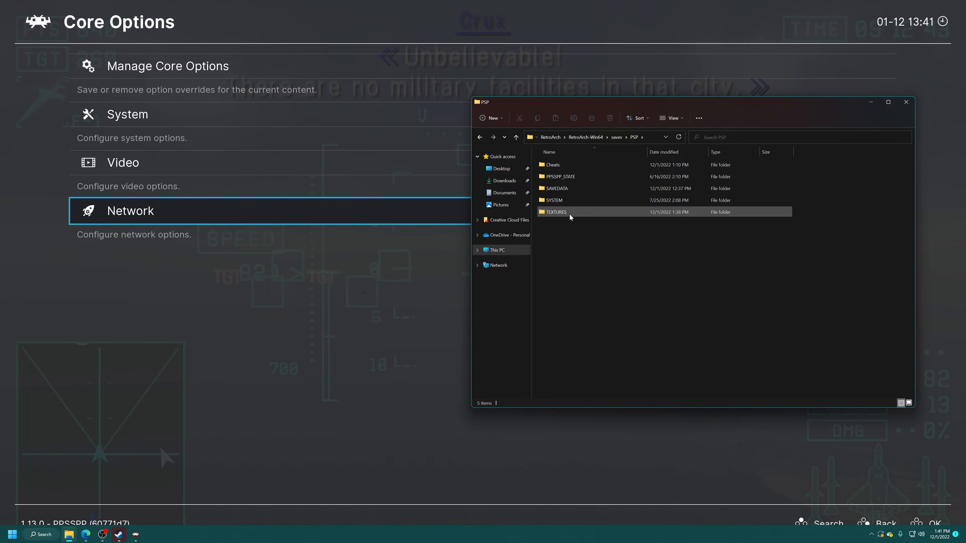
double_click(568, 215)
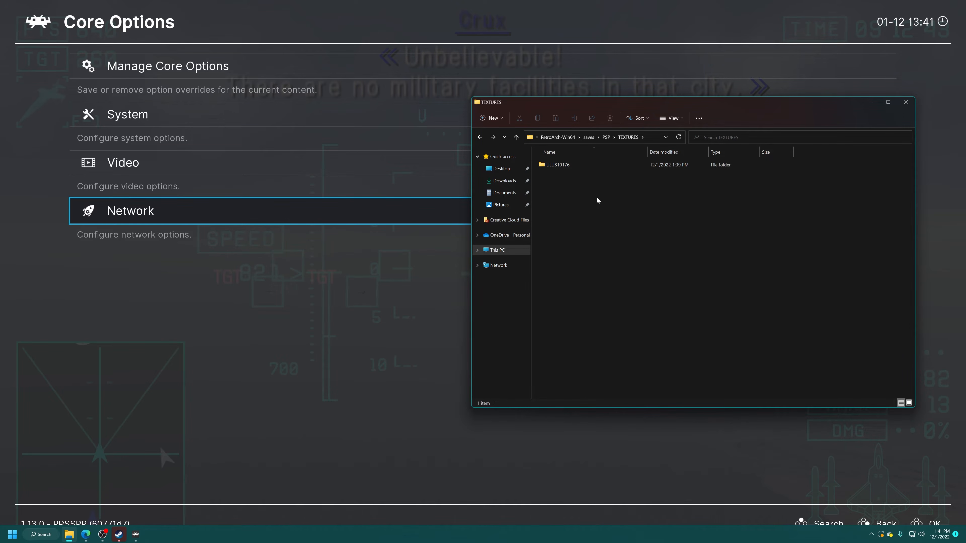
mouse_move(550, 166)
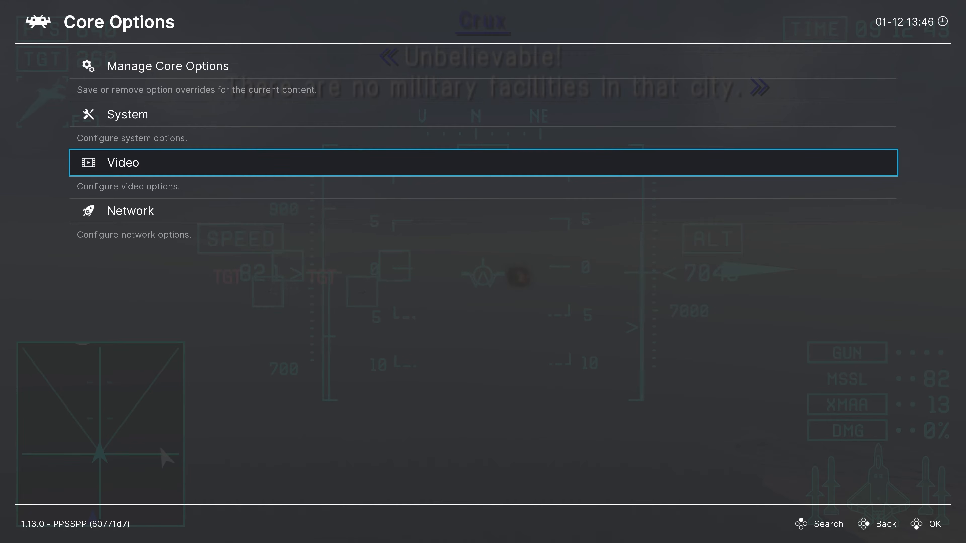
Step: Open the Network core options and examine the networking toggle and the MAC address entries
key("Down")
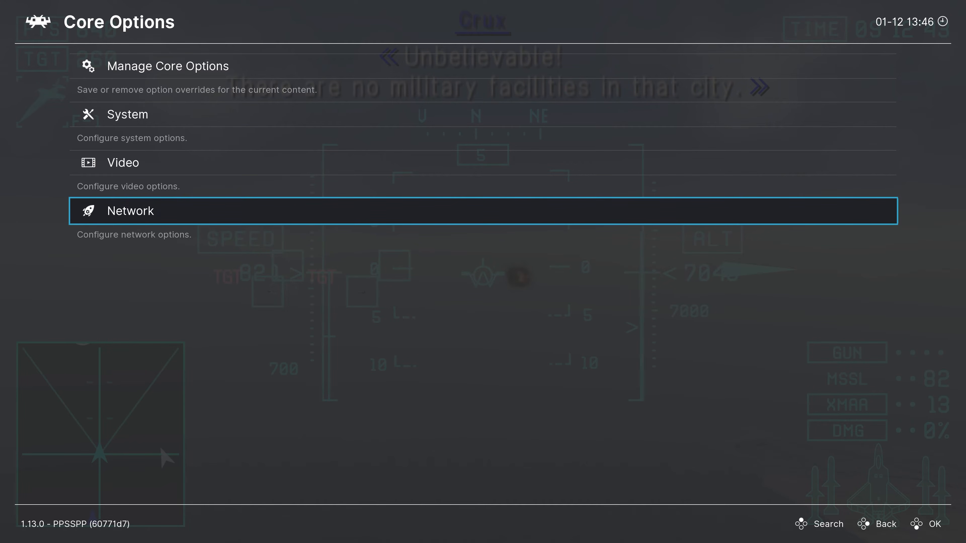
key("Return")
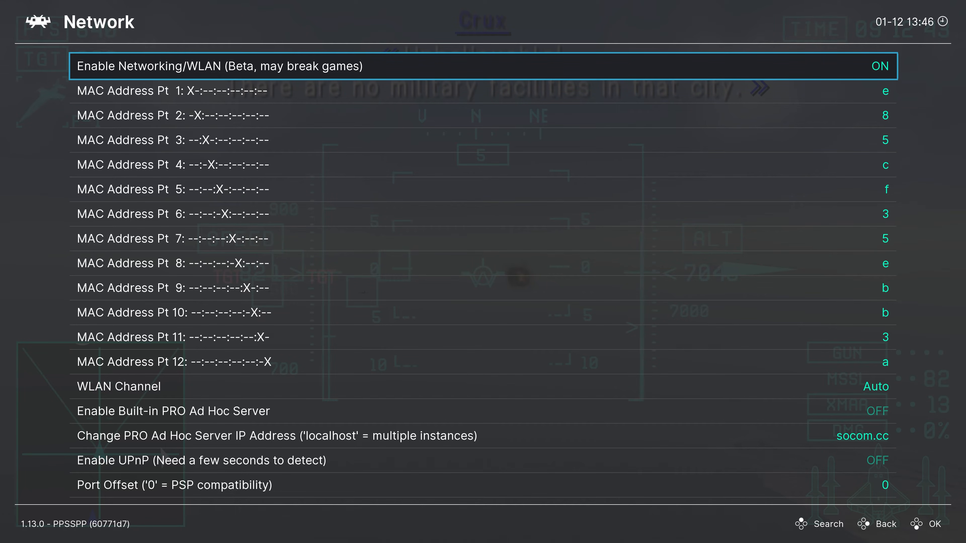
key("Return")
key("Return")
key("Down")
key("Down")
key("Down")
key("Down")
key("Down")
key("Down")
key("Down")
key("Down")
key("Down")
key("Down")
key("Down")
key("Up")
key("Up")
key("Up")
key("Up")
key("Up")
key("Up")
key("Up")
key("Down")
key("Down")
key("Down")
key("Down")
key("Down")
key("Down")
key("Down")
key("Down")
key("Down")
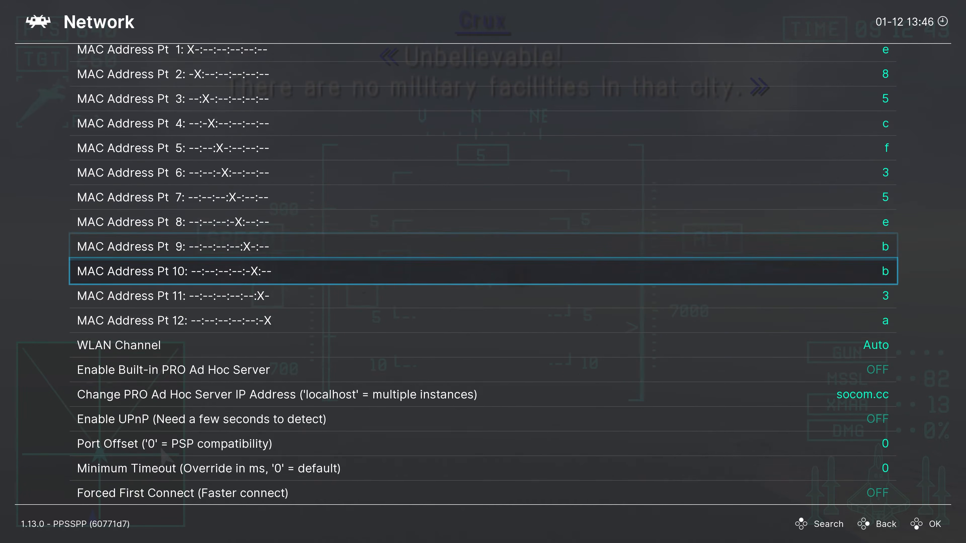
Step: Turn on Enable Built-in PRO Ad Hoc Server in the Network core options
key("Down")
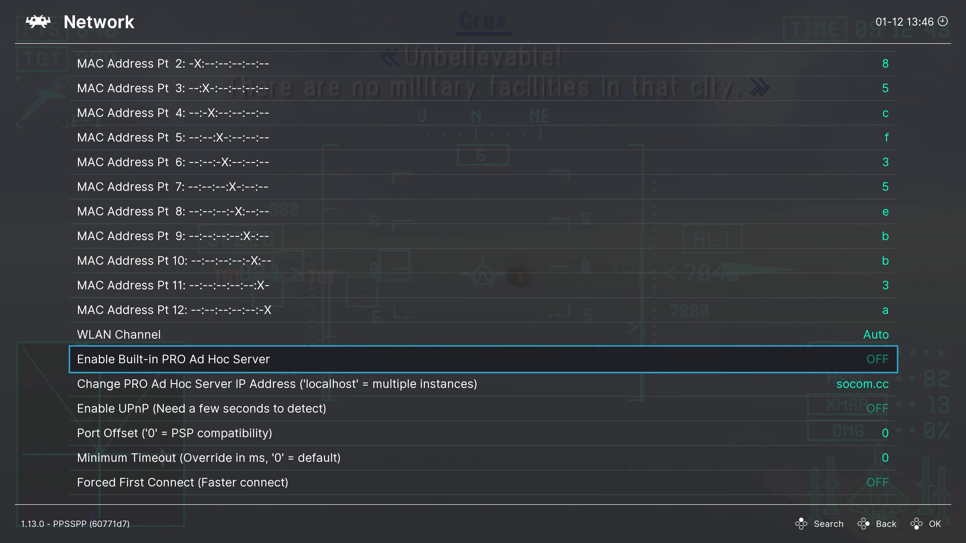
key("Return")
key("Down")
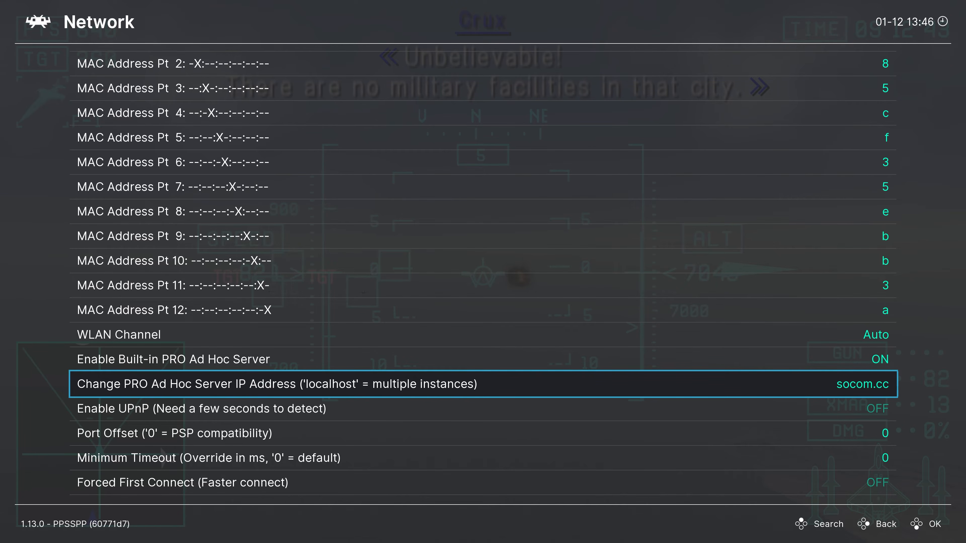
Step: Examine the available PRO Ad Hoc Server IP Address choices, then return to the Network options keeping socom.cc
key("Return")
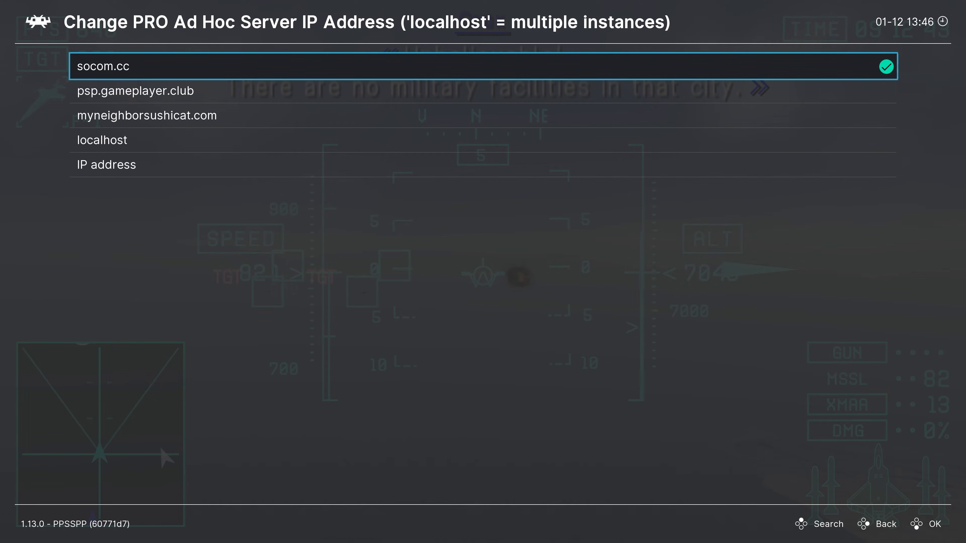
key("Down")
key("Down")
key("Down")
key("Down")
key("Up")
key("Up")
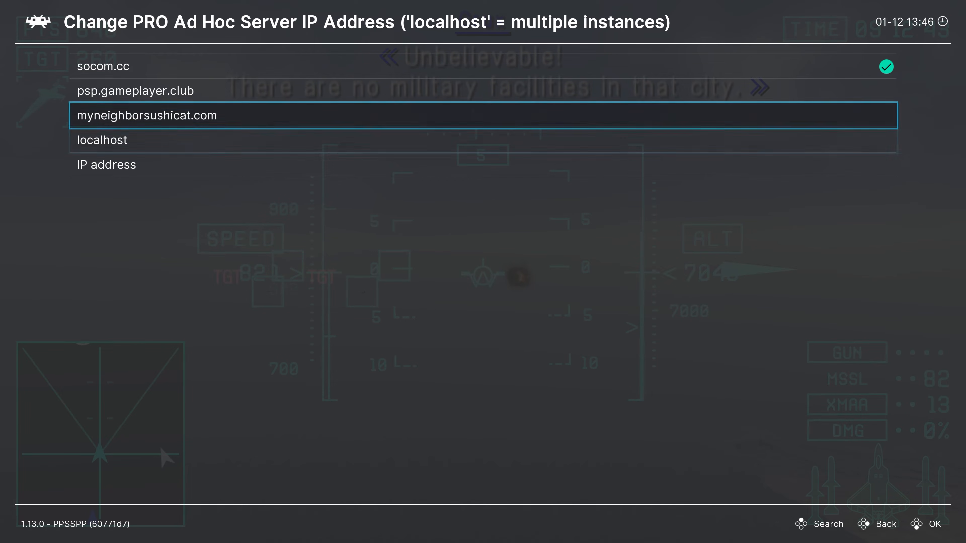
key("Up")
key("Up")
key("Down")
key("Down")
key("Down")
key("Down")
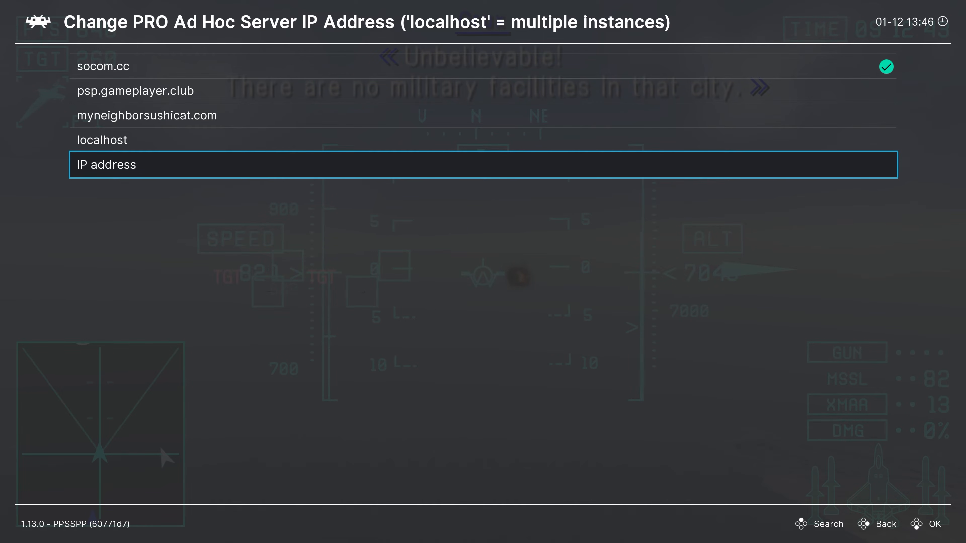
key("BackSpace")
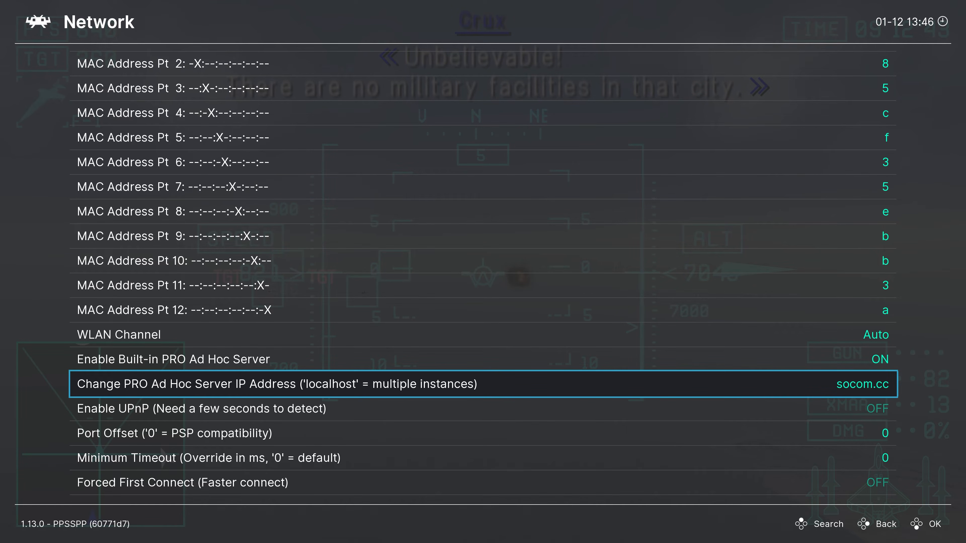
Step: Turn on Enable UPnP and go back to the Core Options list
key("Down")
key("Return")
key("Down")
key("Down")
key("Down")
key("Down")
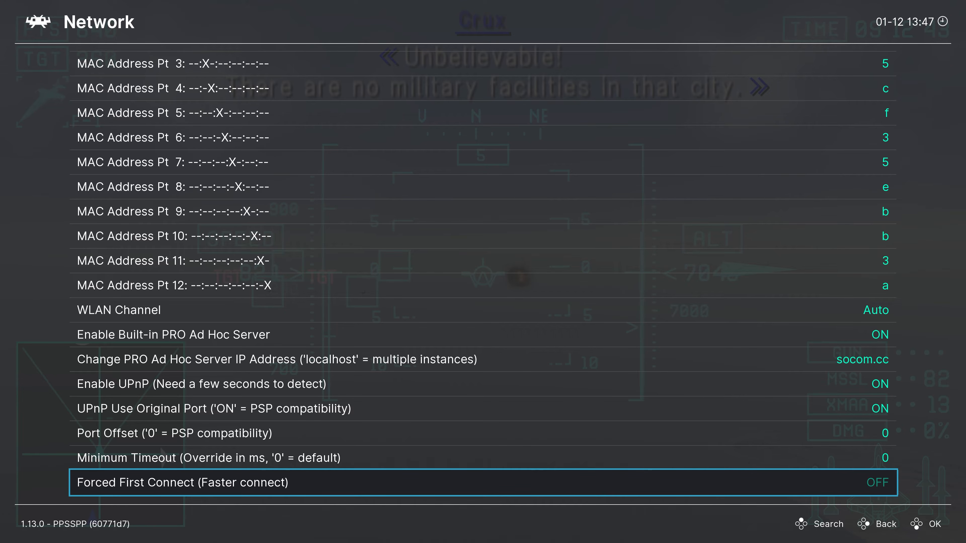
key("Up")
key("Up")
key("Up")
key("Up")
key("Up")
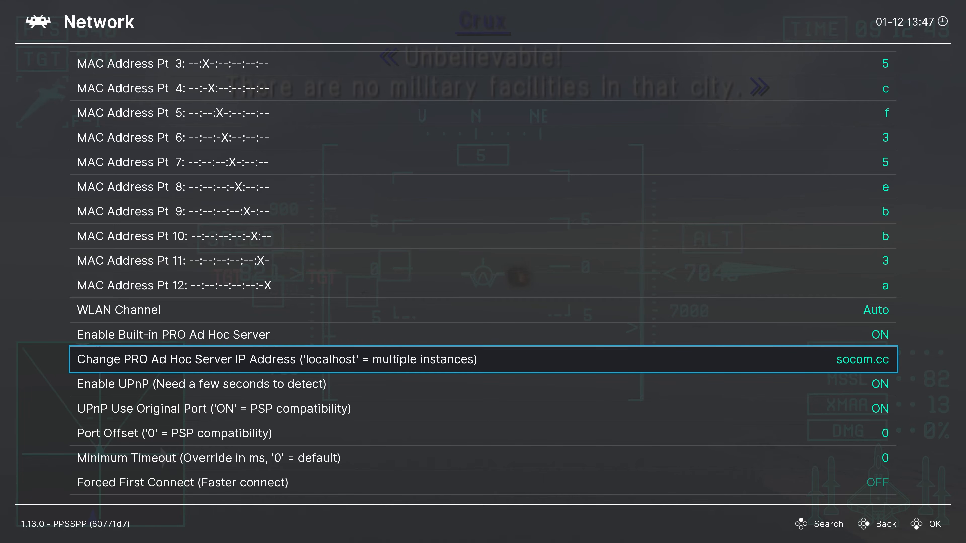
key("BackSpace")
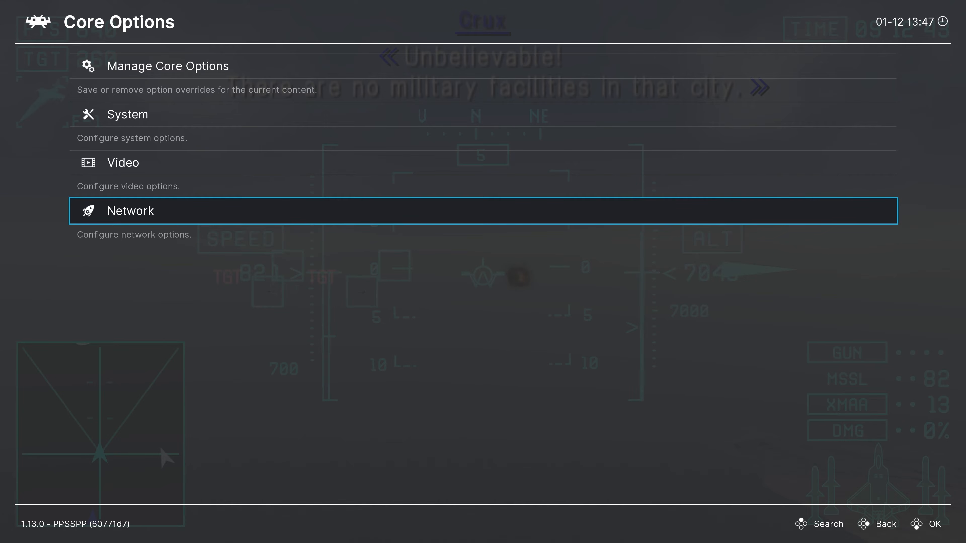
Step: Open Manage Core Options to examine the save choices for the game and content directory, and return to the game's quick menu
key("Up")
key("Up")
key("Up")
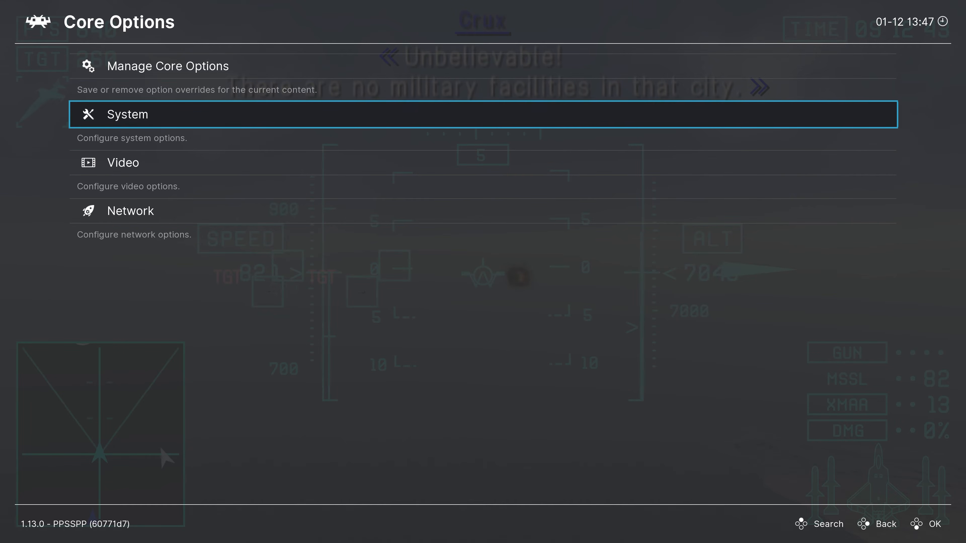
key("Return")
key("Down")
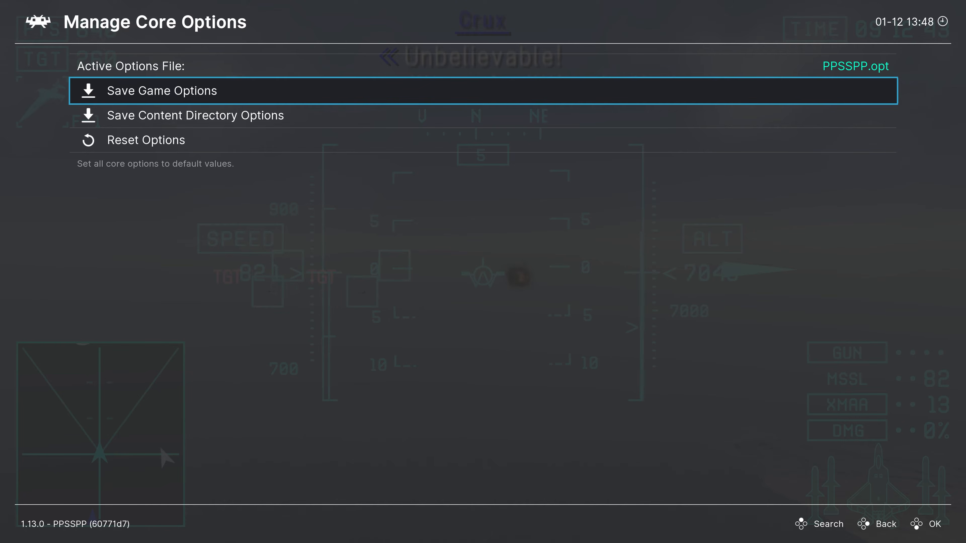
key("BackSpace")
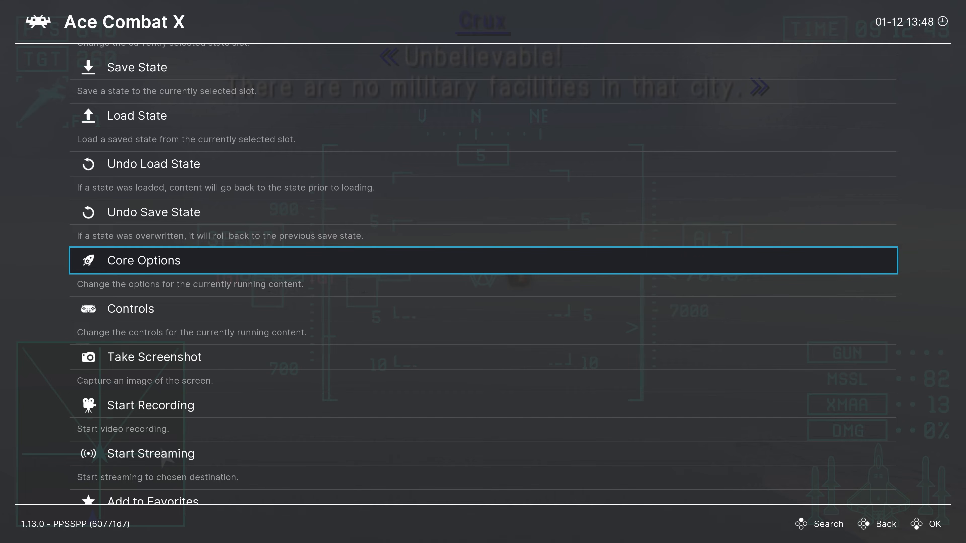
Step: Open the game's Shaders settings and start loading a shader preset from the shaders_slang folder
key("Down")
key("Down")
key("Down")
key("Down")
key("Down")
key("Down")
key("Down")
key("Down")
key("Down")
key("Down")
key("Down")
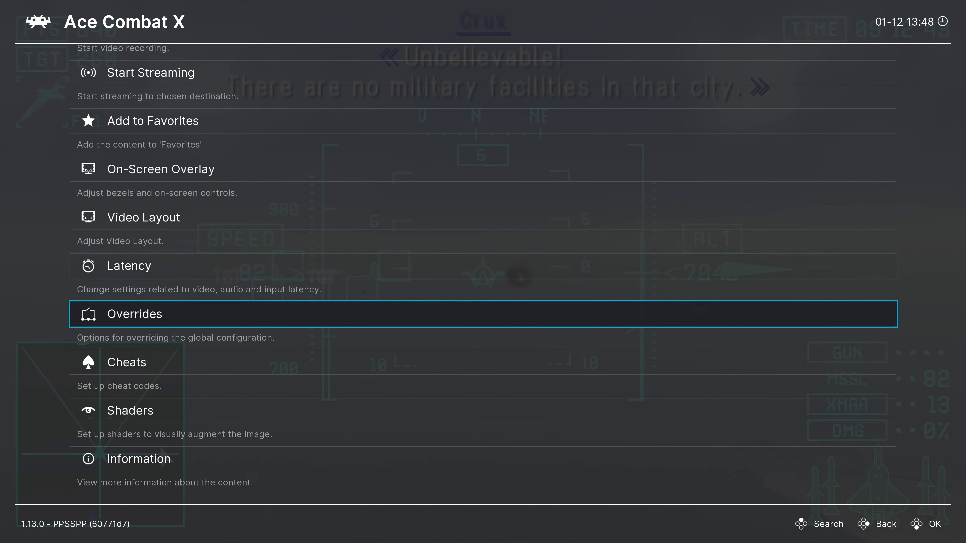
key("Return")
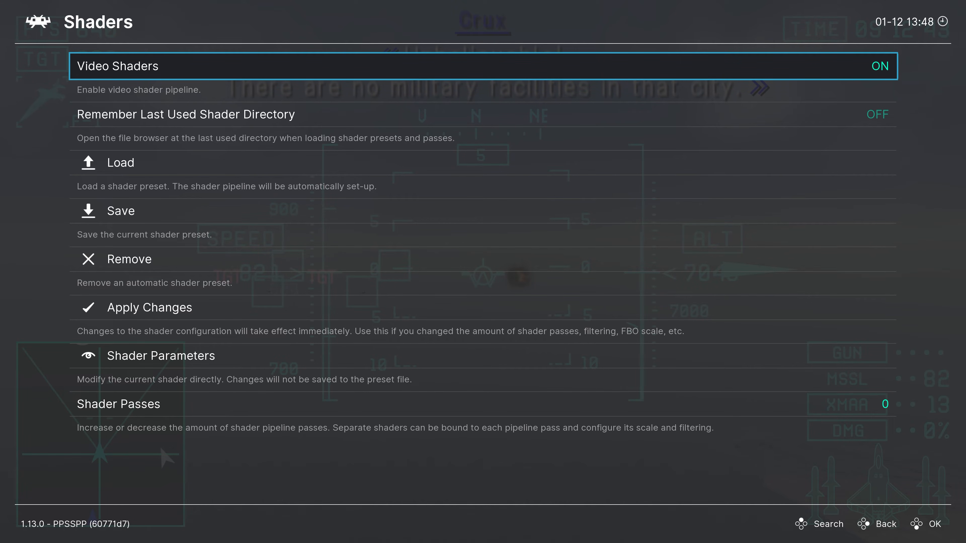
key("Down")
key("Down")
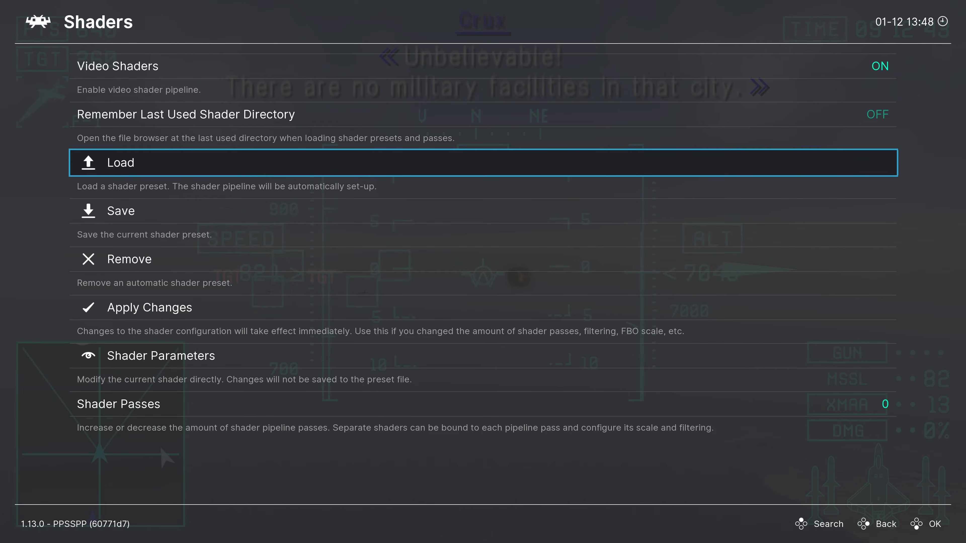
key("Return")
Step: Go to the console-border folder inside the handheld shader presets
key("Down")
key("Down")
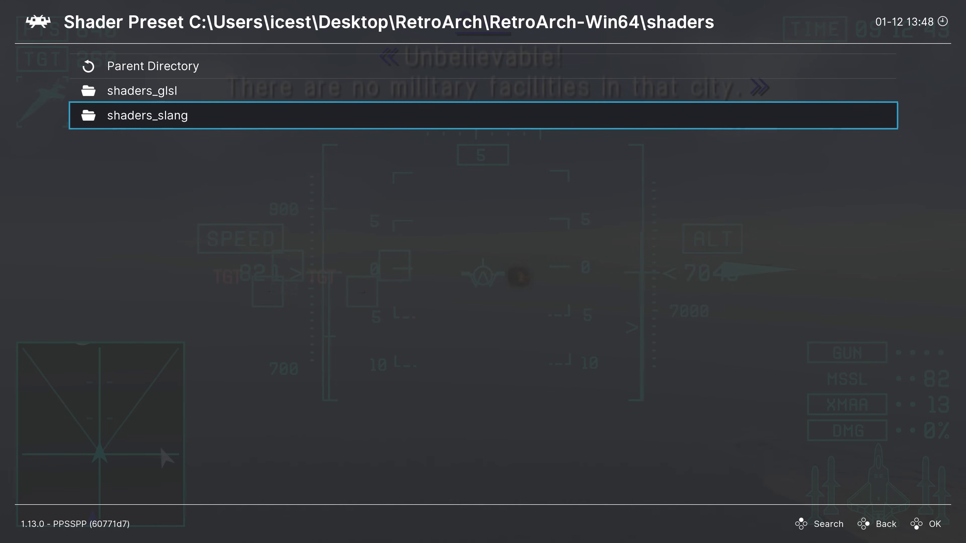
key("Return")
key("Down")
key("Down")
key("Down")
key("Down")
key("Down")
key("Down")
key("Down")
key("Down")
key("Down")
key("Down")
key("Down")
key("Down")
key("Down")
key("Down")
key("Down")
key("Down")
key("Down")
key("Down")
key("Down")
key("Down")
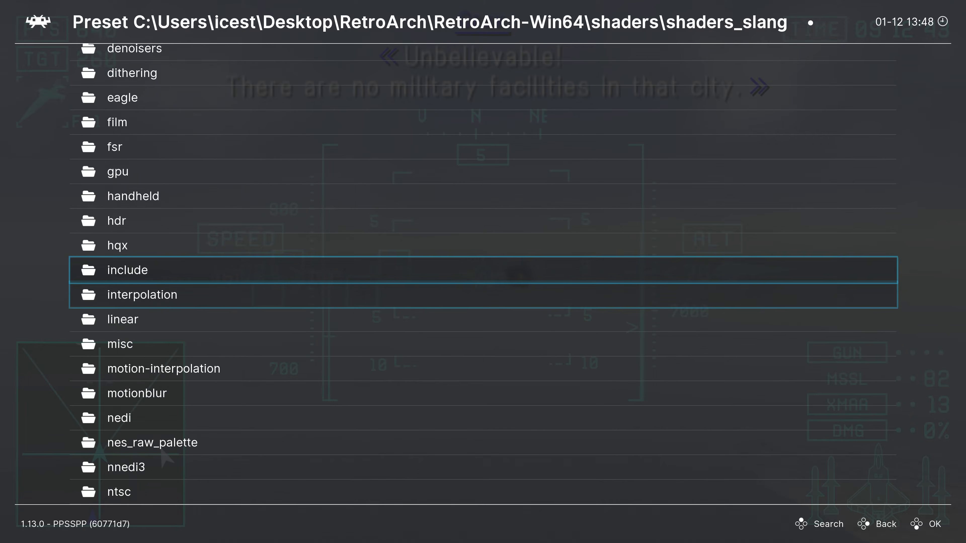
key("Down")
key("Down")
key("Down")
key("Down")
key("Down")
key("Down")
key("Down")
key("Down")
key("Down")
key("Down")
key("Down")
key("Down")
key("Down")
key("Down")
key("Down")
key("Down")
key("Down")
key("Down")
key("Down")
key("Down")
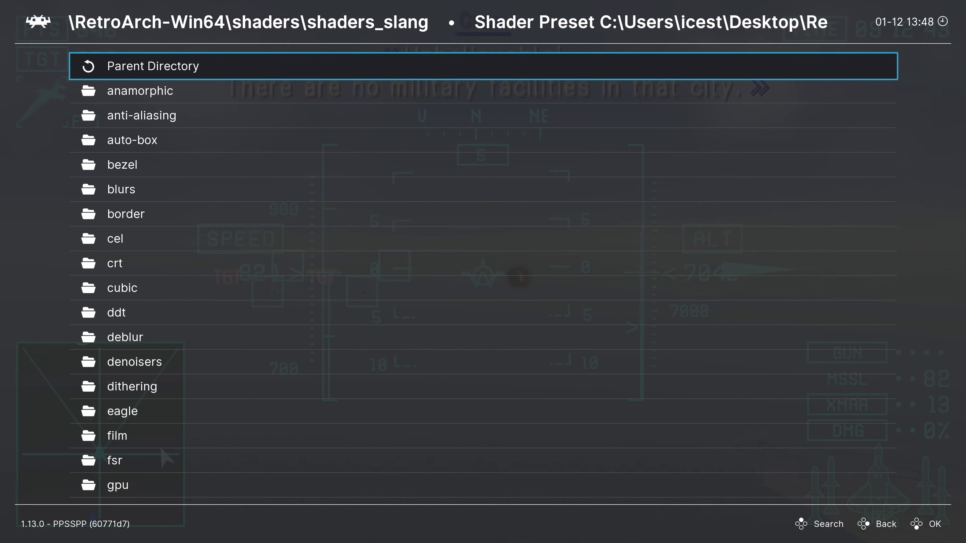
key("Down")
key("Down")
key("Down")
key("Down")
key("Down")
key("Down")
key("Down")
key("Down")
key("Down")
key("Down")
key("Down")
key("Down")
key("Down")
key("Down")
key("Down")
key("Down")
key("Down")
key("Down")
key("Return")
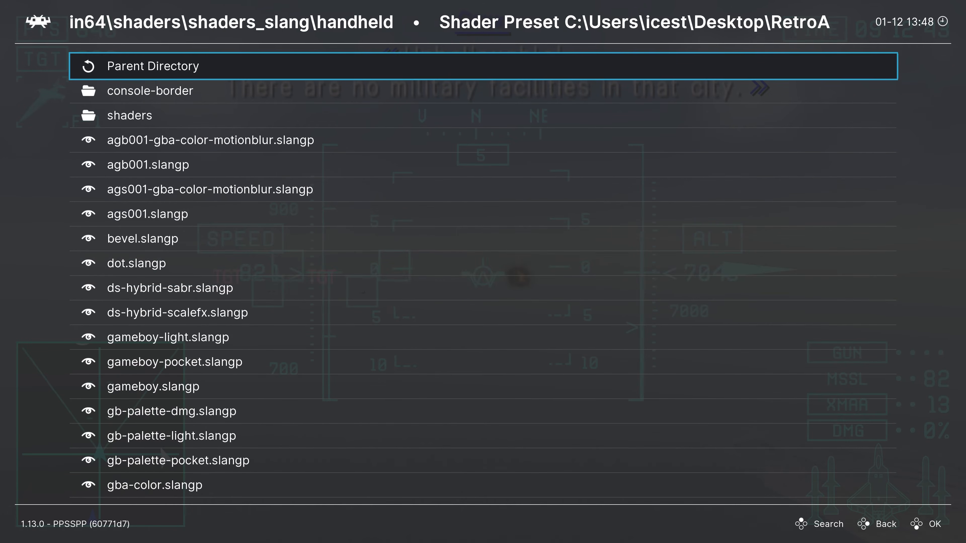
key("Down")
key("Return")
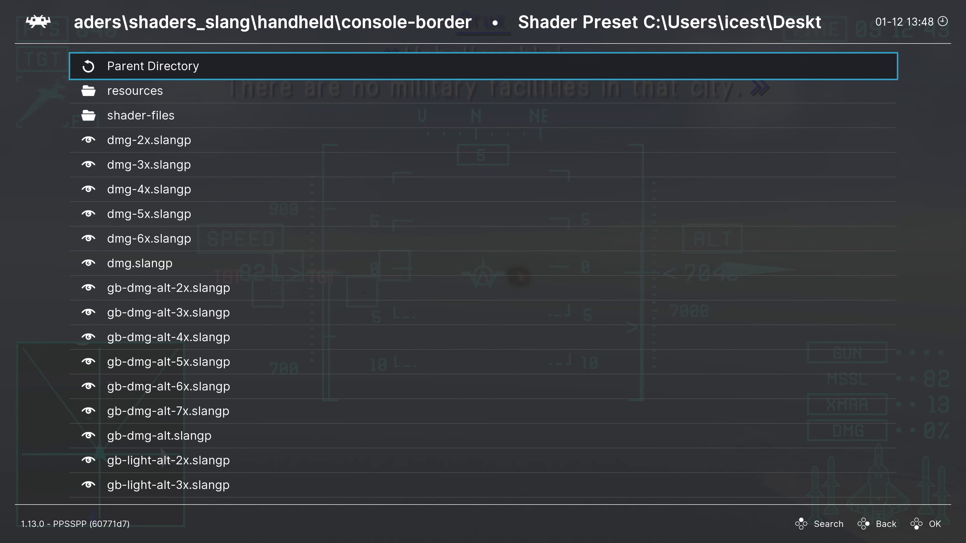
Step: Load the psp-5x.slangp shader preset and return to the game to view the PSP border
key("Down")
key("Down")
key("Down")
key("Down")
key("Down")
key("Down")
key("Down")
key("Down")
key("Down")
key("Down")
key("Down")
key("Down")
key("Down")
key("Down")
key("Down")
key("Down")
key("Down")
key("Down")
key("Down")
key("Down")
key("Down")
key("Down")
key("Down")
key("Down")
key("Down")
key("Down")
key("Down")
key("Down")
key("Down")
key("Down")
key("Down")
key("Down")
key("Down")
key("Down")
key("Down")
key("Down")
key("Down")
key("Down")
key("Down")
key("Down")
key("Down")
key("Down")
key("Down")
key("Down")
key("Down")
key("Down")
key("Down")
key("Down")
key("Down")
key("Down")
key("Down")
key("Down")
key("Down")
key("Down")
key("Down")
key("Down")
key("Down")
key("Down")
key("Down")
key("Down")
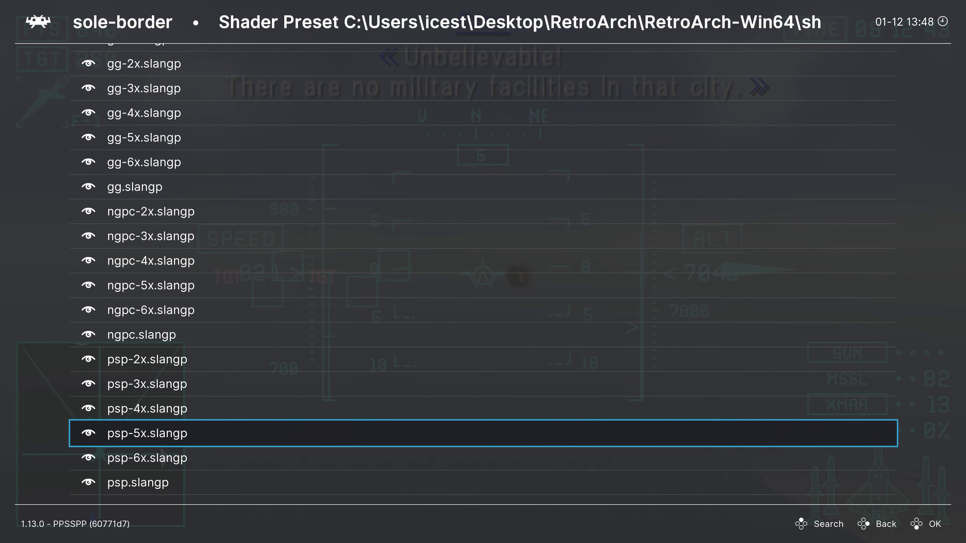
key("Return")
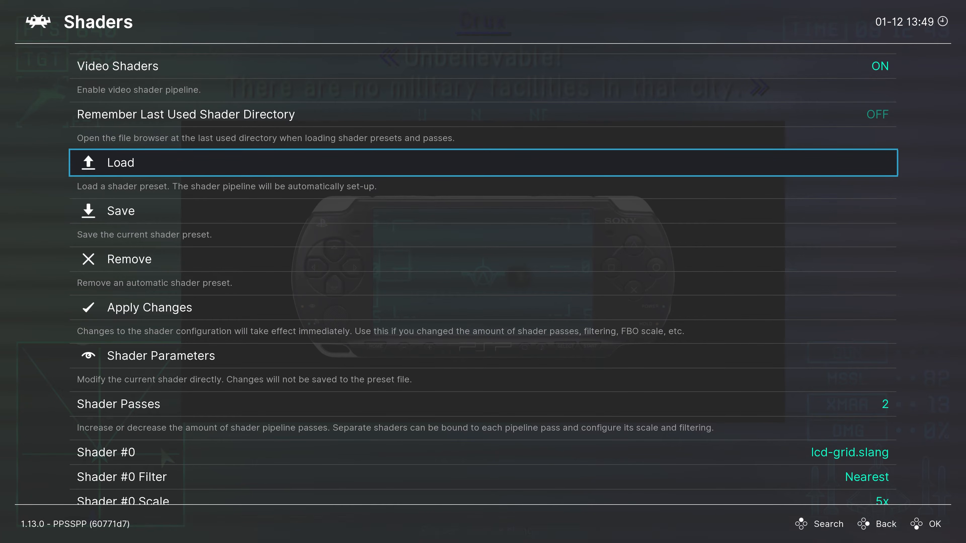
key("F1")
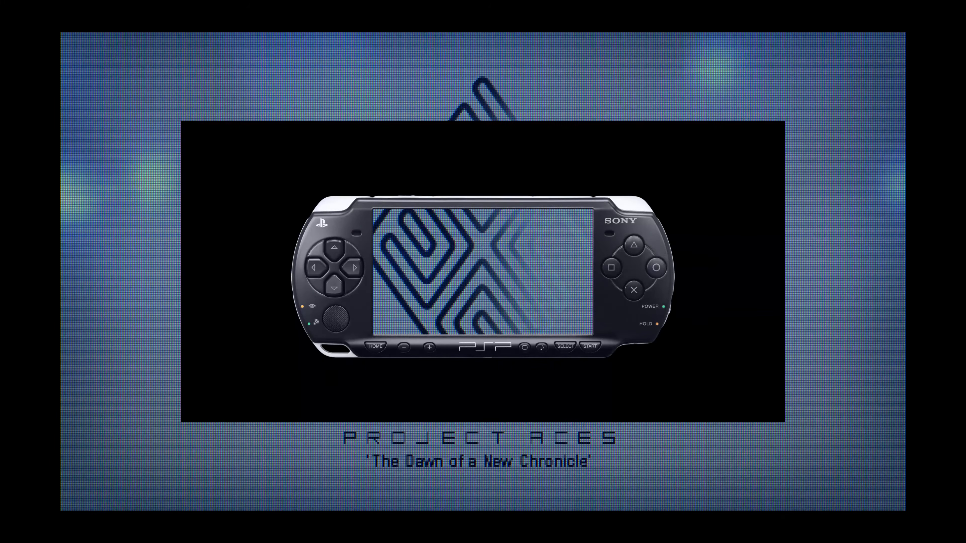
Step: Start a new Campaign game at Normal difficulty with the PSP border shader shown
key("F1")
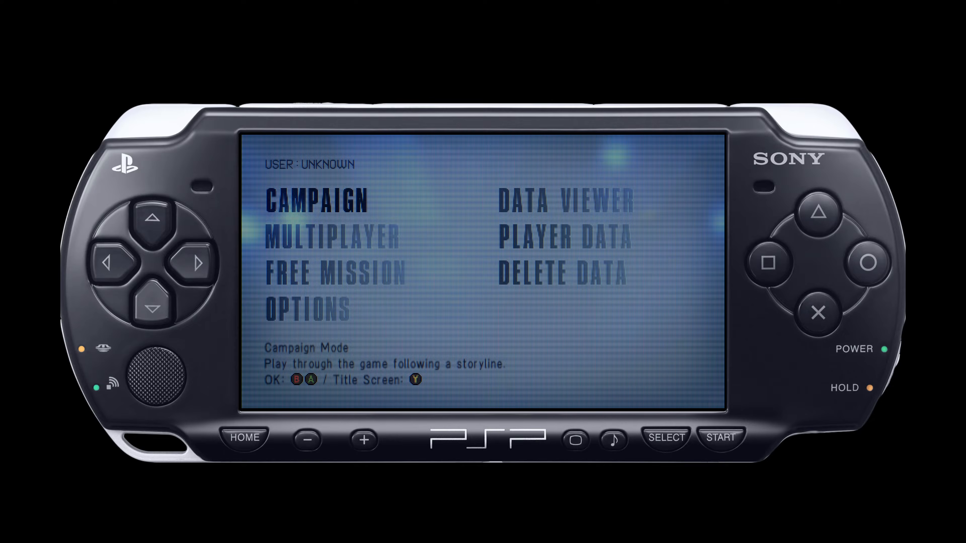
key("Down")
key("Up")
key("z")
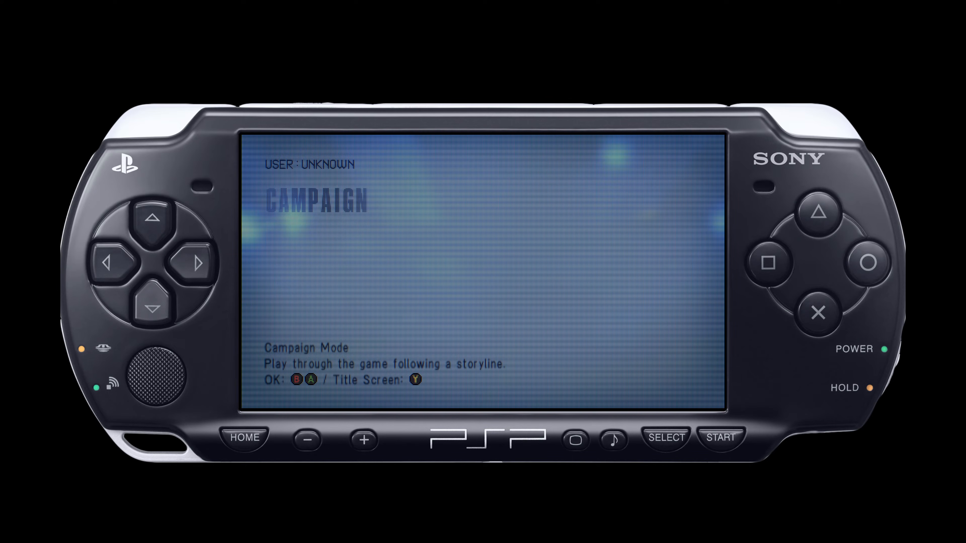
key("z")
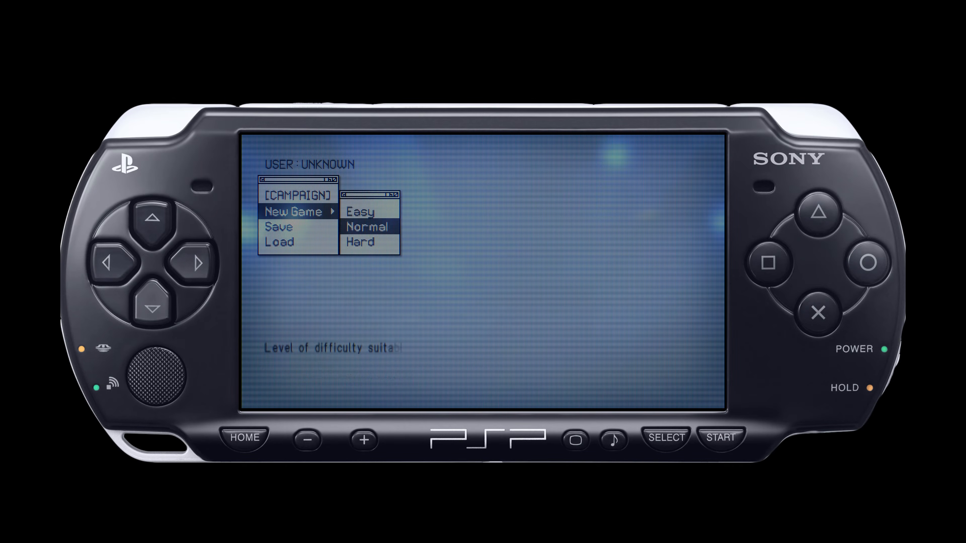
key("z")
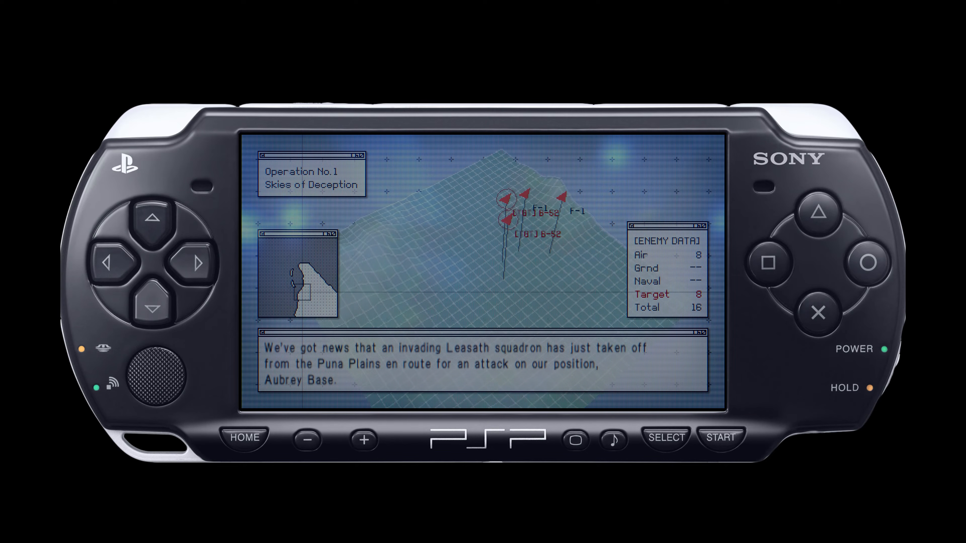
Step: Start the mission Skies of Deception with the F-22 fighter and take off
key("Return")
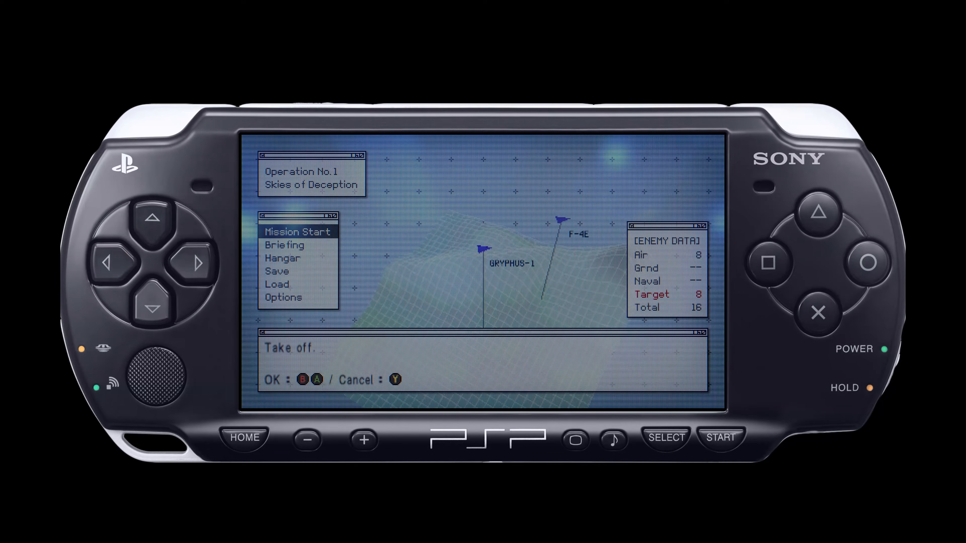
key("Return")
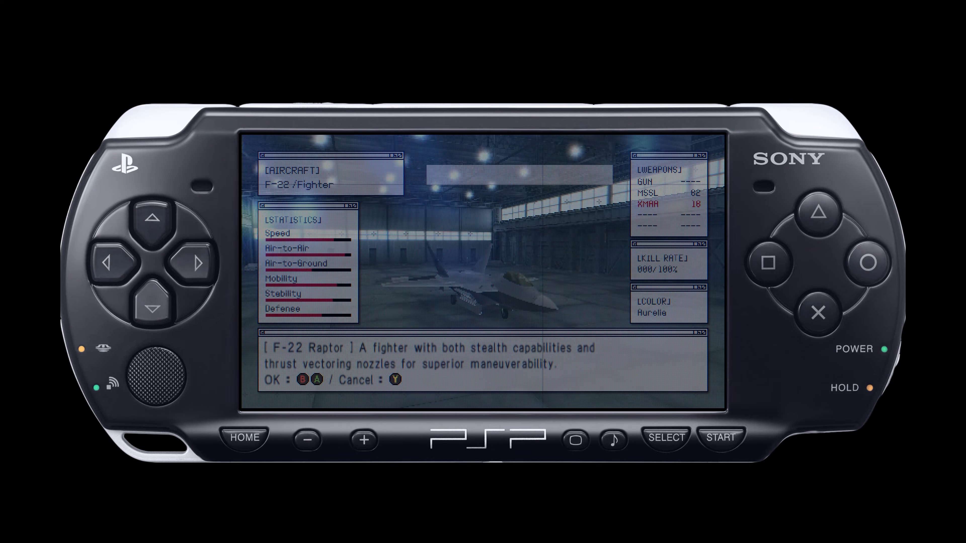
key("Return")
key("Return")
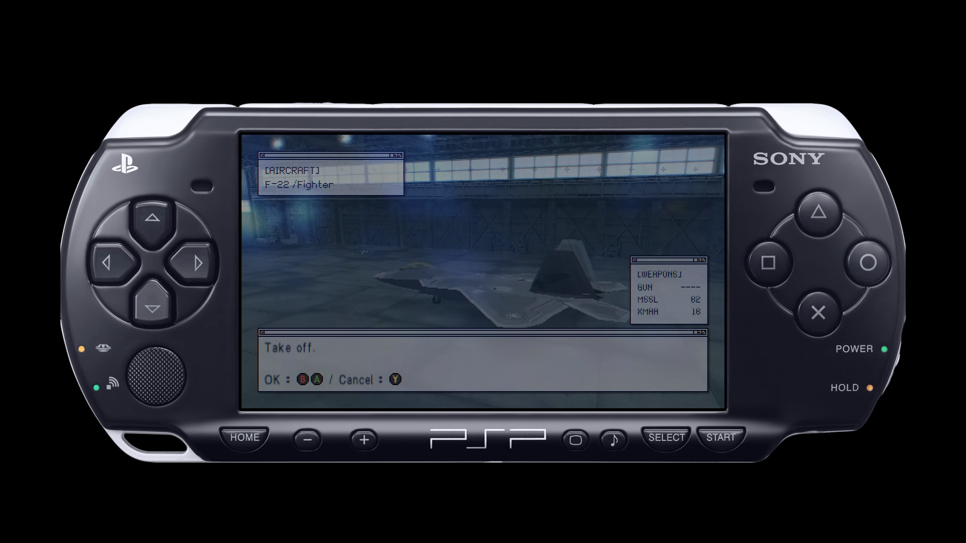
key("Return")
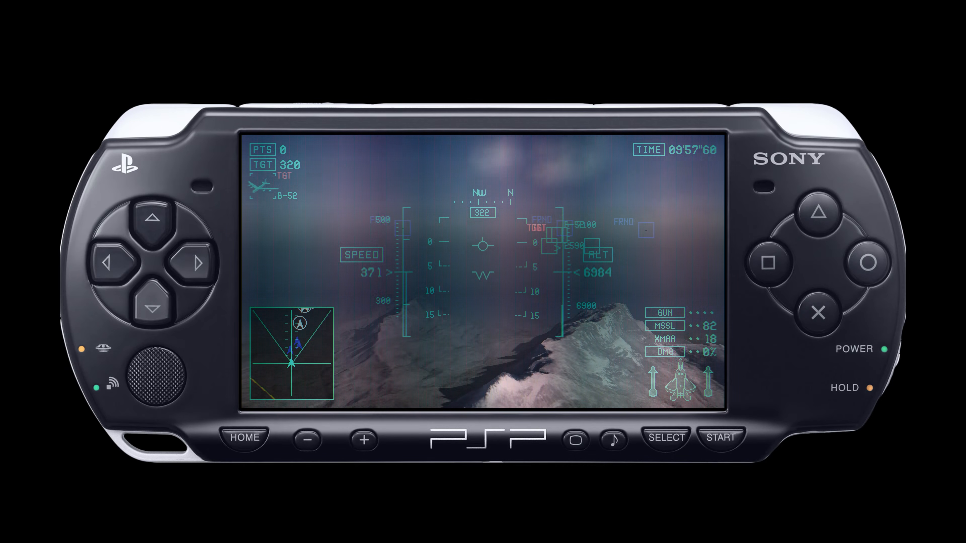
Step: Start loading another shader preset from the Shaders settings and go to the handheld folder inside shaders_slang
key("F1")
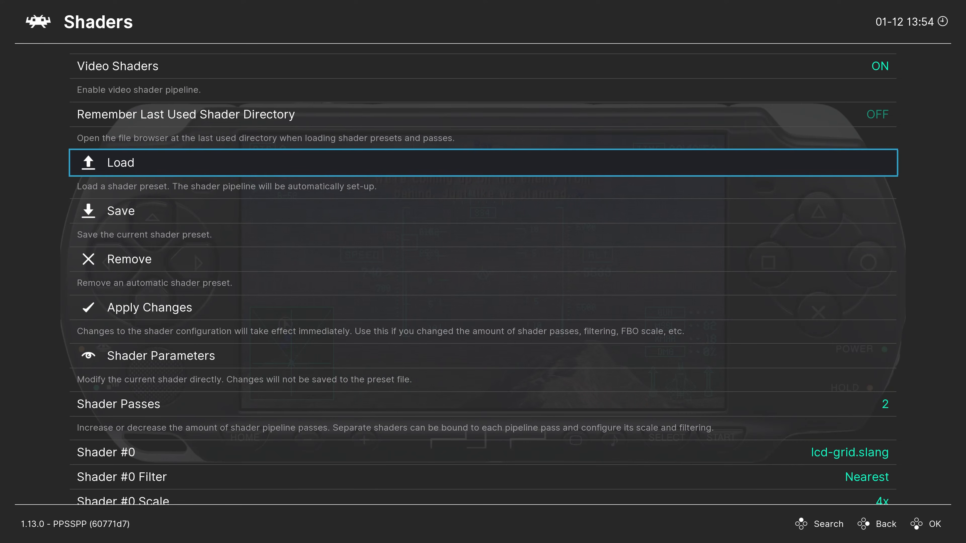
key("Return")
key("Down")
key("Down")
key("Return")
key("Down")
key("Down")
key("Down")
key("Down")
key("Down")
key("Down")
key("Down")
key("Down")
key("Down")
key("Down")
key("Down")
key("Down")
key("Down")
key("Down")
key("Down")
key("Down")
key("Down")
key("Down")
key("Return")
Step: Load the psp-color.slangp shader preset and return to the game
key("Up")
key("Up")
key("Up")
key("Up")
key("Up")
key("Up")
key("Up")
key("Up")
key("Up")
key("Up")
key("Up")
key("Up")
key("Up")
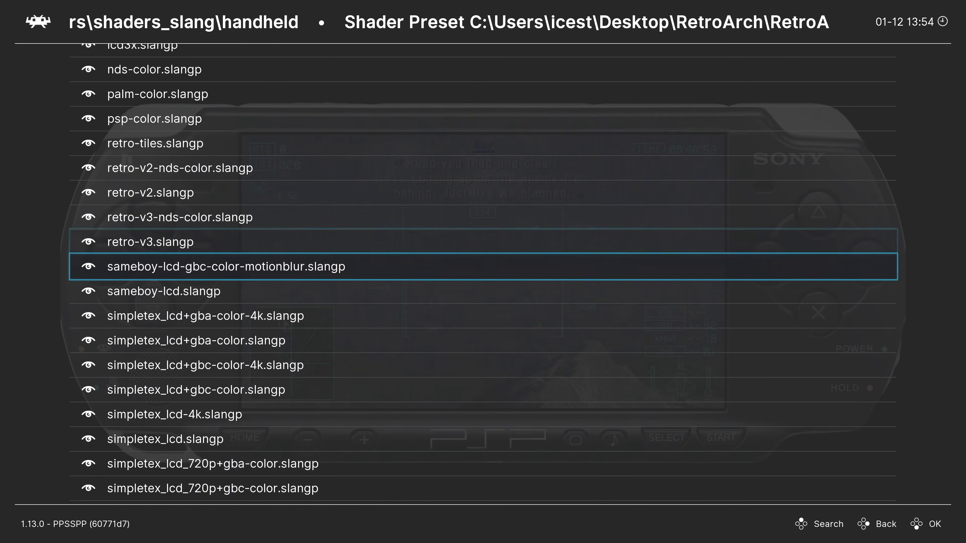
key("Up")
key("Up")
key("Up")
key("Up")
key("Up")
key("Up")
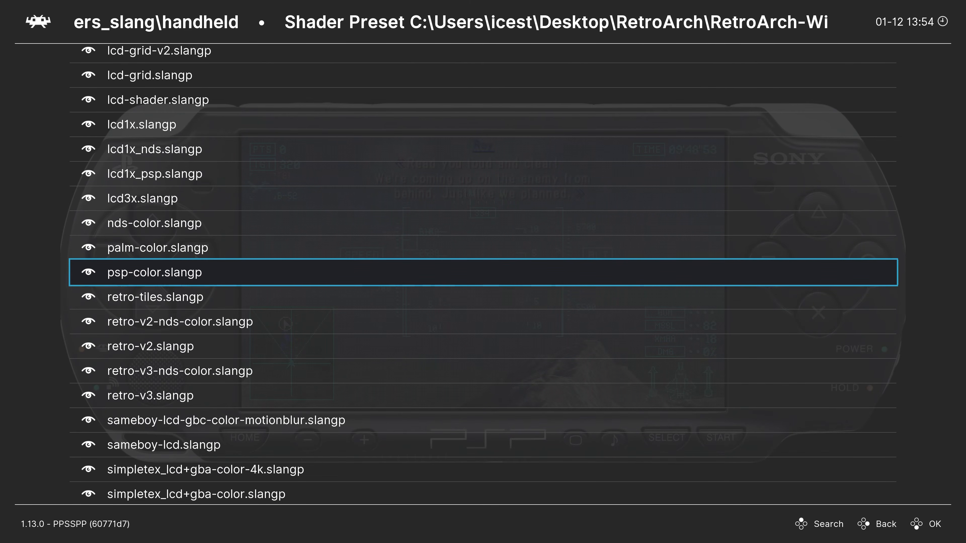
key("Return")
key("F1")
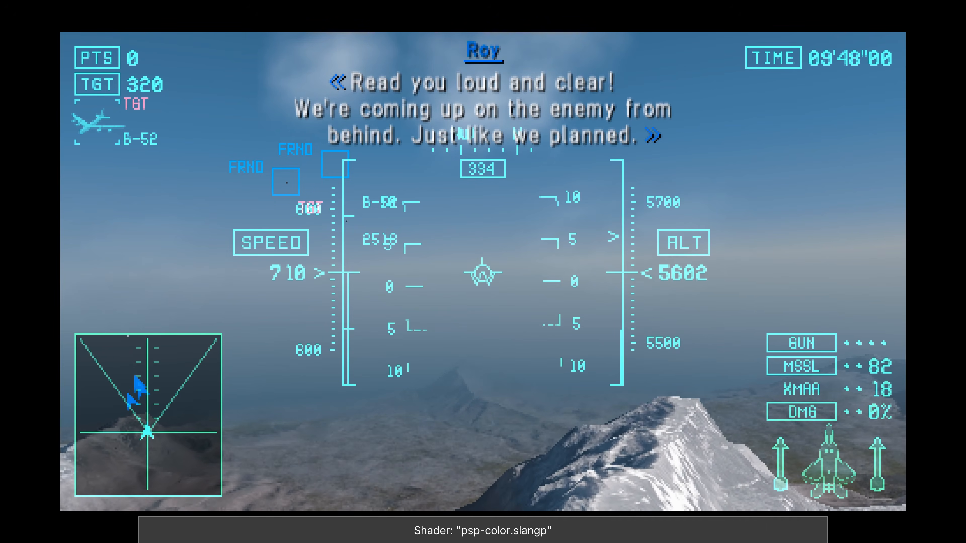
Step: Roll and pitch the aircraft in flight to examine the picture with the PSP color shader
key("Left")
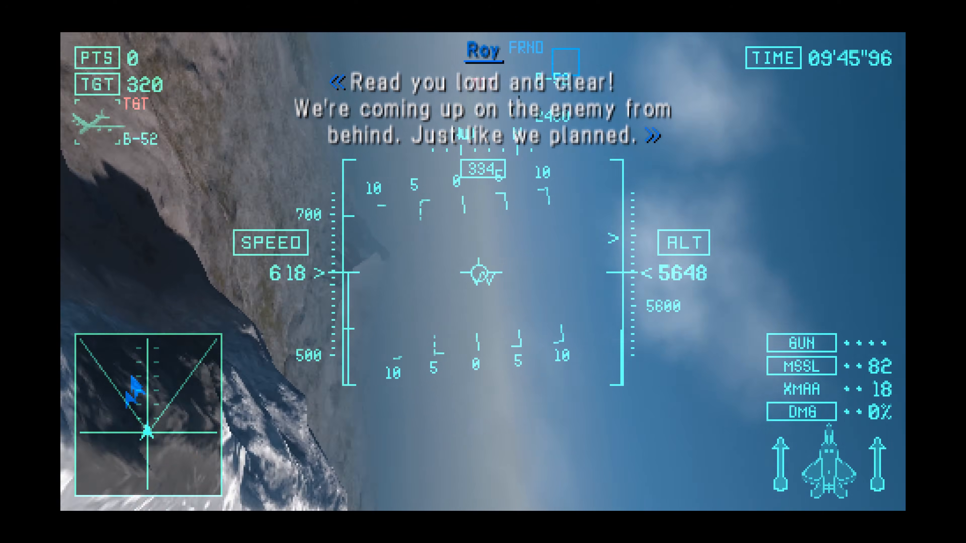
key("Right")
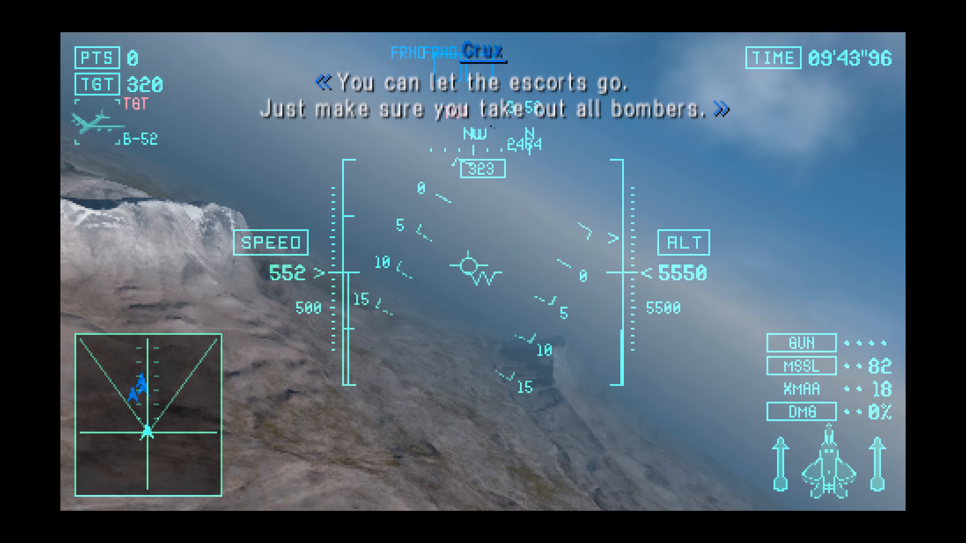
key("Up")
key("Down")
Step: Load the lcd1x_psp.slangp handheld shader preset, return to the game and fire missiles at the targeted B-52
key("F1")
key("Down")
key("Down")
key("Down")
key("Down")
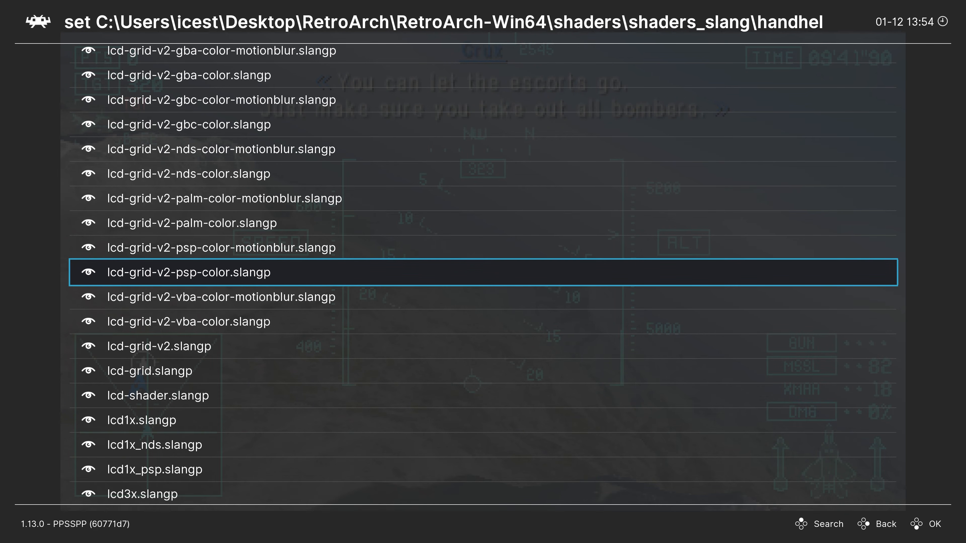
key("Return")
key("F1")
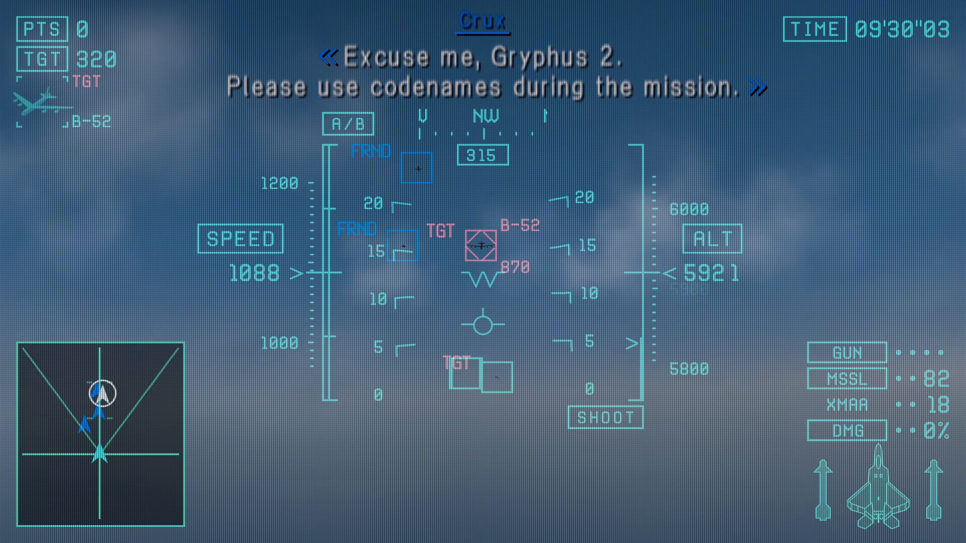
key("x")
key("x")
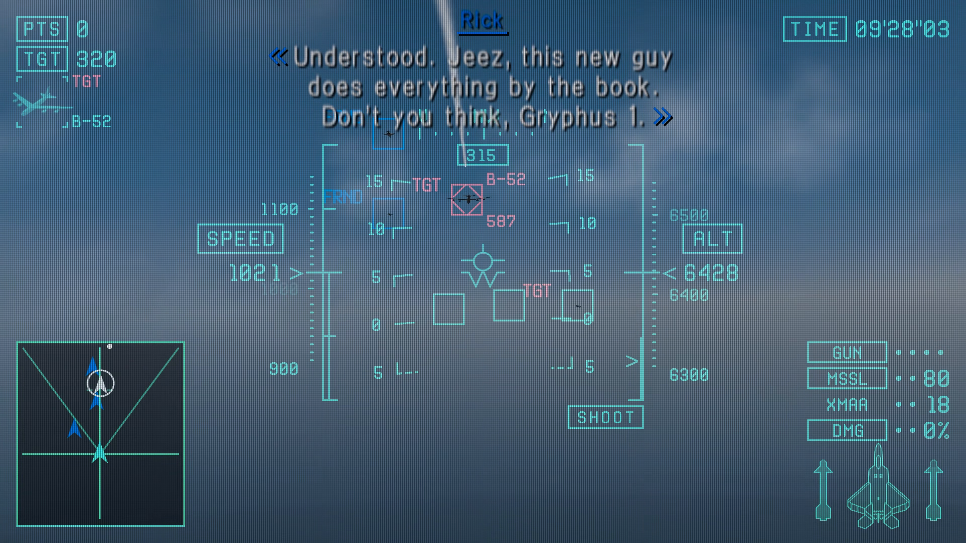
Step: Save the current shader settings as the core preset, with Simple Presets left on, and return to the game
key("F1")
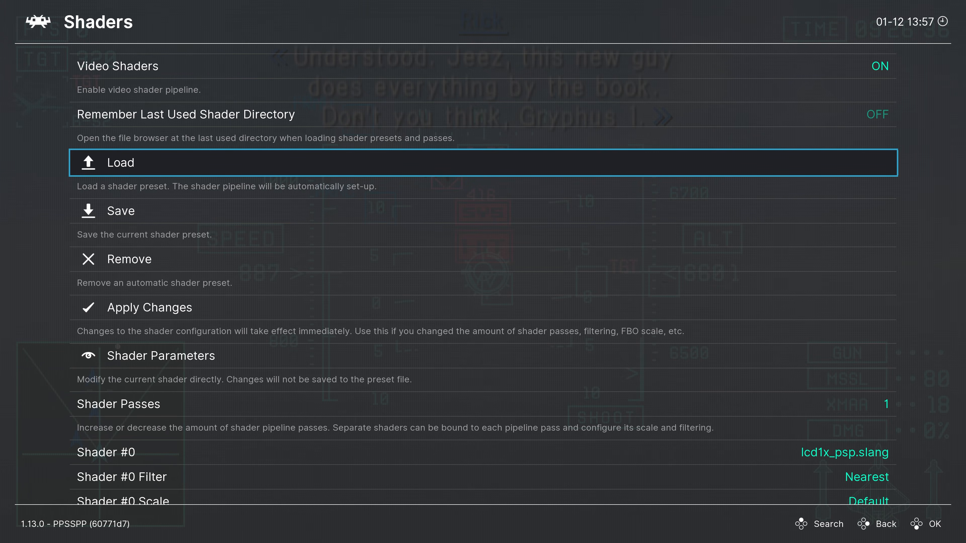
key("Down")
key("Return")
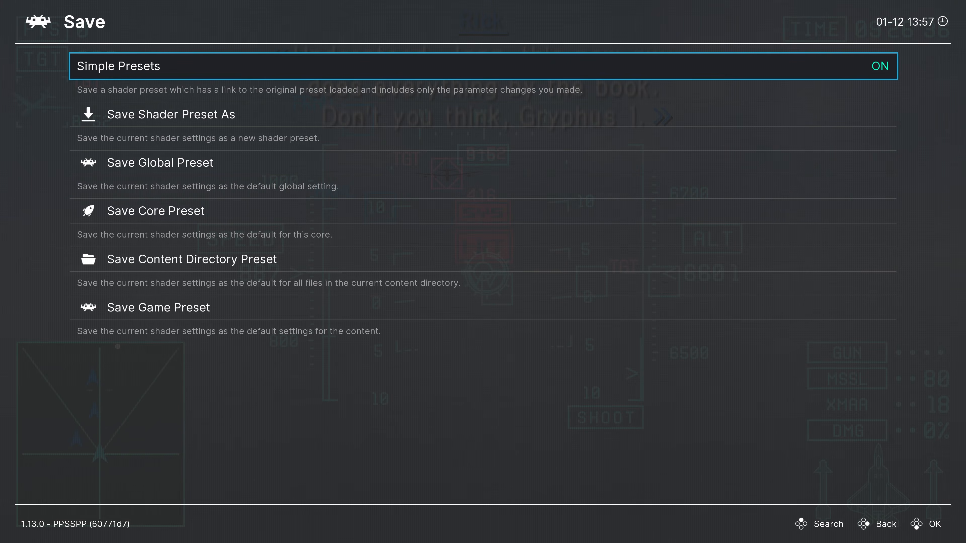
key("Down")
key("Down")
key("Down")
key("Return")
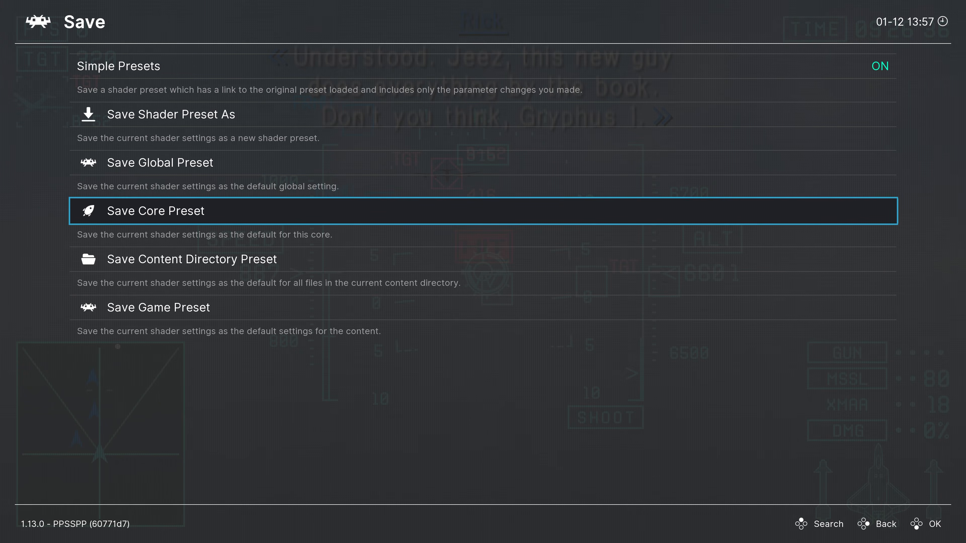
key("F1")
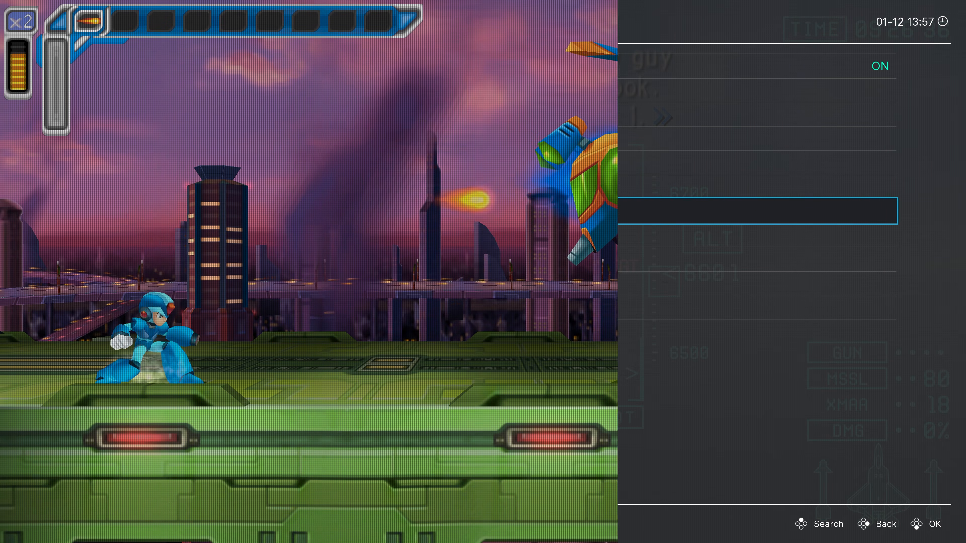
Step: Fight the flying bee robot with repeated jumps and shots until it is destroyed, examining the LCD shader in motion
key("z")
key("a")
key("z")
key("a")
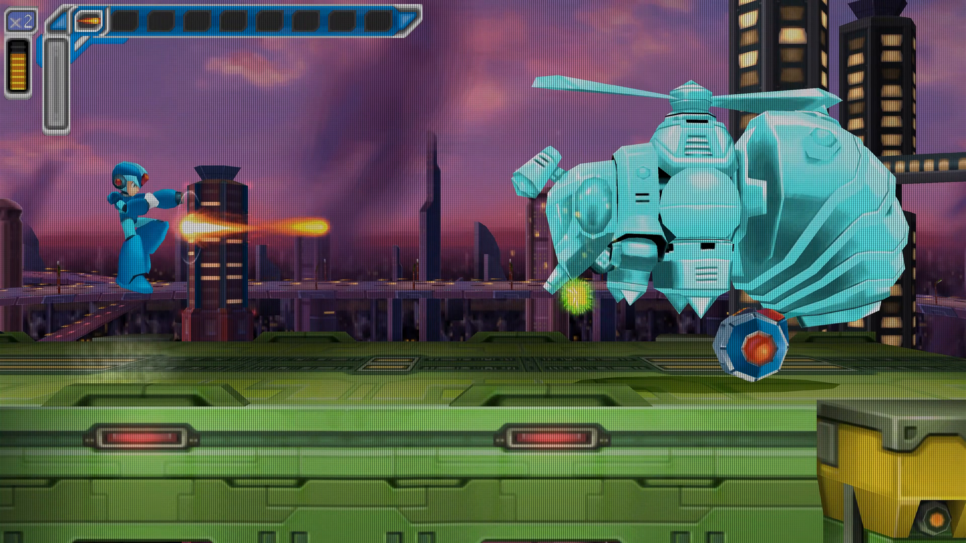
key("z")
key("a")
key("z")
key("a")
key("z")
key("a")
key("z")
key("a")
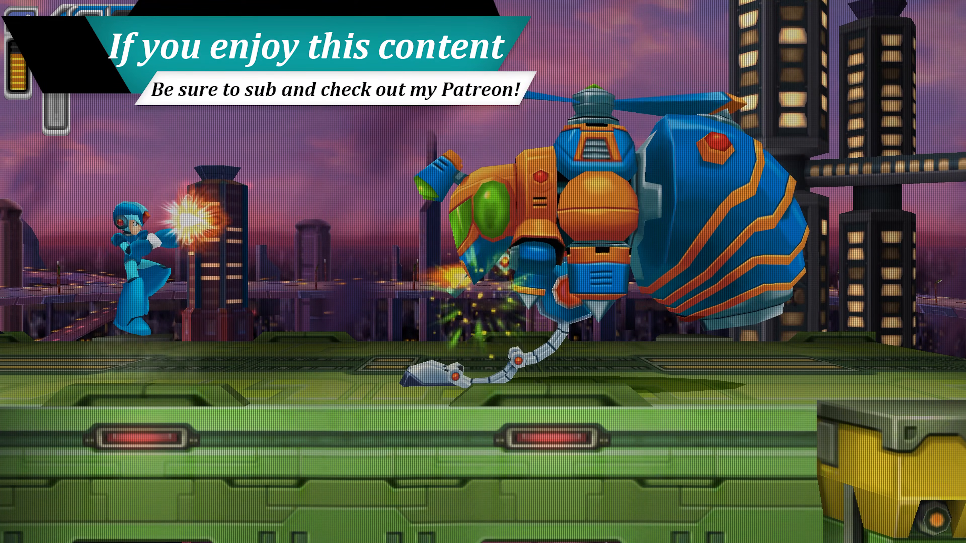
key("a")
key("z")
key("a")
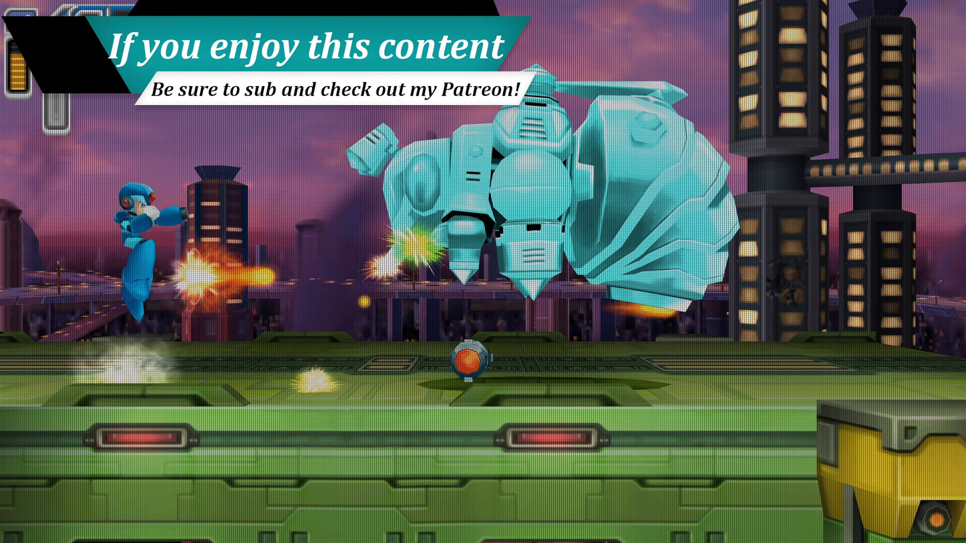
key("a")
key("a")
key("z")
key("a")
key("Left")
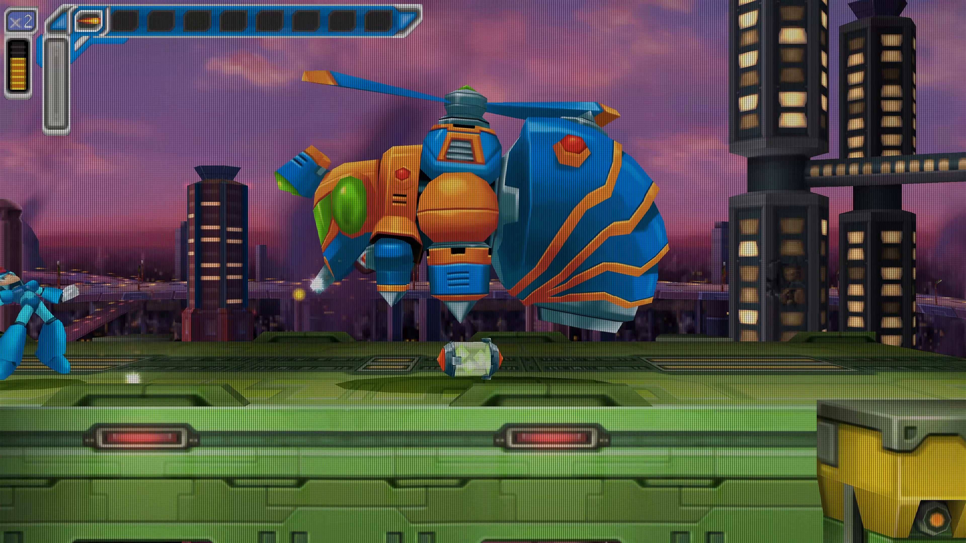
key("z")
key("a")
key("z")
key("a")
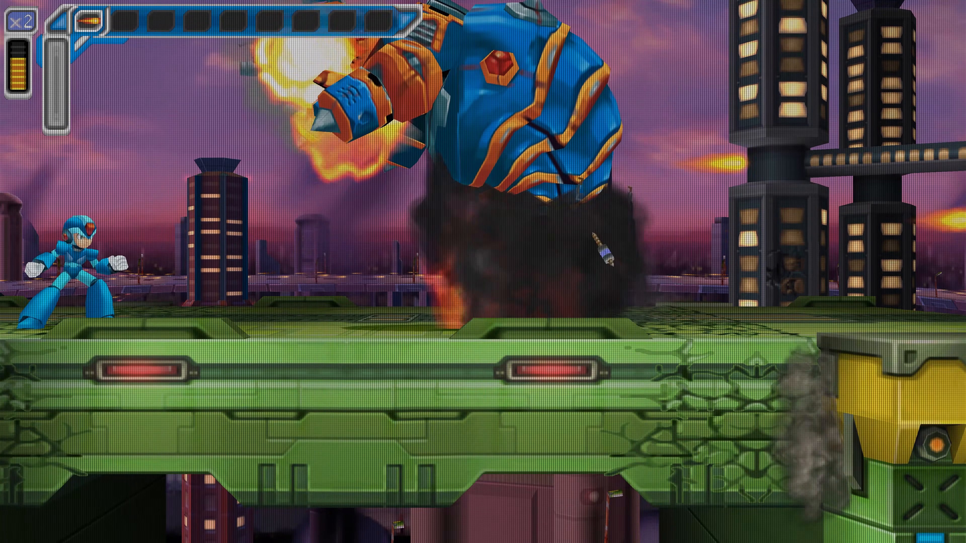
Step: Climb out of the collapsed highway section with wall jumps and run onto the next platform
key("Right")
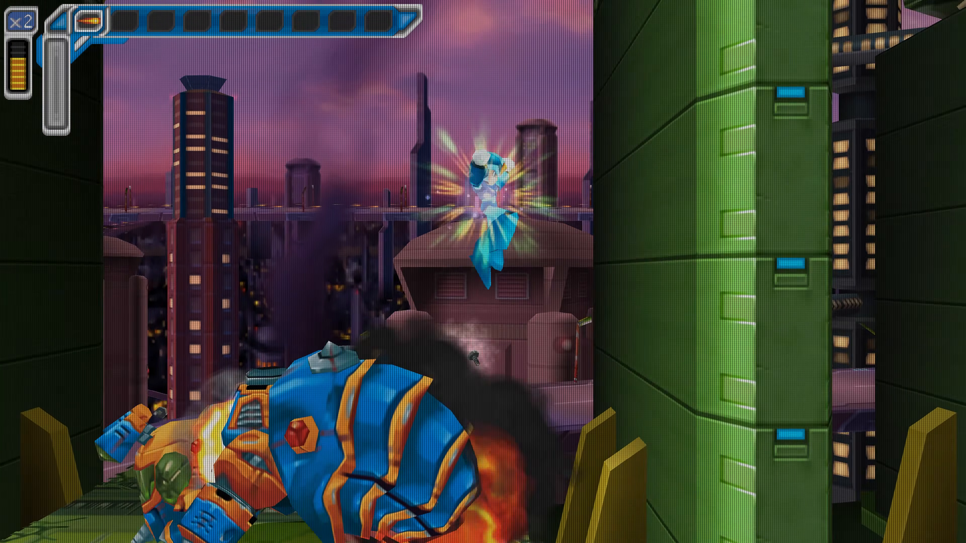
key("z")
key("z")
key("z")
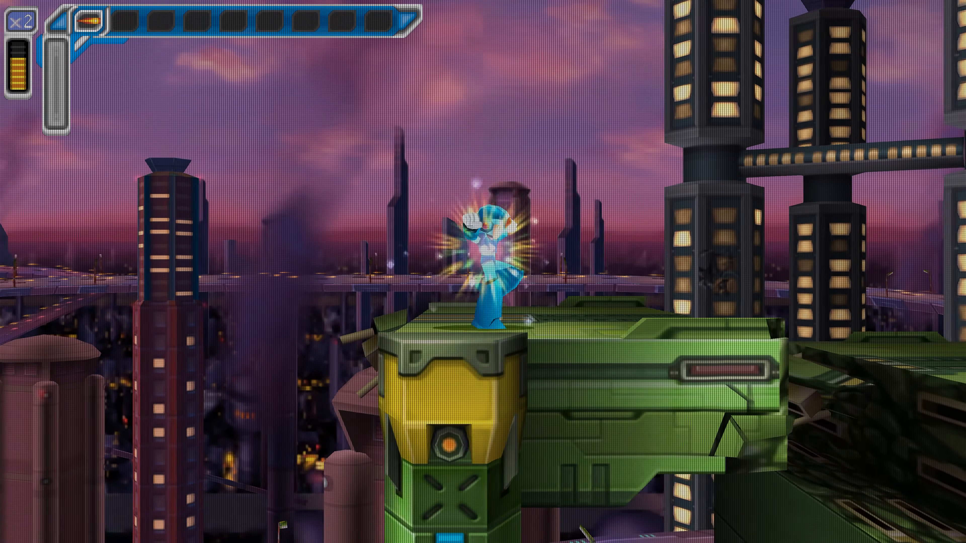
key("z")
key("Right")
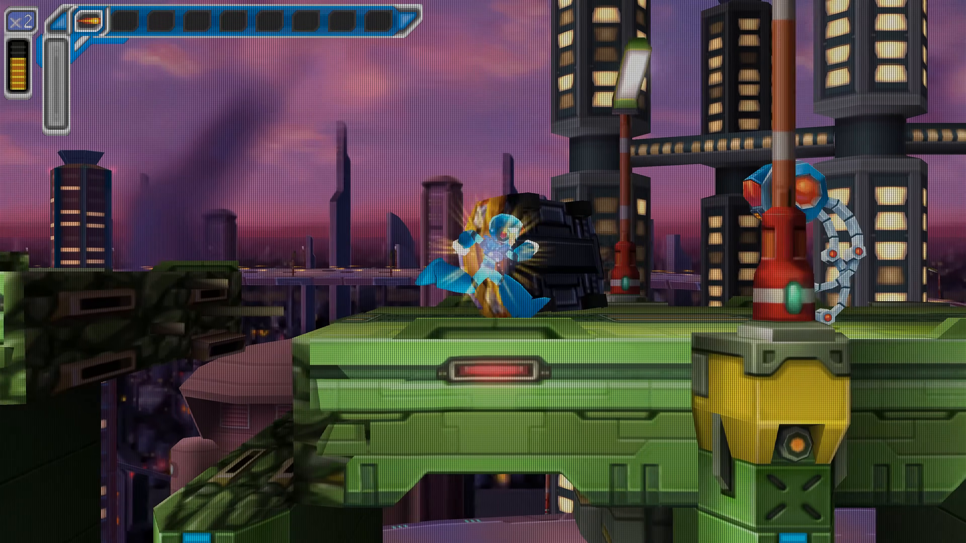
Step: Advance to the second bee robot and jump over its missiles to examine the shader during play
key("Right")
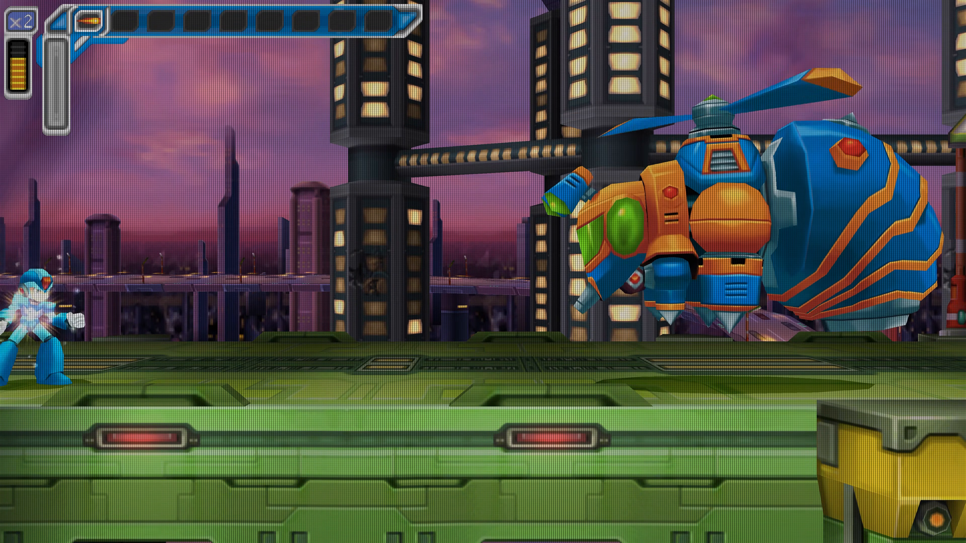
key("x")
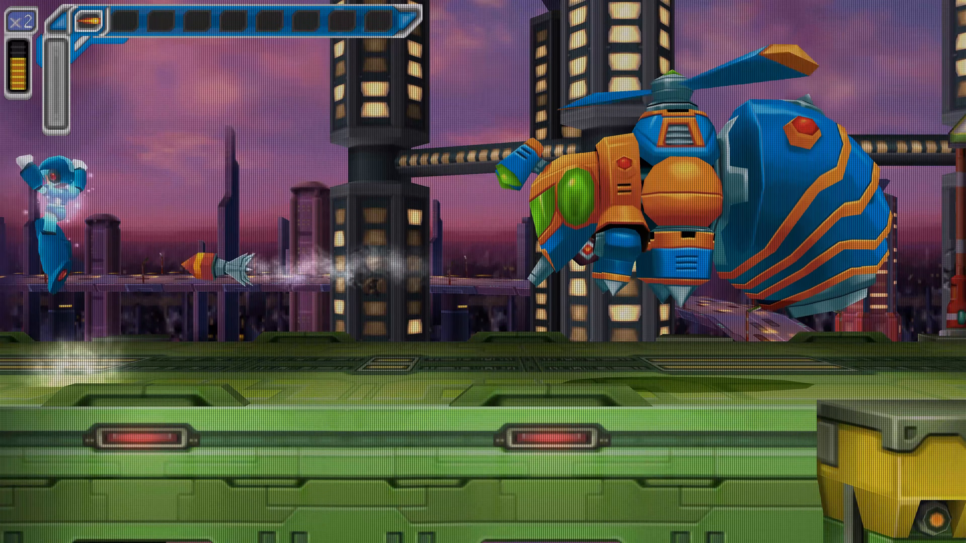
key("Right")
key("x")
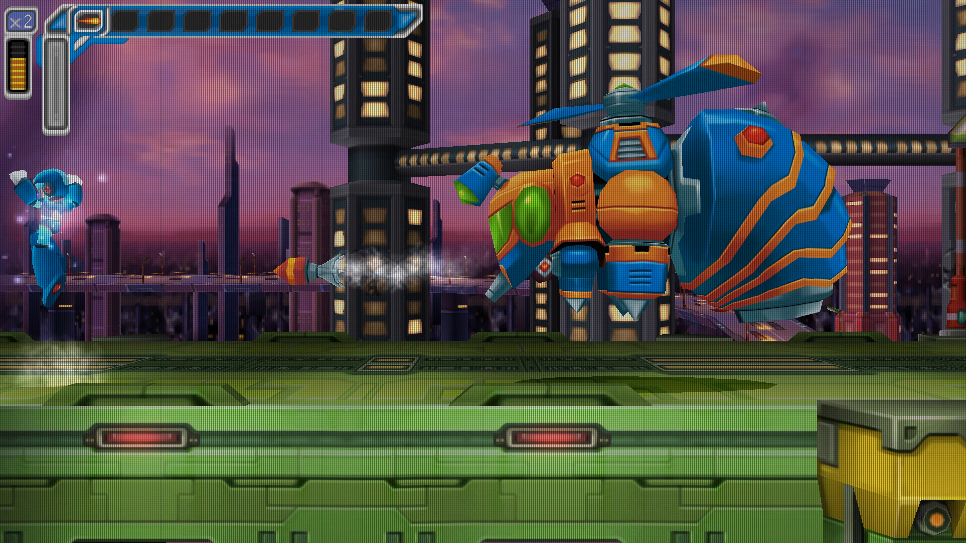